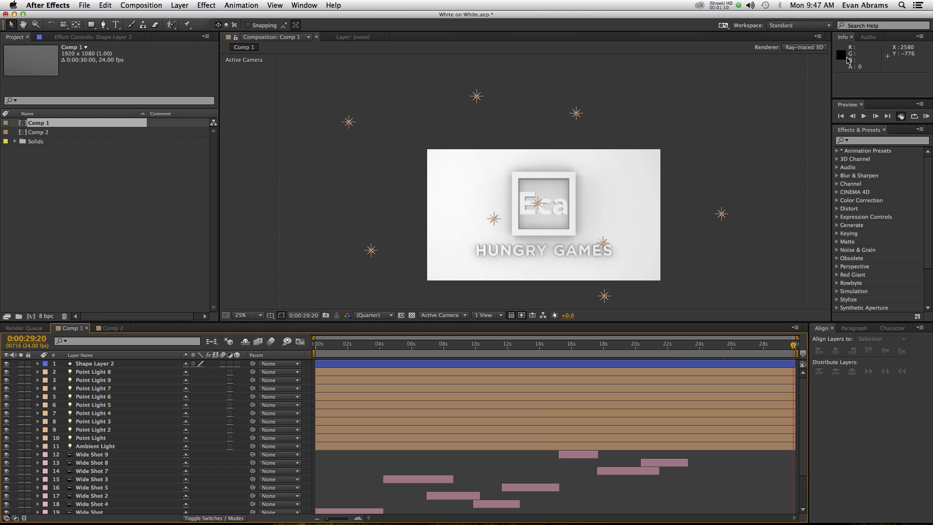
Keep Comp 1's renderer at Ray-traced 3D and bring up its renderer Options, showing ray-tracing quality 10.
left_click(816, 48)
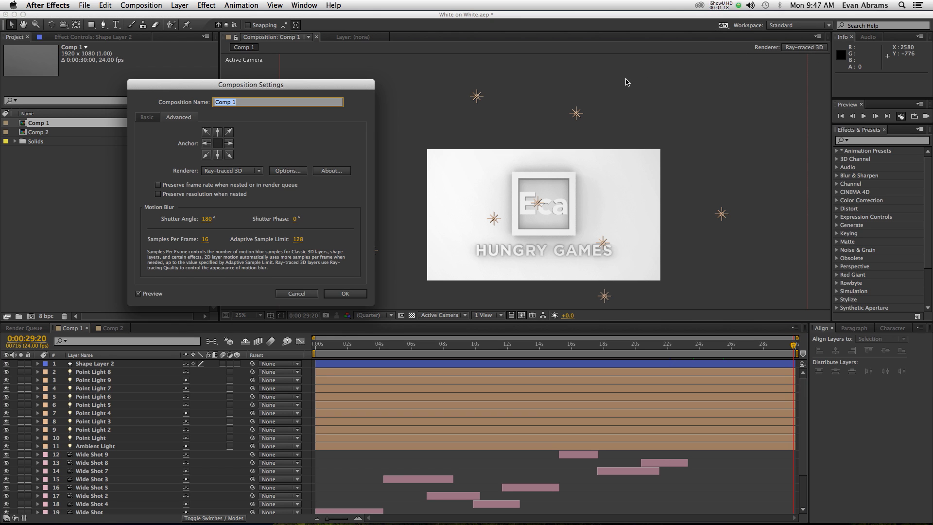
left_click_drag(355, 90, 383, 87)
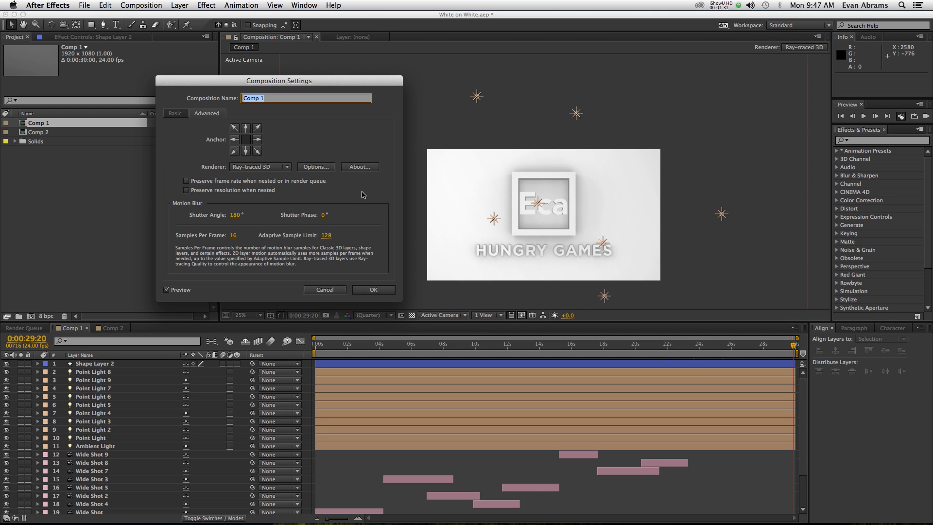
left_click(237, 167)
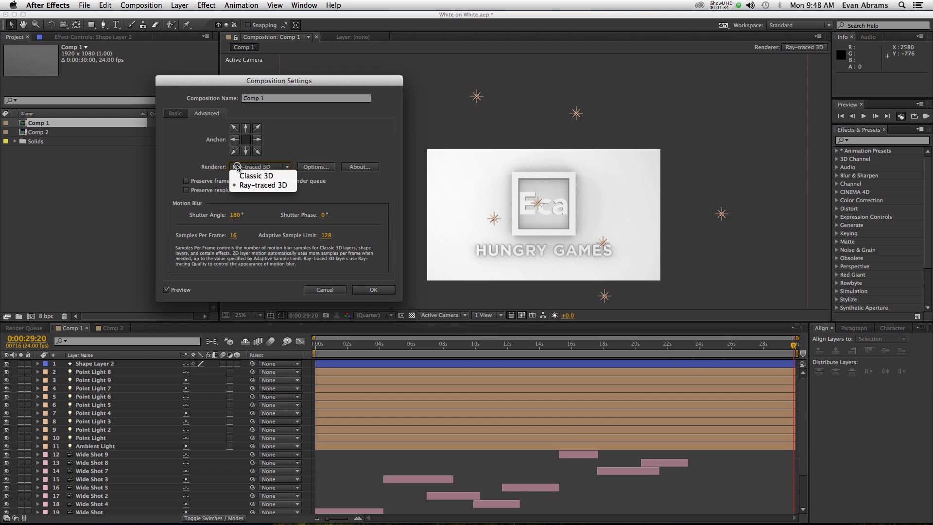
left_click(189, 149)
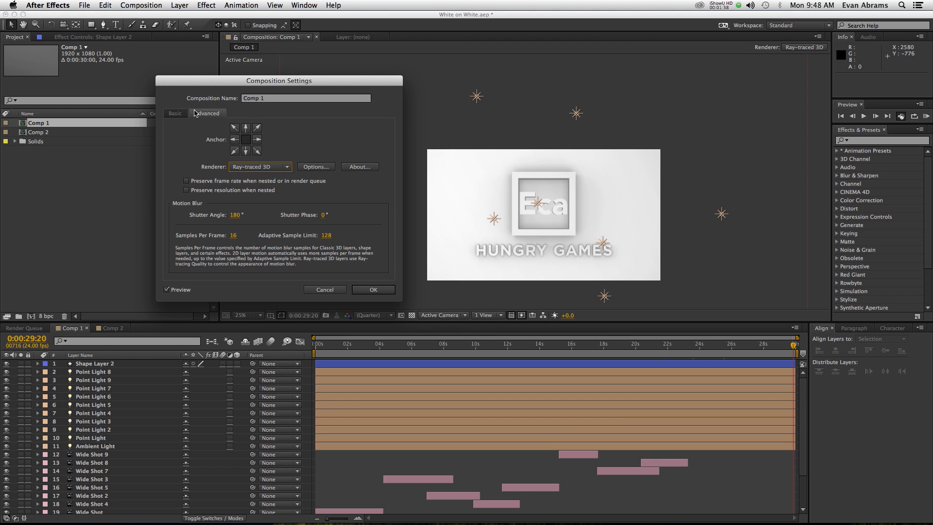
left_click(176, 113)
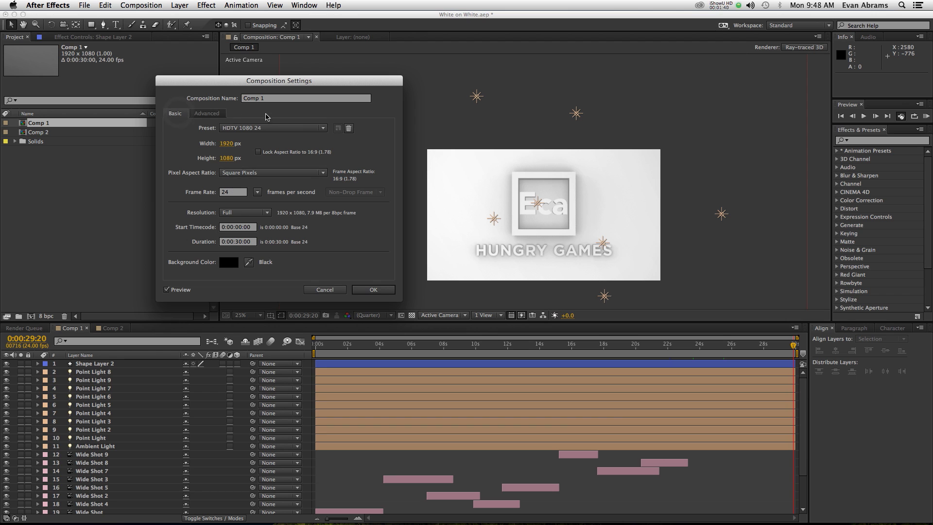
left_click(207, 117)
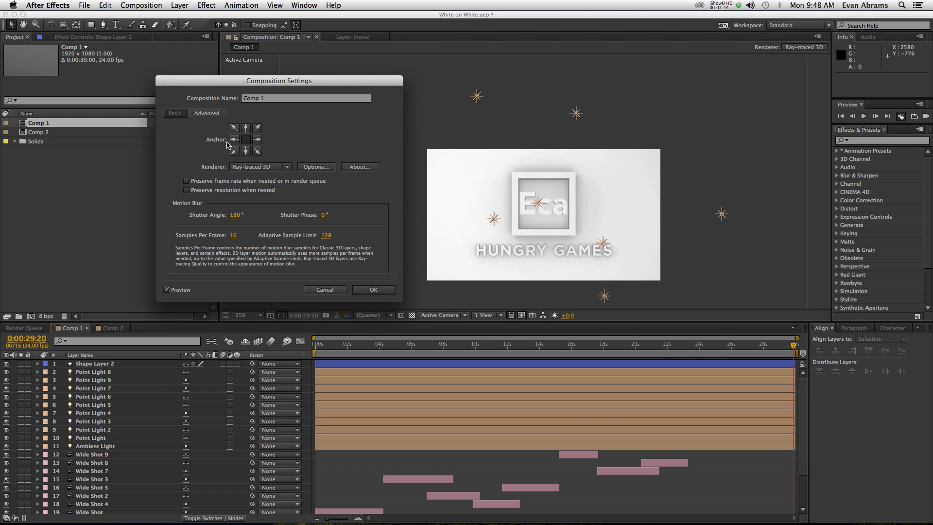
left_click(249, 166)
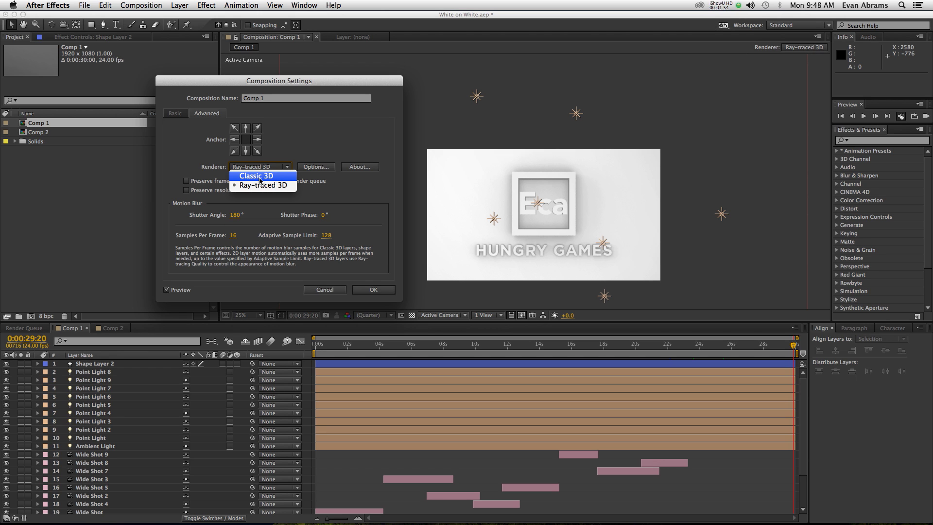
left_click(263, 186)
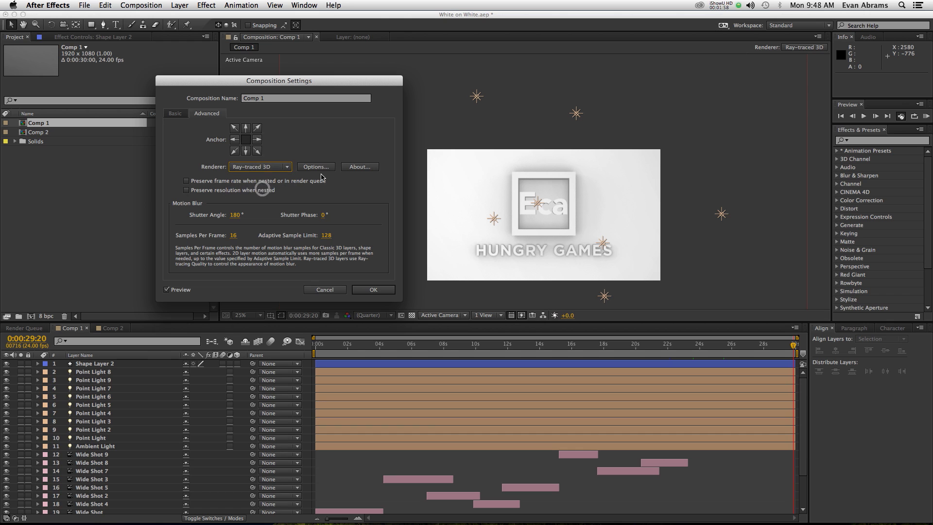
left_click(329, 168)
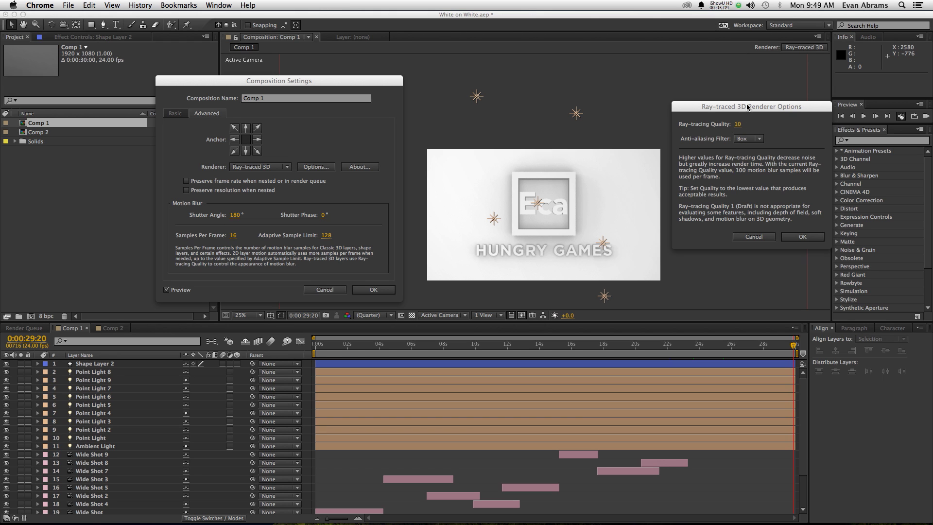
Lower the Ray-tracing Quality in the renderer options from 10 to 1.
left_click_drag(748, 107, 742, 112)
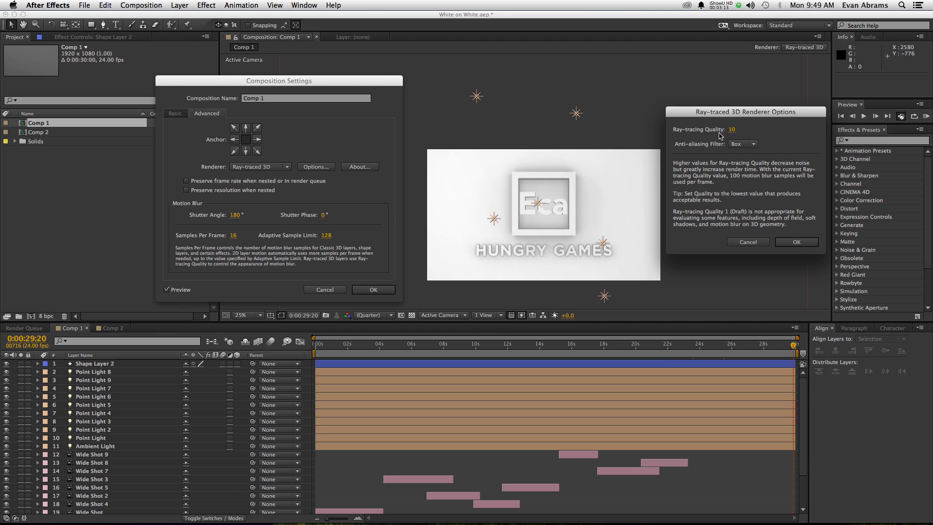
left_click(733, 129)
type("1")
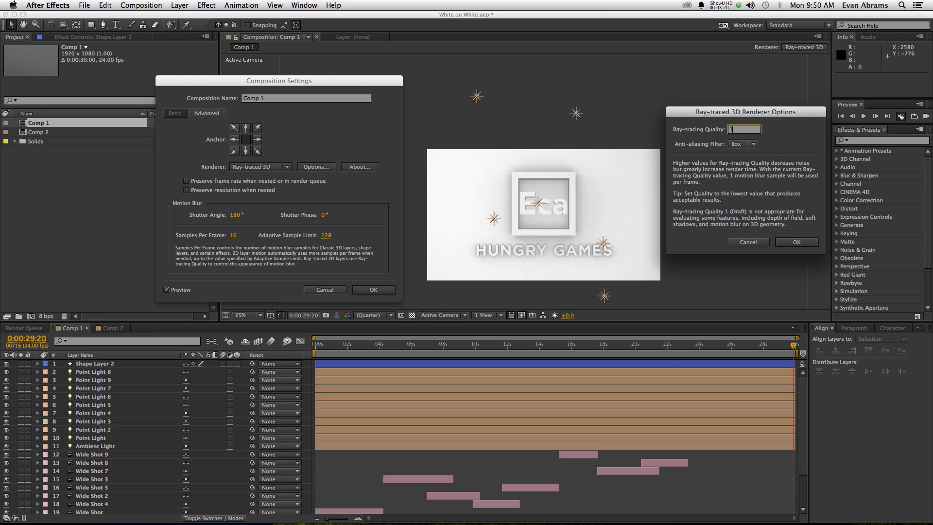
key("Return")
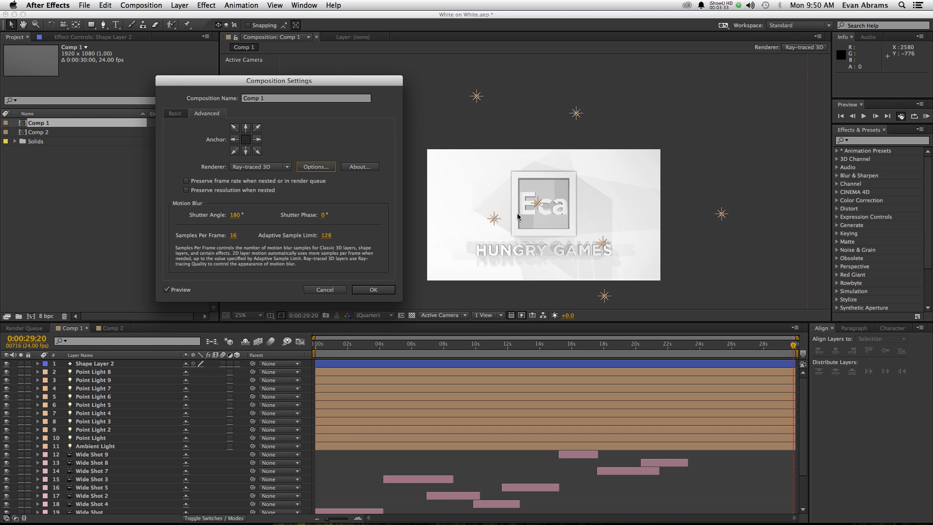
Apply Comp 1's settings, then create and open a new 1920x1080 composition named 'example'.
left_click(335, 290)
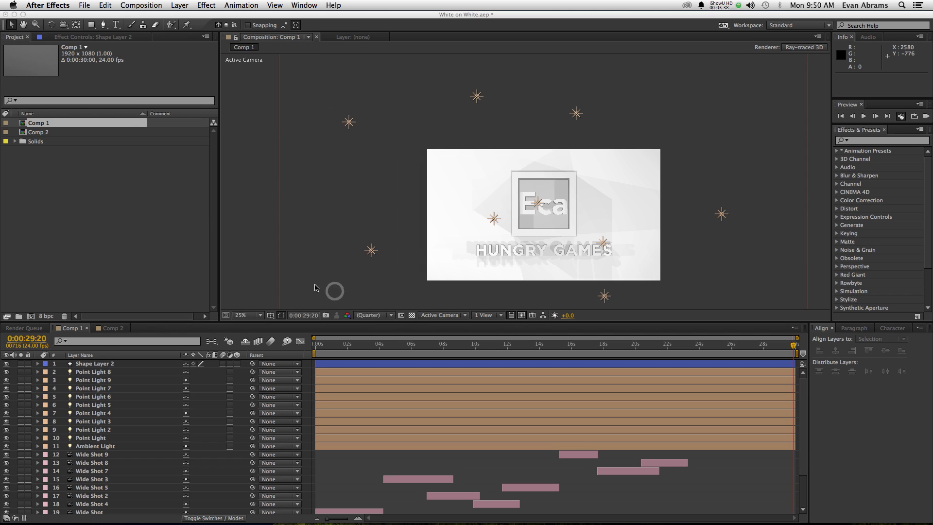
left_click(30, 316)
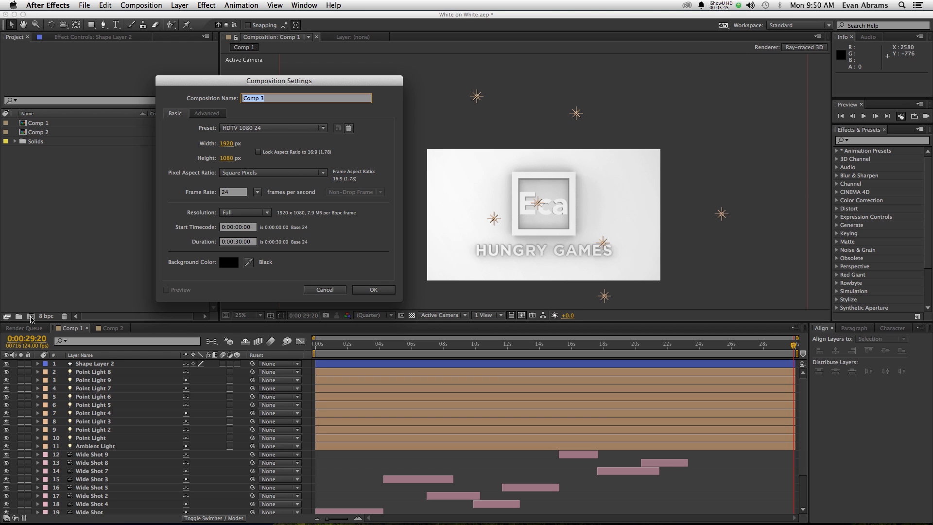
type("example")
key("Return")
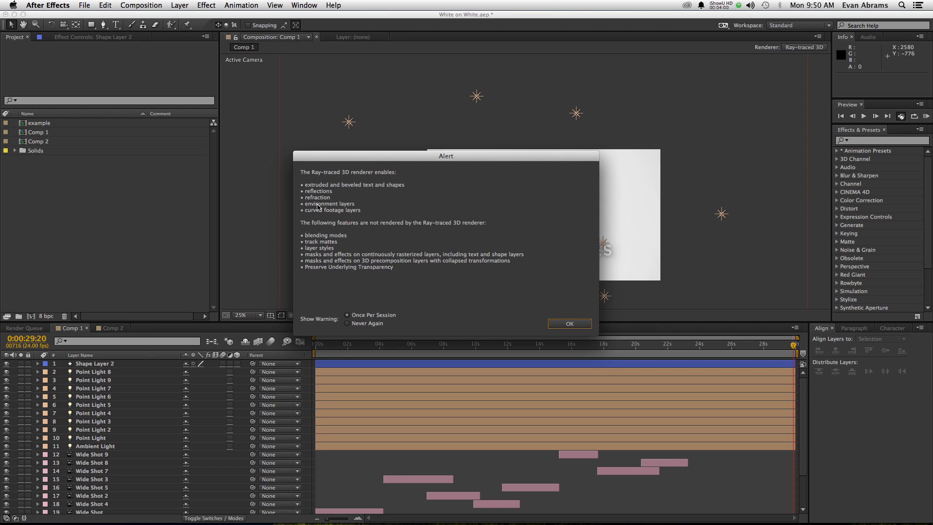
left_click(567, 322)
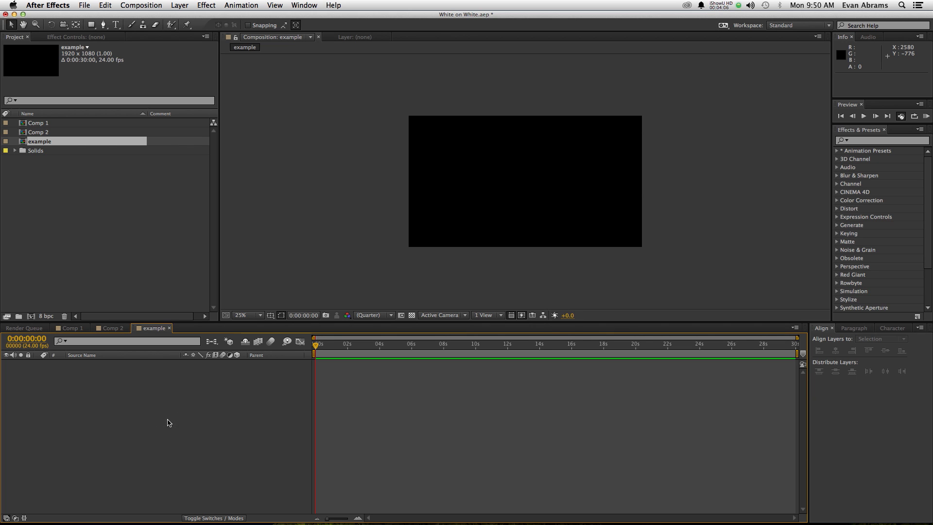
Add a pure white 1920x1080 solid, White Solid 3, as the example composition's first layer.
left_click(169, 398)
right_click(211, 388)
mouse_move(216, 393)
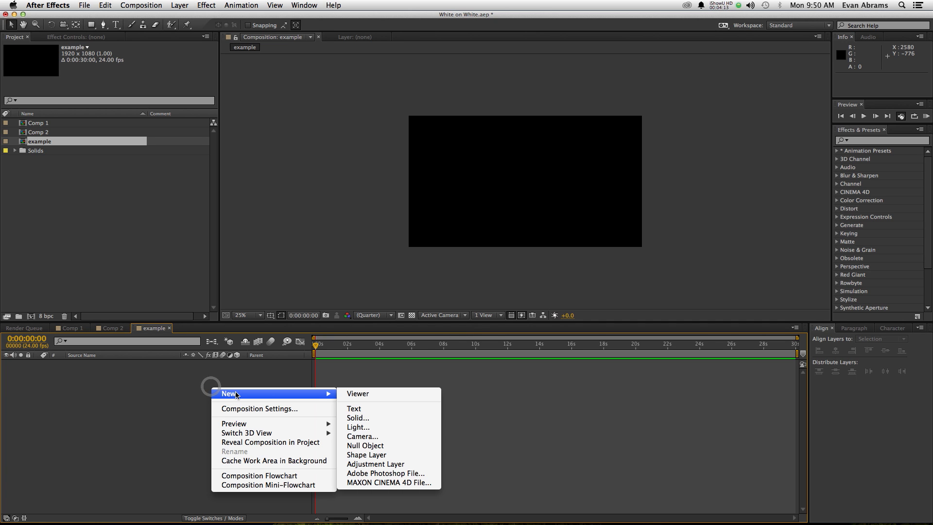
left_click(396, 420)
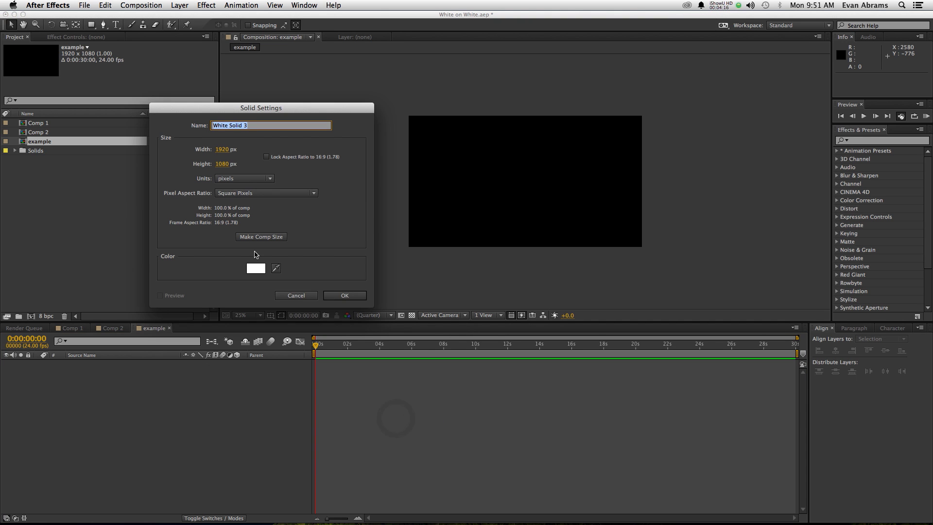
left_click(255, 266)
left_click(236, 215)
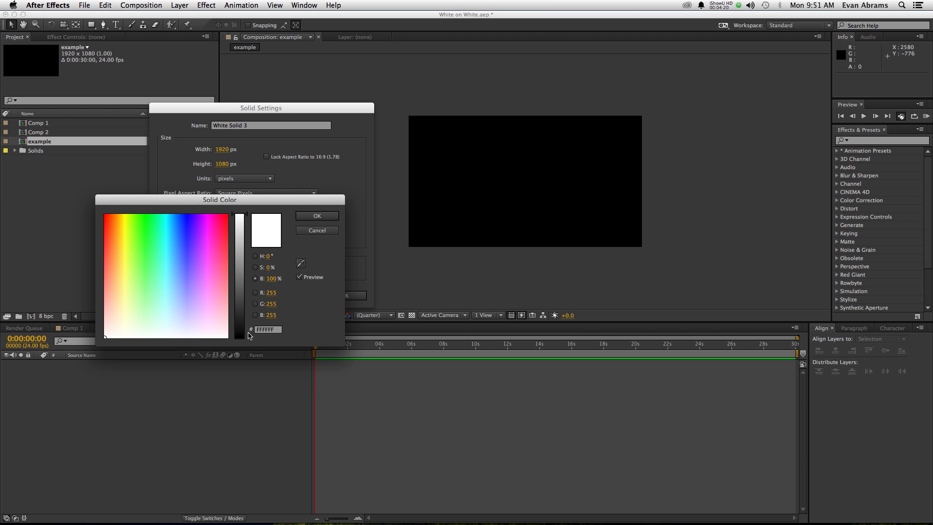
left_click(322, 216)
left_click(345, 296)
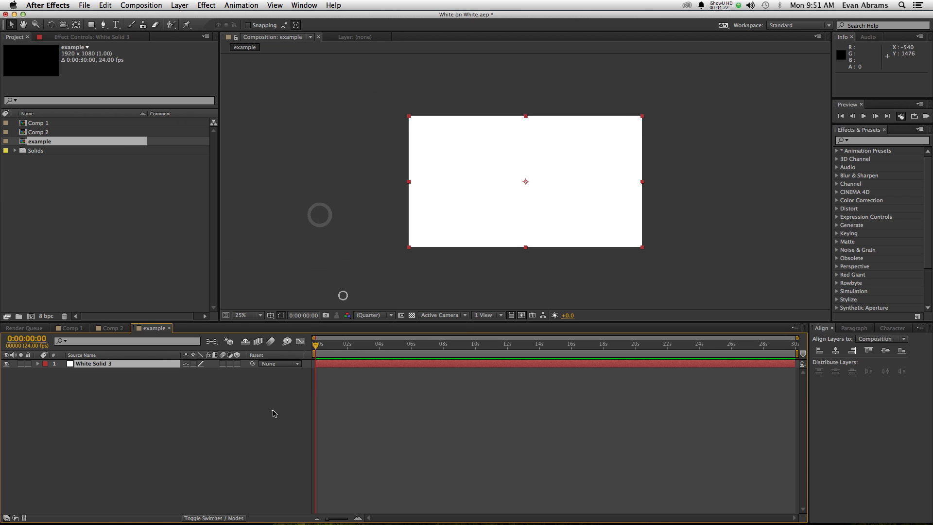
left_click(272, 411)
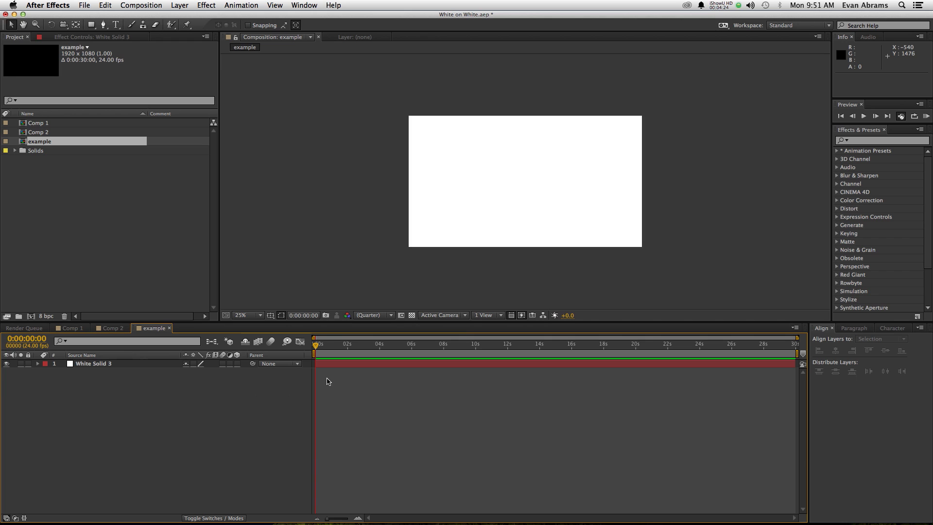
left_click(295, 382)
left_click(91, 382)
Add a new text layer reading 'something'.
right_click(165, 411)
mouse_move(180, 415)
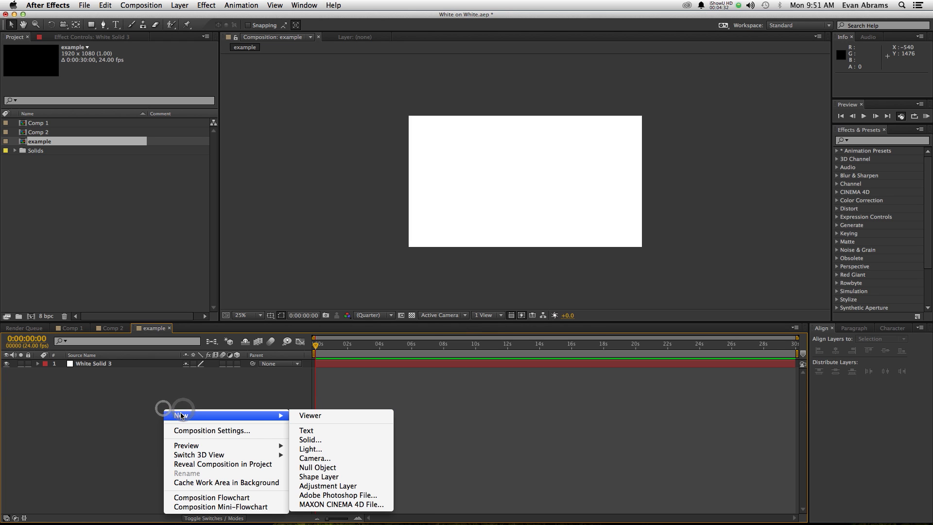
left_click(328, 432)
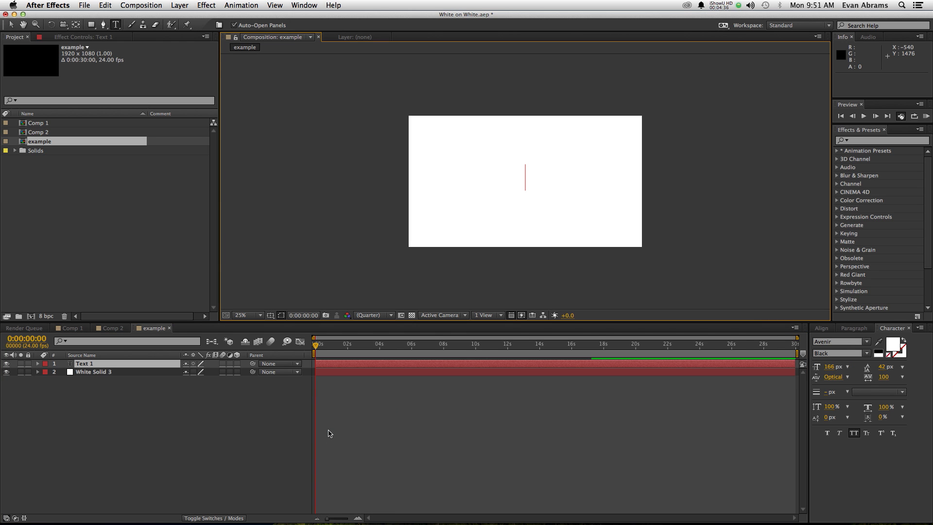
type("something")
key("KP_Enter")
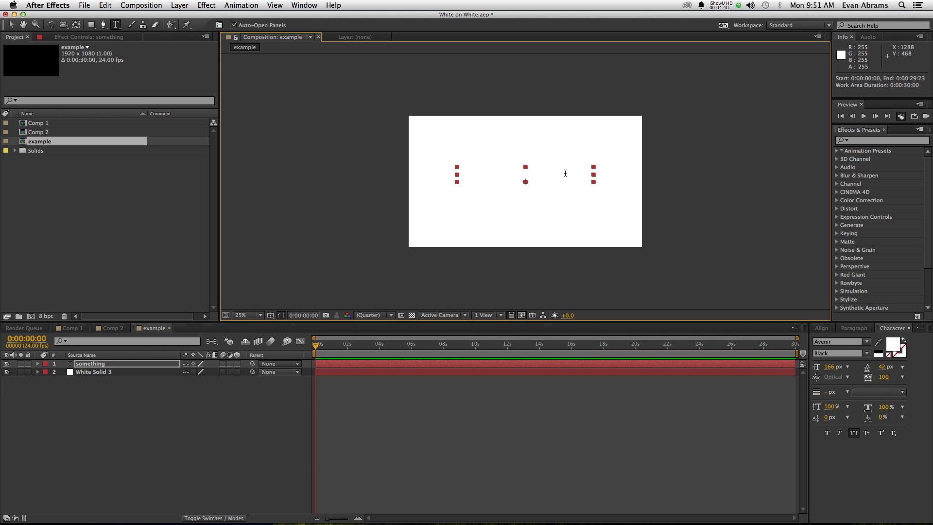
Hide White Solid 3 so the white SOMETHING text shows on black.
left_click(10, 381)
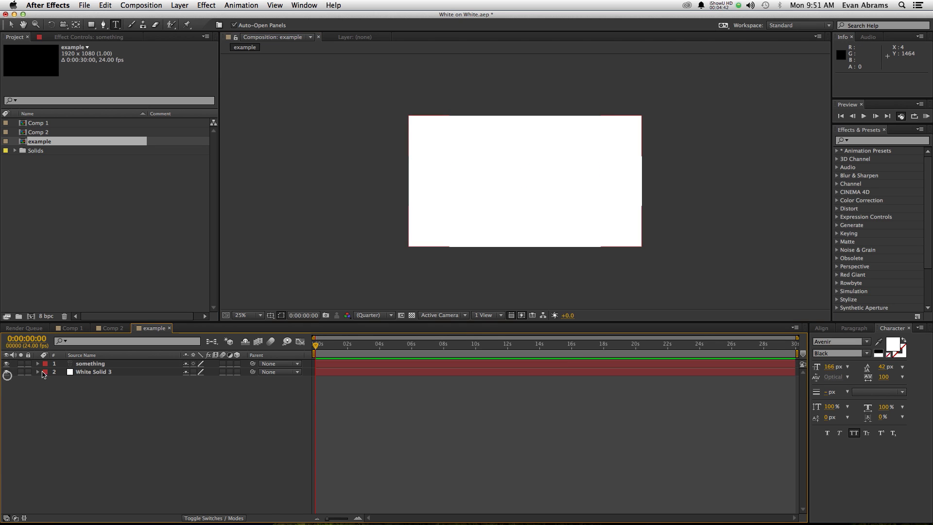
left_click(7, 371)
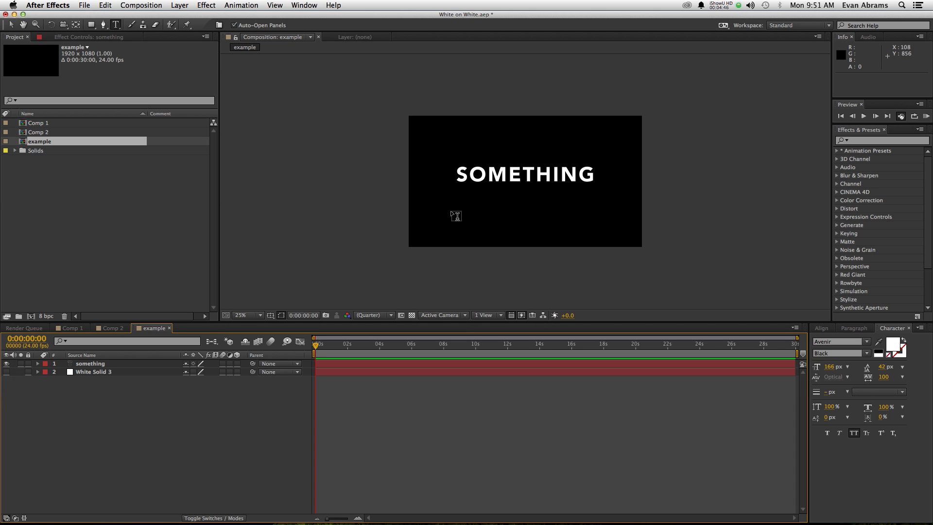
left_click(538, 171)
key("Escape")
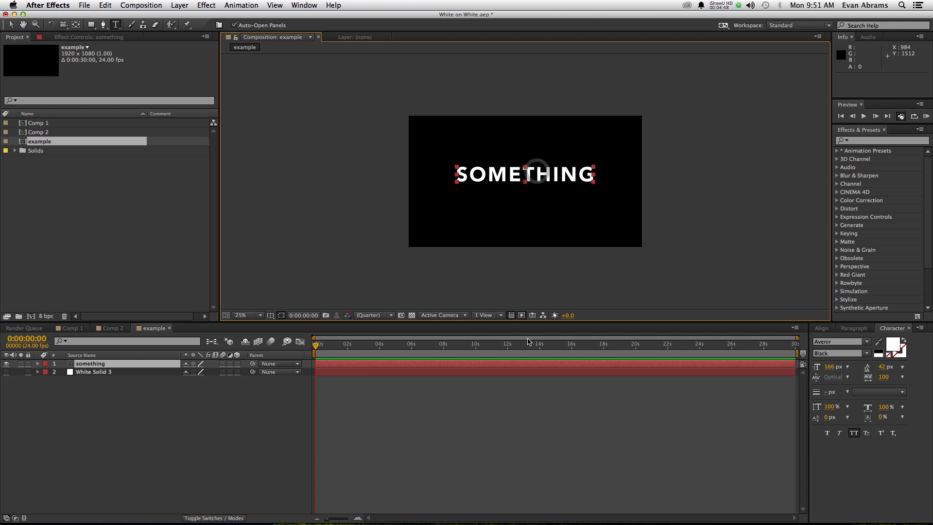
Centre the SOMETHING text horizontally and vertically in the composition.
key("v")
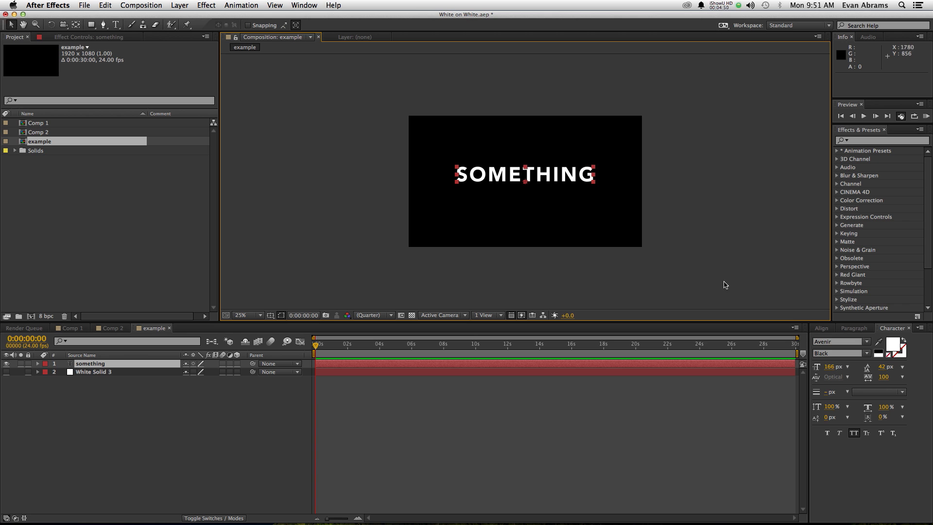
left_click(821, 328)
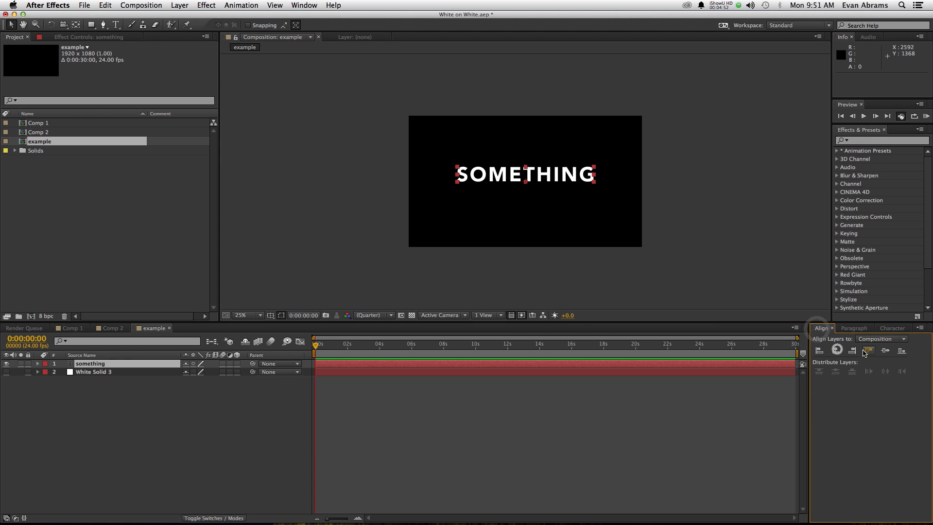
left_click(836, 350)
left_click(886, 350)
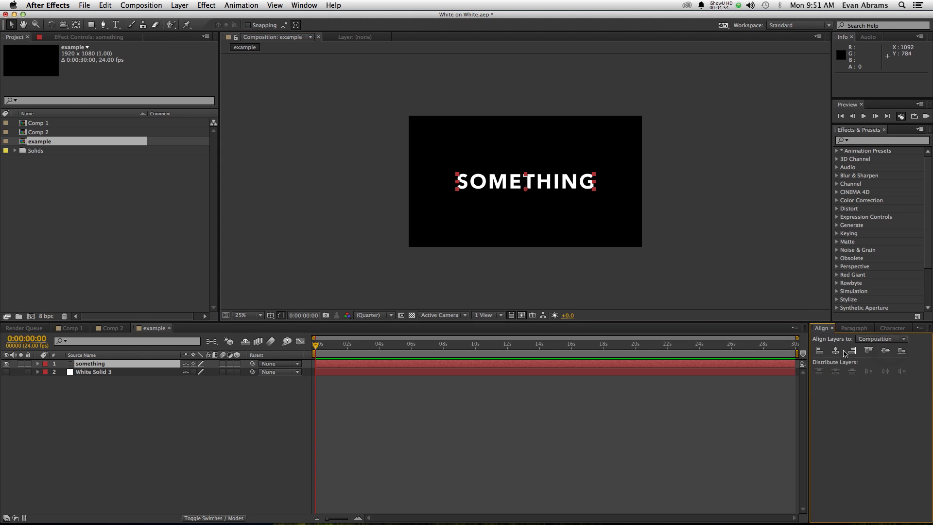
In the Character panel, set the text's font size to 150 px.
left_click(305, 4)
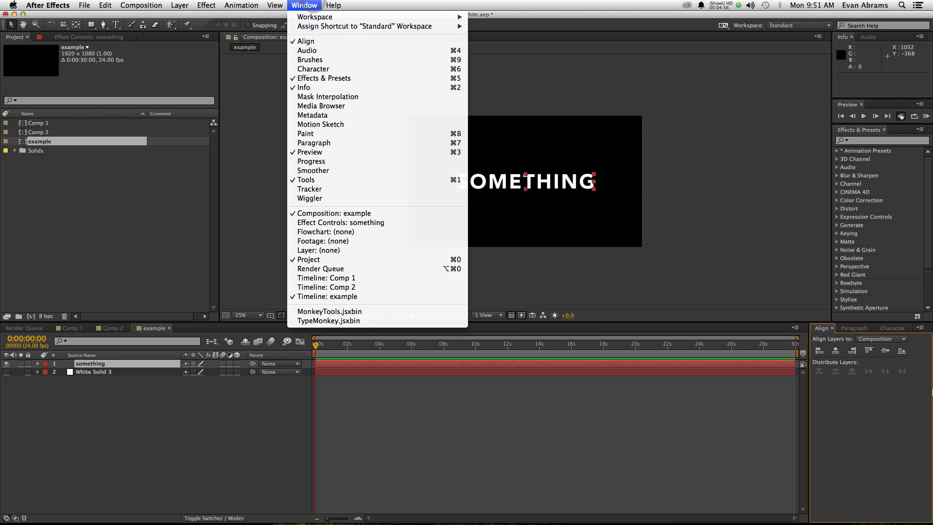
left_click(334, 69)
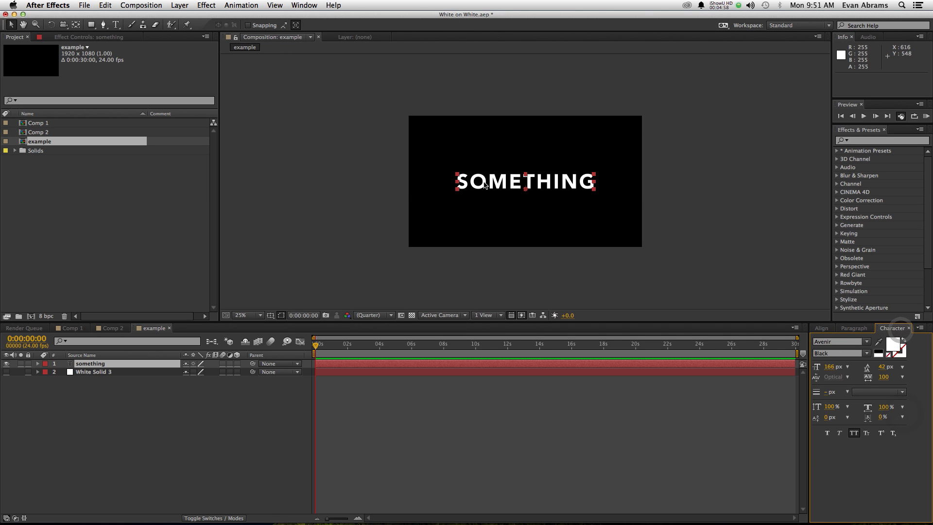
left_click(831, 344)
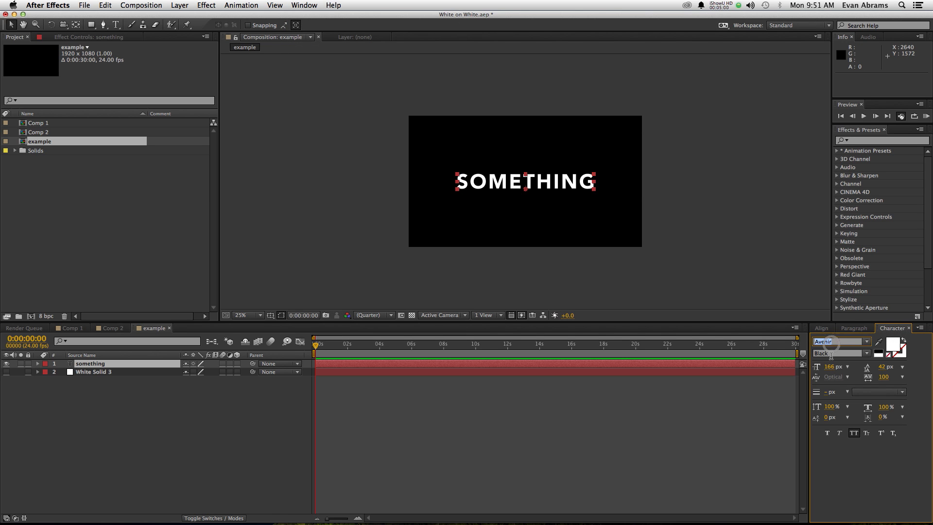
left_click(832, 353)
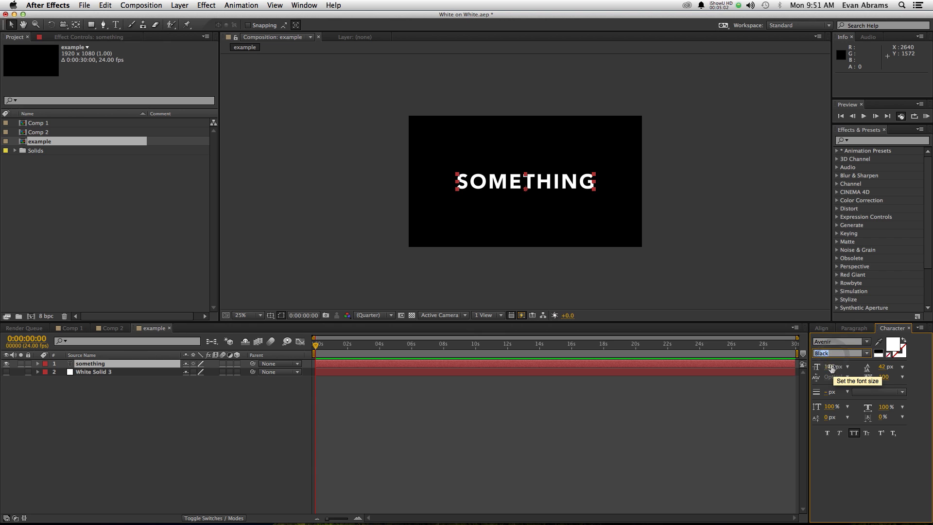
left_click(832, 367)
type("150")
key("Return")
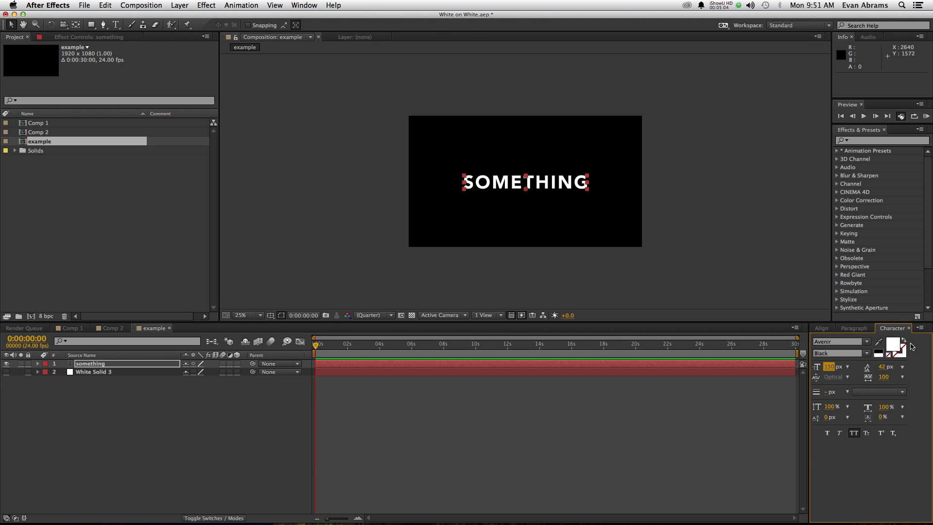
Set the tracking to 34 and re-centre the enlarged text in the frame.
left_click_drag(883, 379, 850, 381)
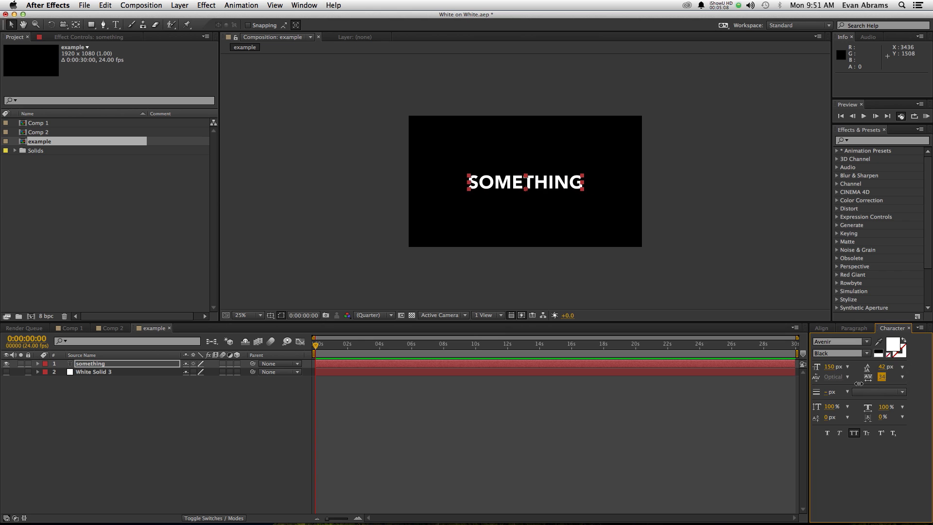
left_click(298, 397)
left_click(538, 183)
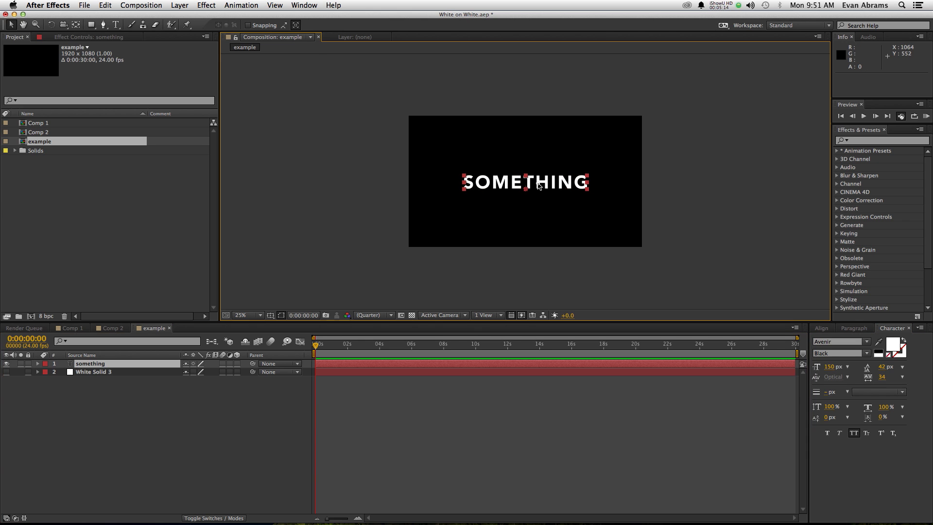
left_click(824, 329)
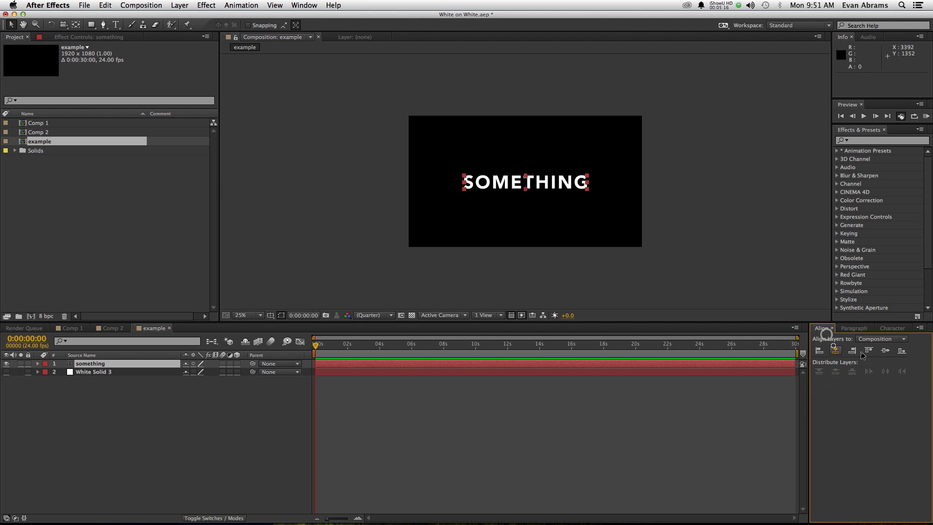
left_click(892, 328)
left_click(198, 407)
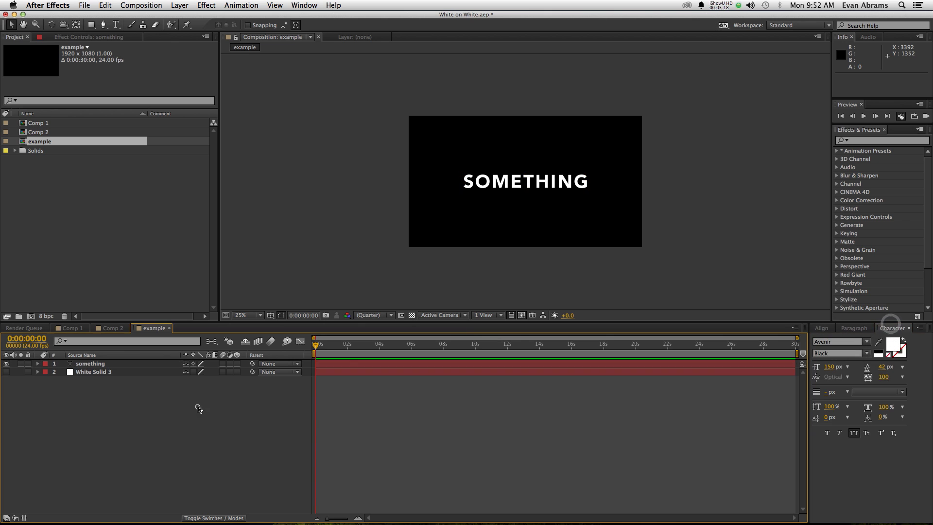
Make White Solid 3 visible again and turn both layers into 3D layers.
left_click(6, 373)
left_click(236, 365)
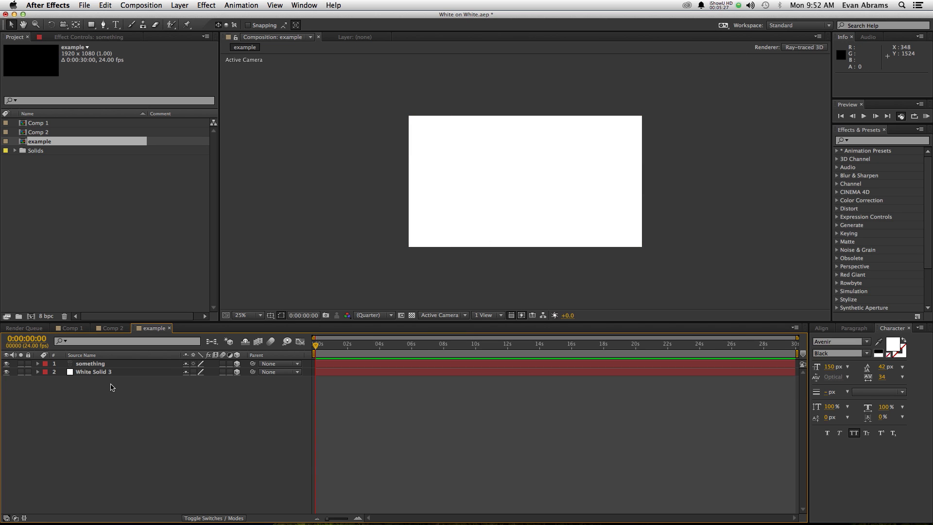
left_click(104, 364)
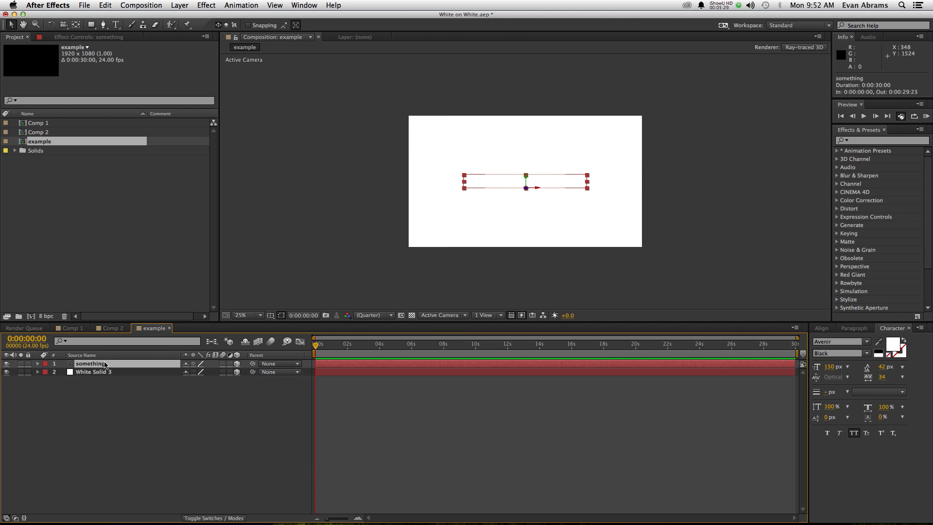
left_click(199, 412)
right_click(194, 393)
left_click(221, 402)
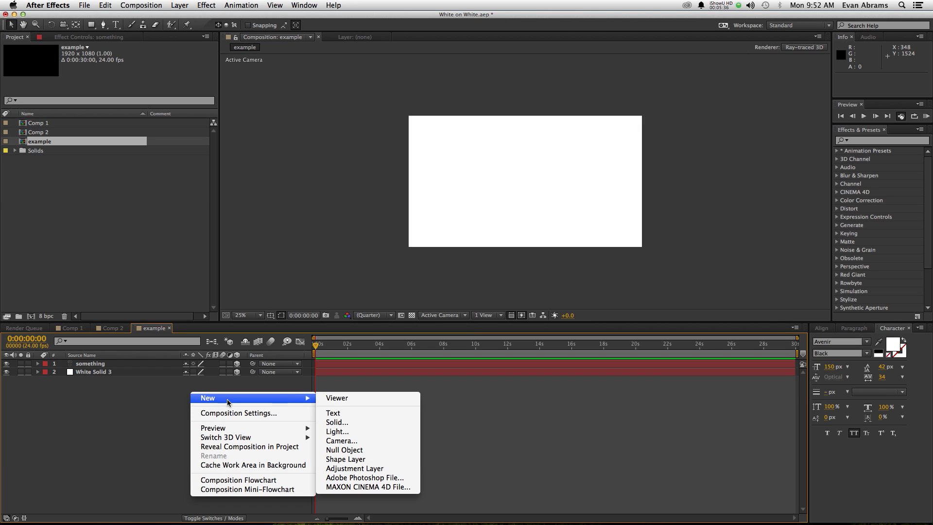
Create Camera 1 from the 80mm preset and an ambient Light 1 at 50% intensity.
left_click(341, 441)
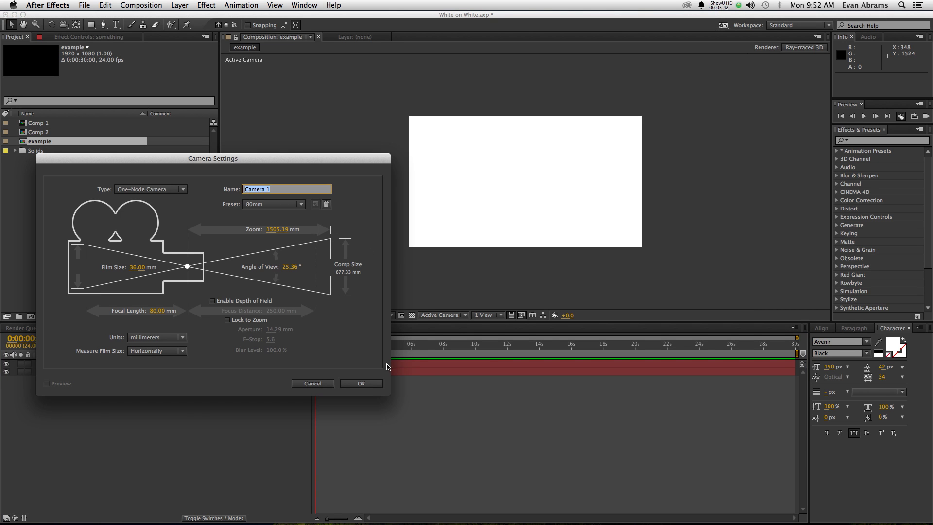
left_click(361, 384)
right_click(102, 416)
mouse_move(137, 422)
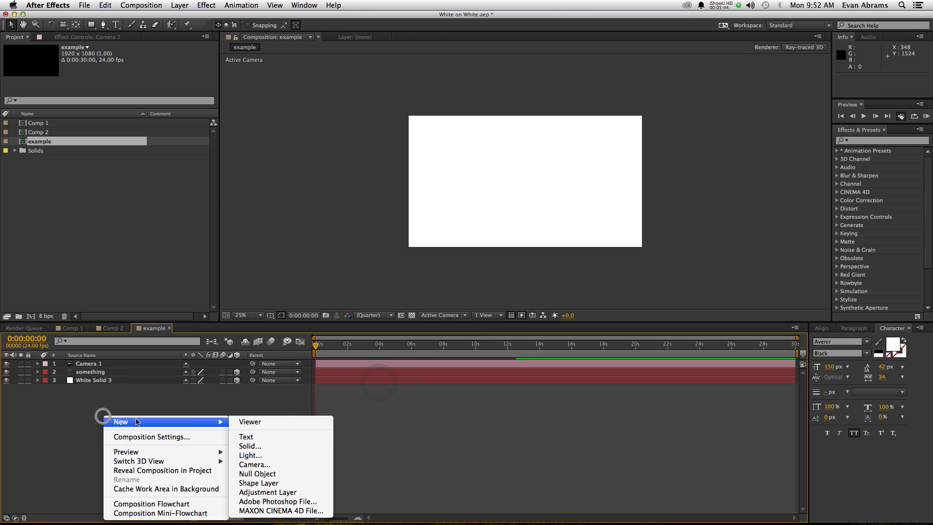
left_click(263, 455)
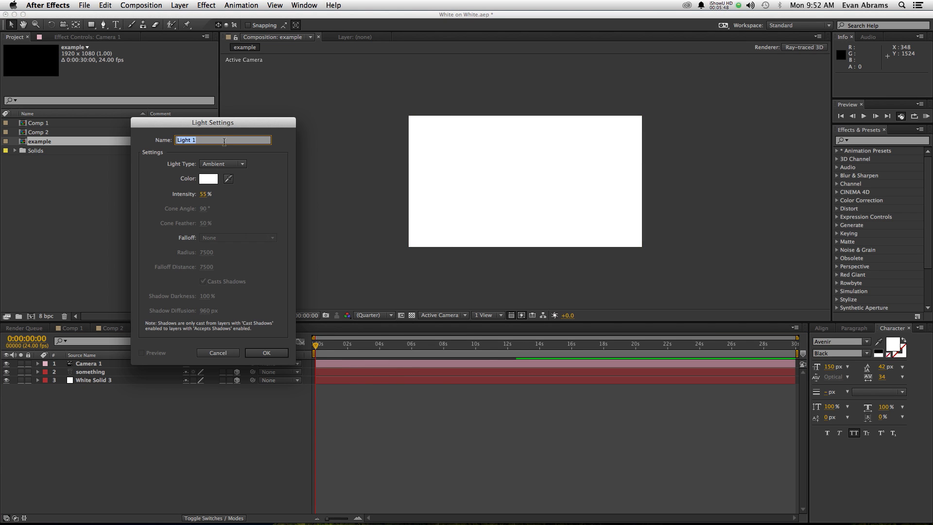
left_click(203, 194)
type("50")
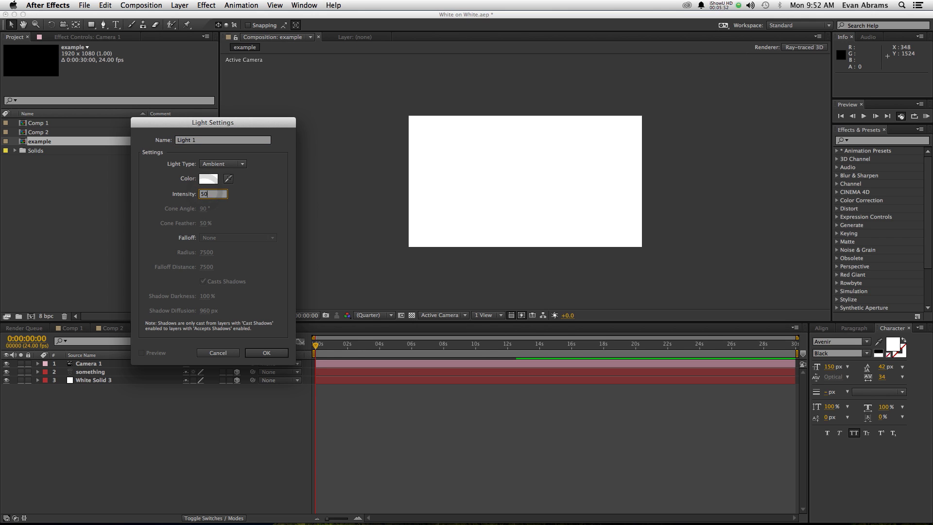
left_click(248, 190)
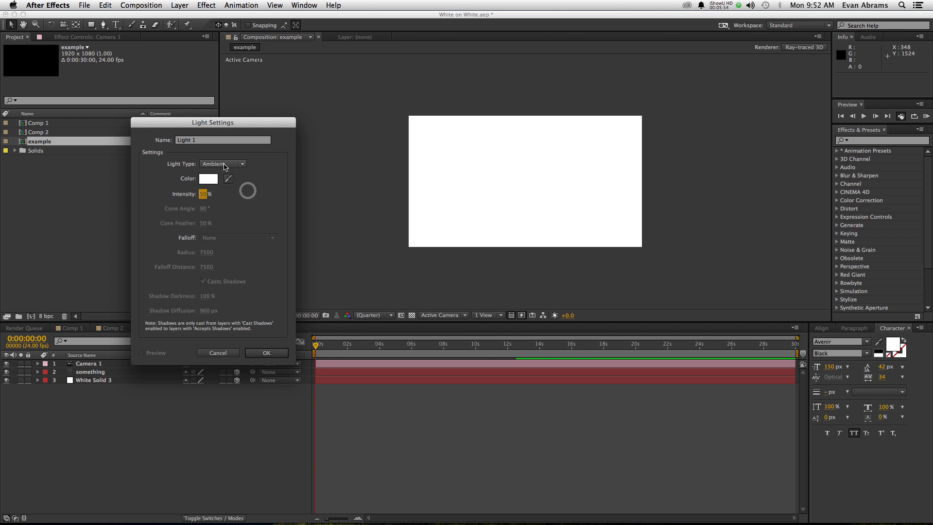
left_click(273, 353)
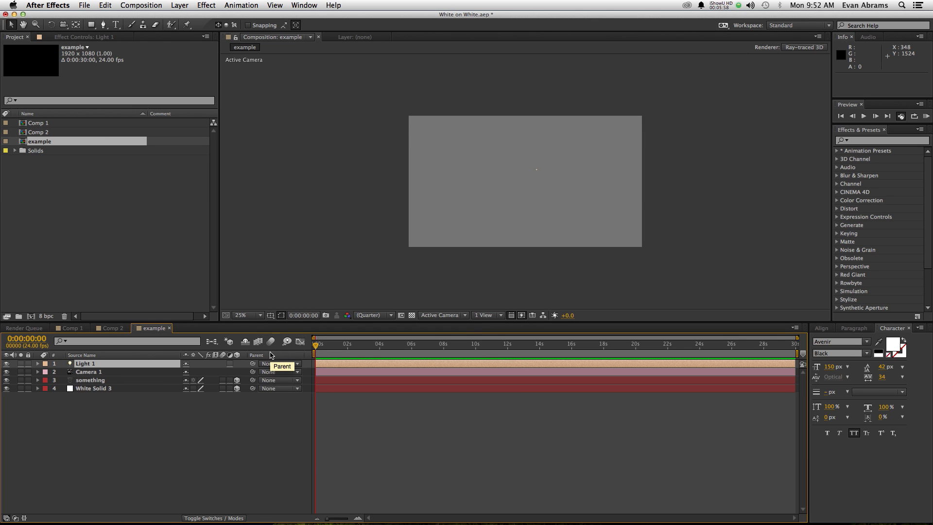
Reopen Light 1's settings to check them and close without changes.
left_click(351, 366)
left_click(111, 365)
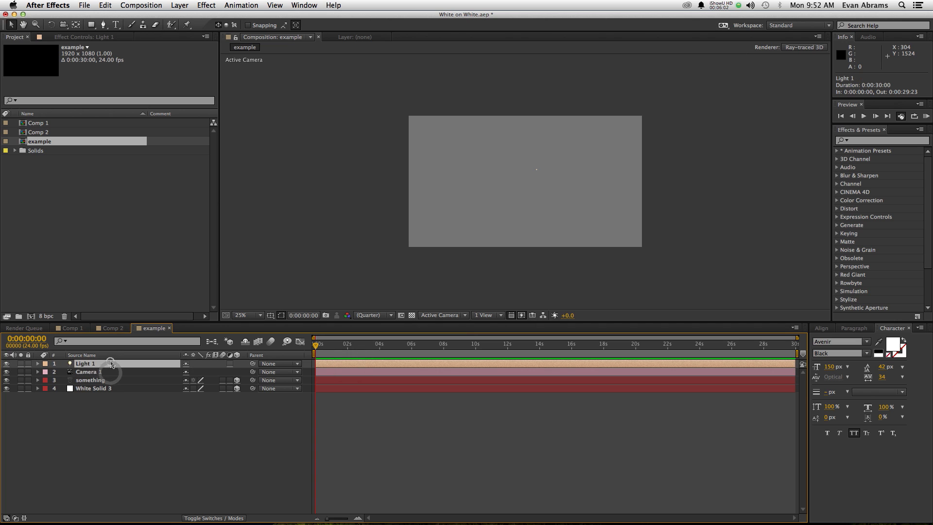
double_click(111, 364)
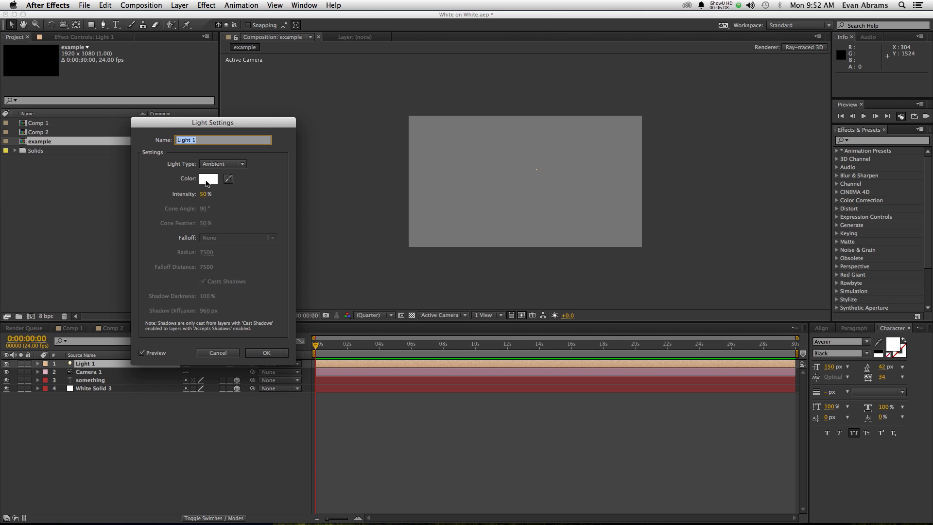
left_click(267, 353)
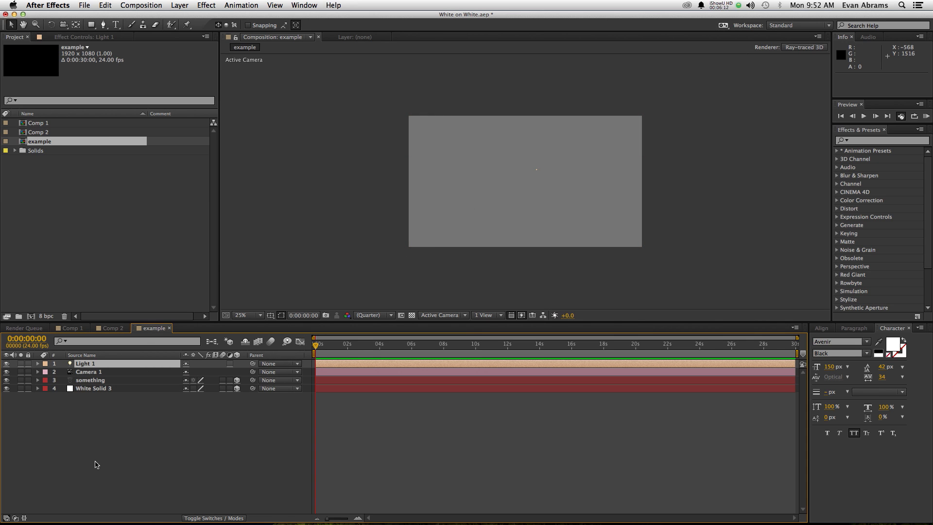
Add a second light, Light 2, set to the Point light type.
left_click(95, 431)
right_click(108, 403)
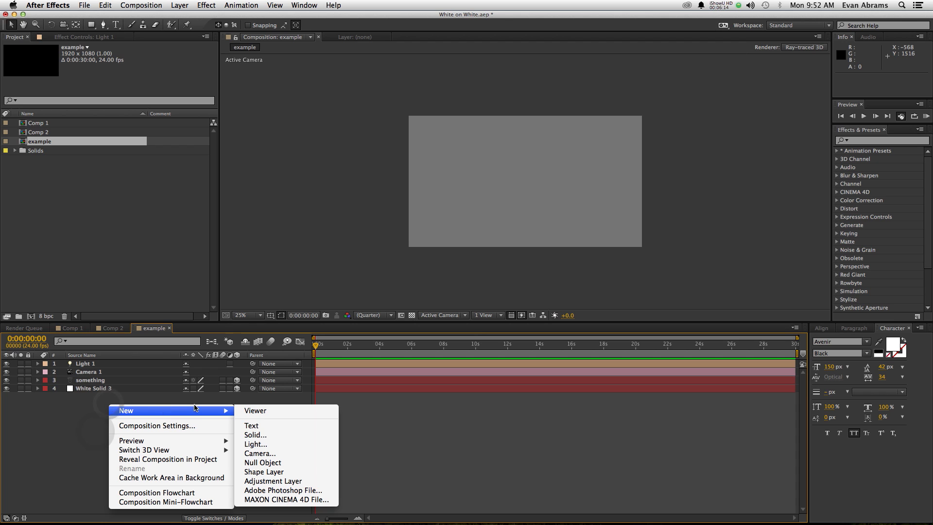
mouse_move(189, 412)
left_click(267, 445)
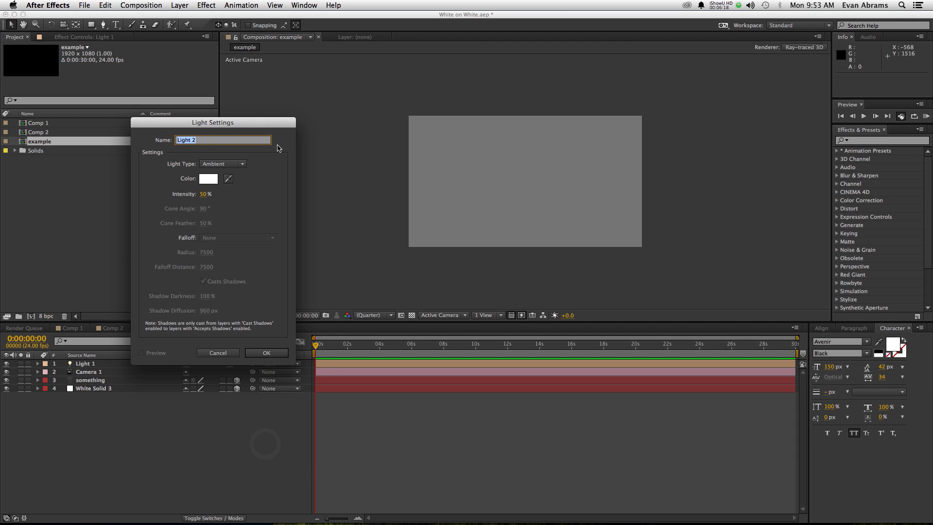
left_click(217, 165)
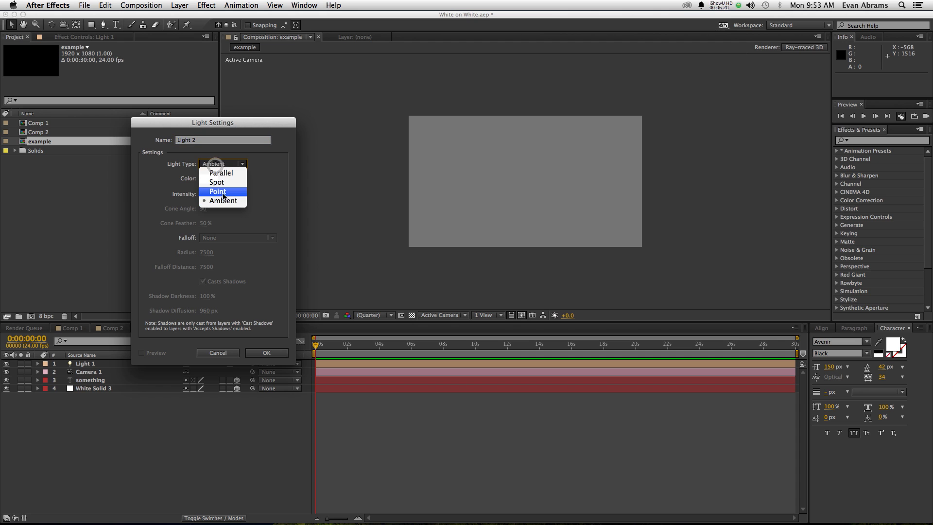
left_click(216, 182)
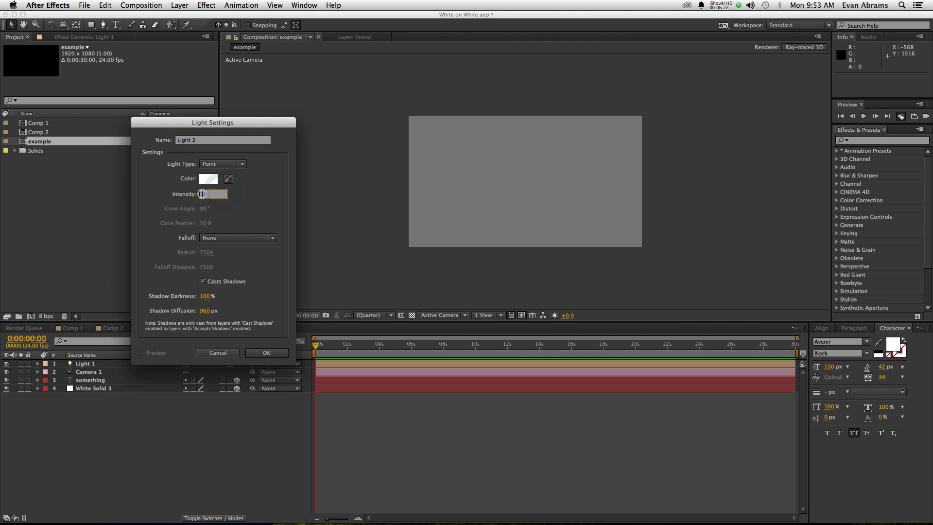
left_click(204, 194)
key("Return")
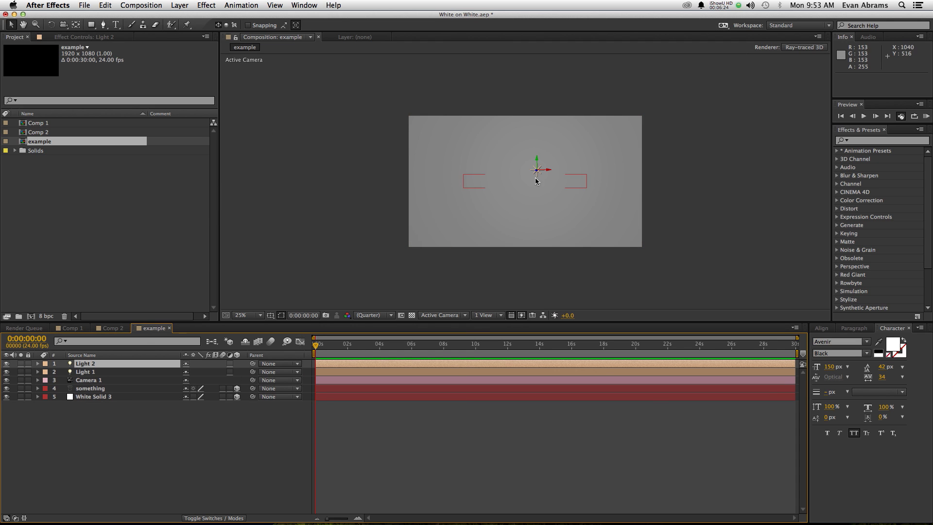
Edit Light 2's settings so it casts shadows at 100% darkness with 960 px diffusion.
double_click(452, 367)
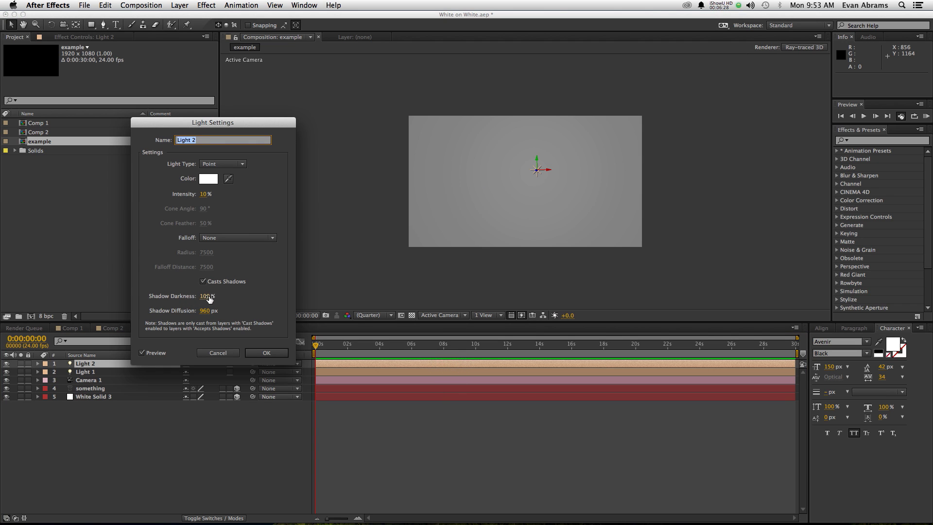
left_click(170, 312)
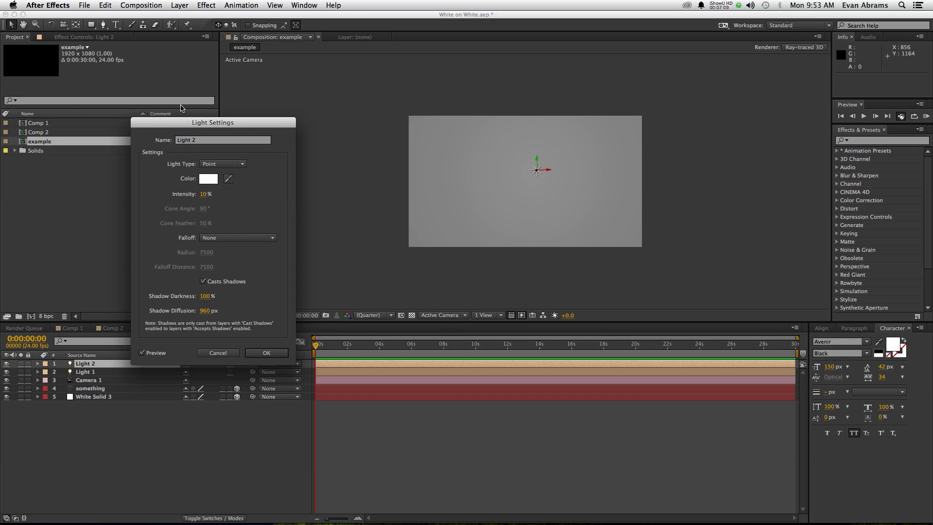
left_click_drag(195, 123, 207, 102)
left_click(233, 142)
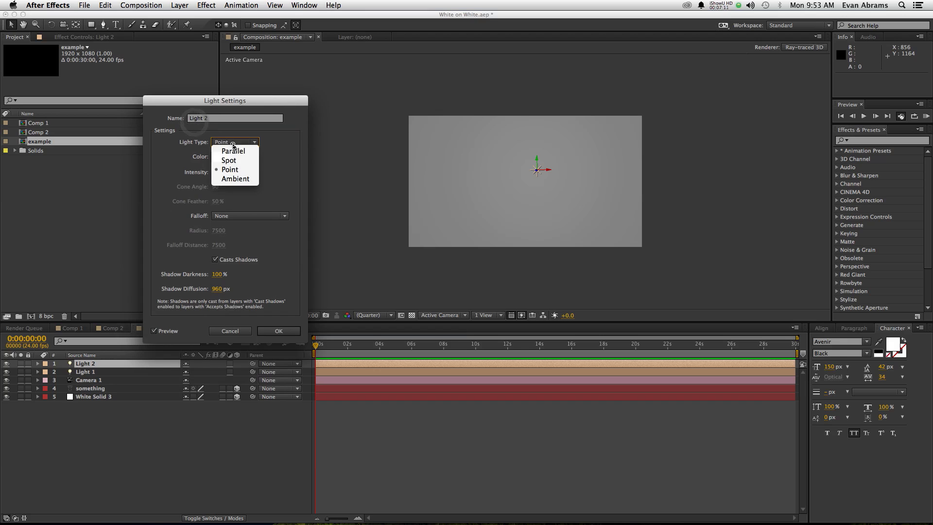
left_click(243, 178)
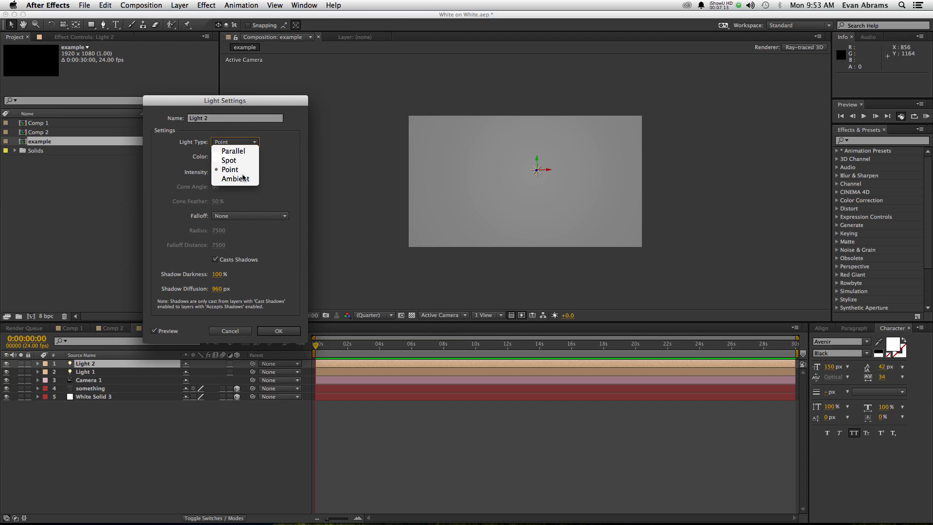
left_click(279, 331)
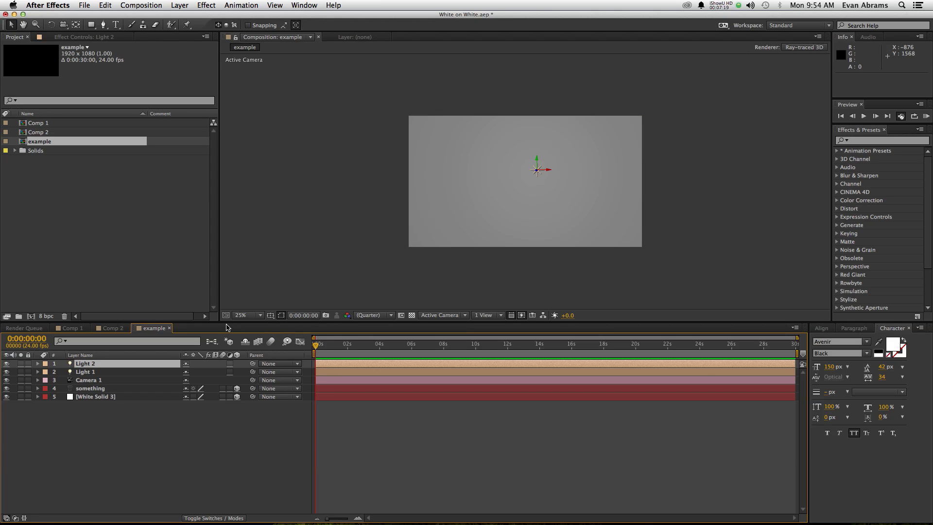
Name the top light layer 'Point' and the second light 'Ambient'.
key("Return")
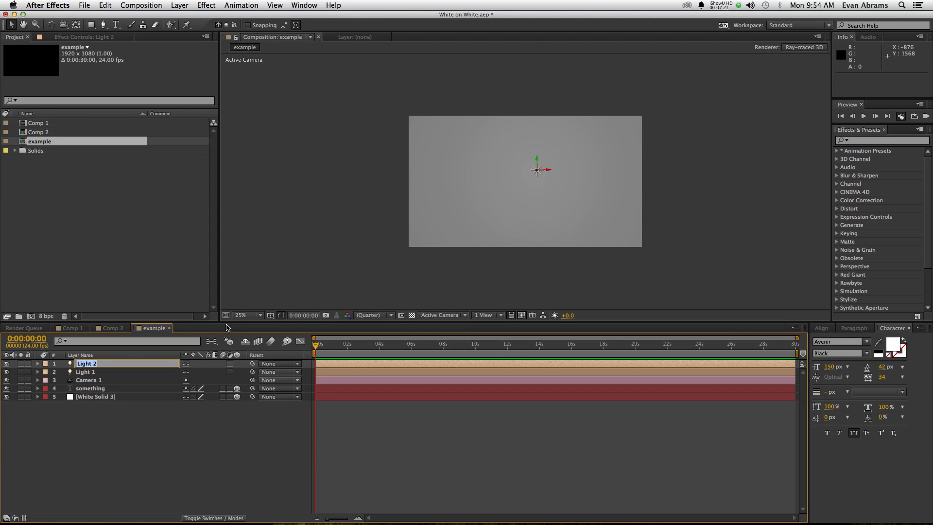
type("Point")
key("Return")
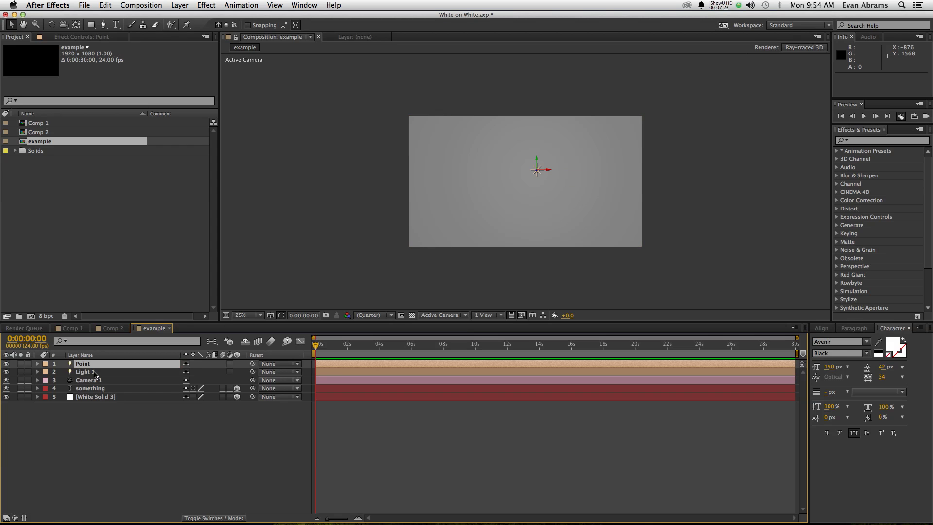
key("ctrl+Down")
key("Return")
type("Ambient")
key("Return")
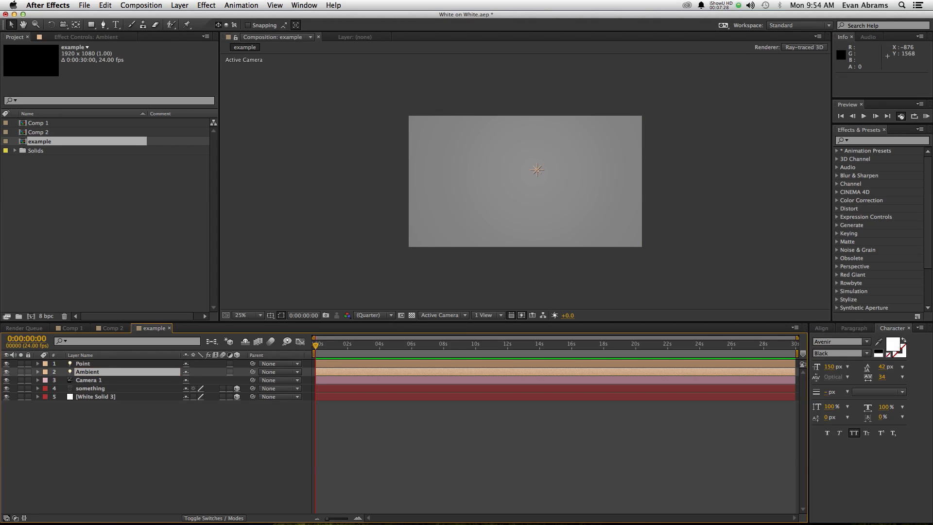
left_click(138, 445)
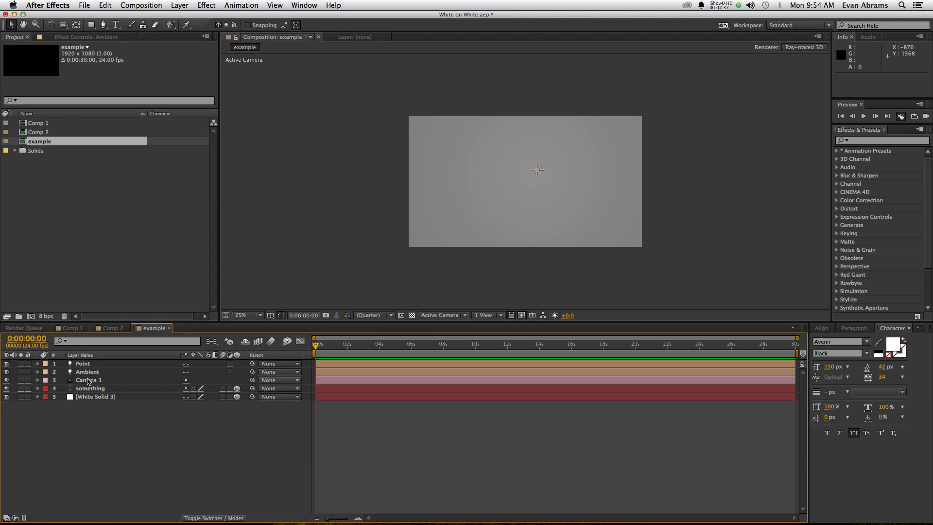
left_click(90, 389)
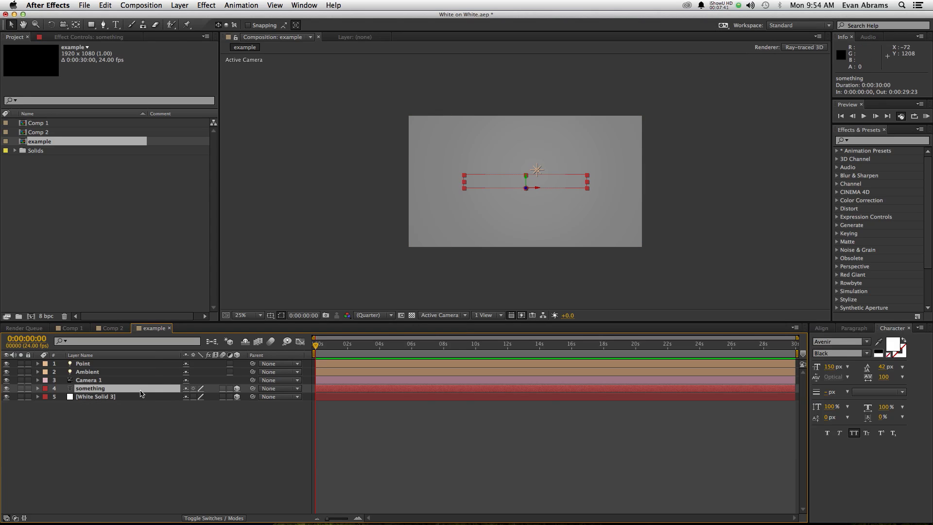
Keep Bevel Style None, zero Bevel Depth and raise the something text's Extrusion Depth.
key("a")
key("a")
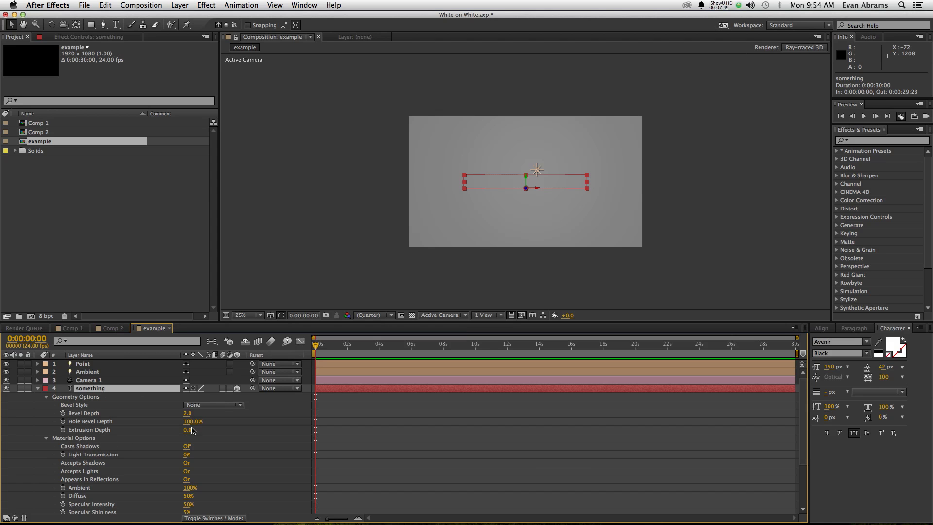
left_click(195, 408)
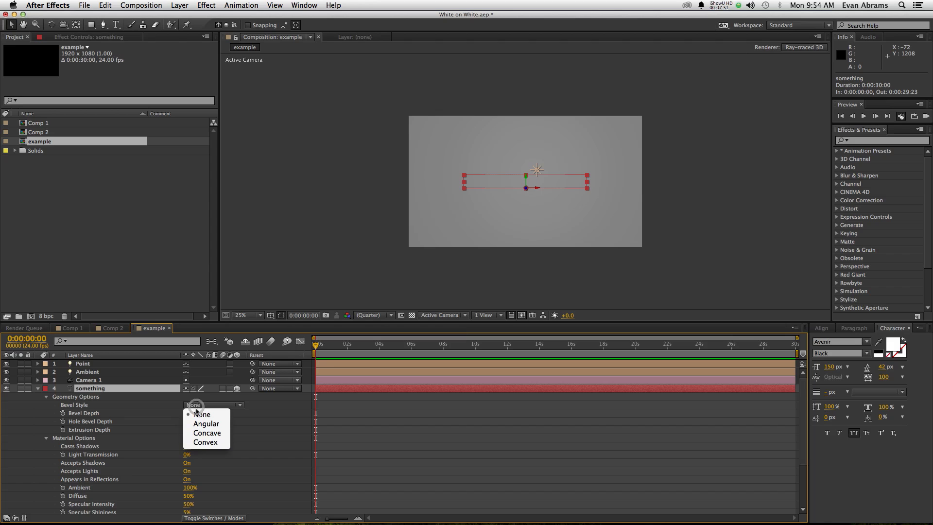
left_click(195, 409)
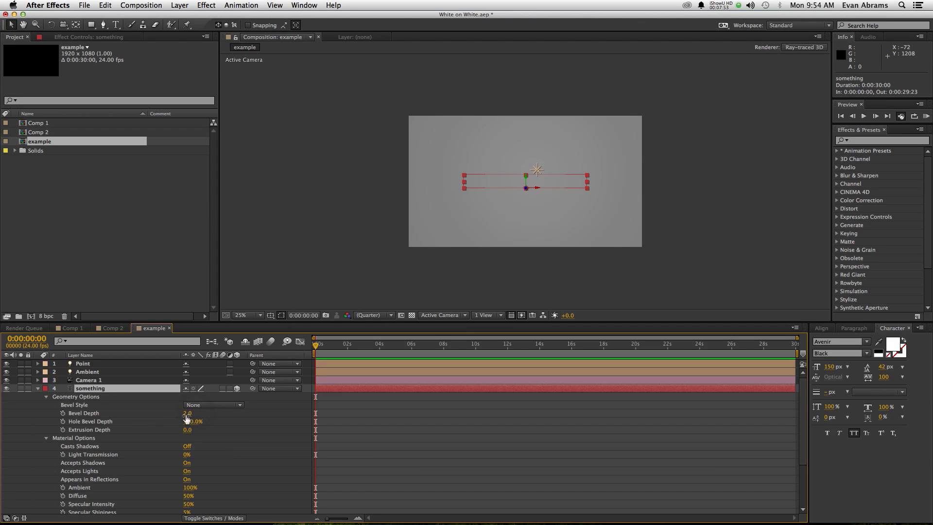
left_click_drag(187, 413, 202, 419)
left_click(144, 416)
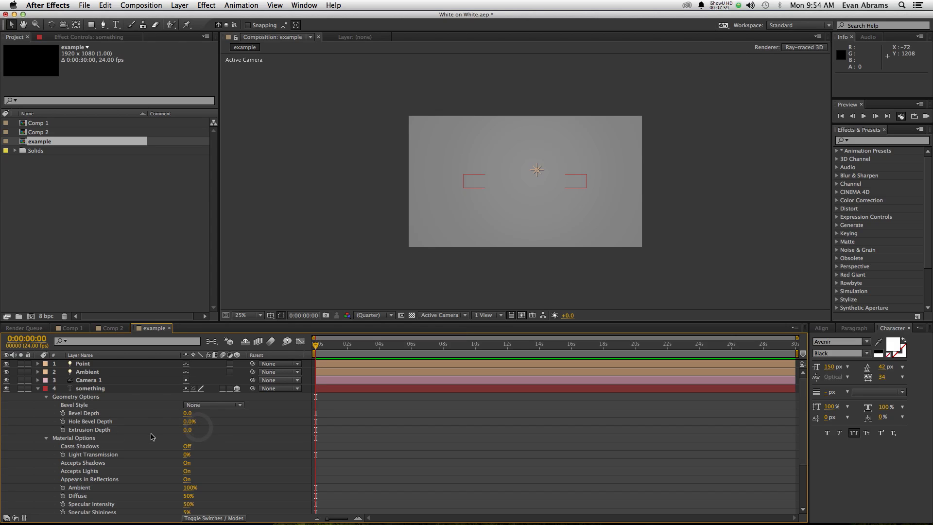
left_click_drag(189, 432, 231, 432)
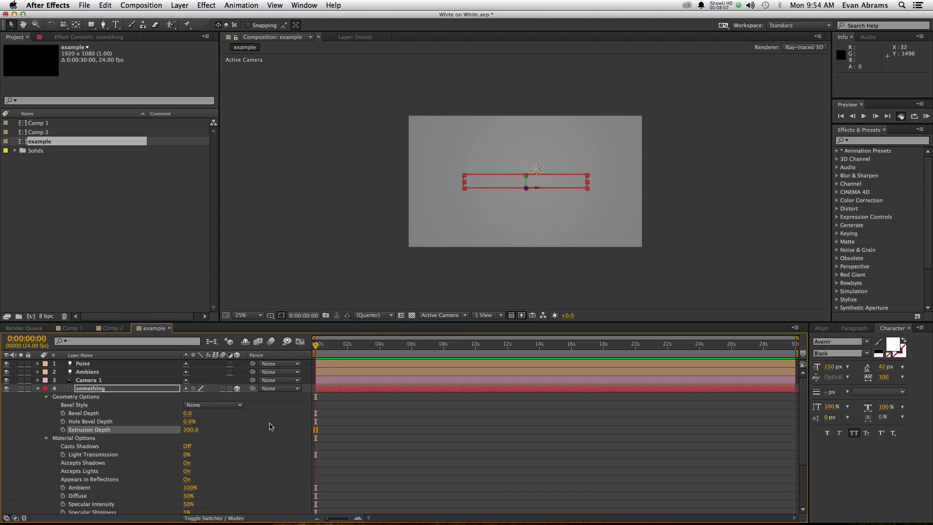
left_click(434, 314)
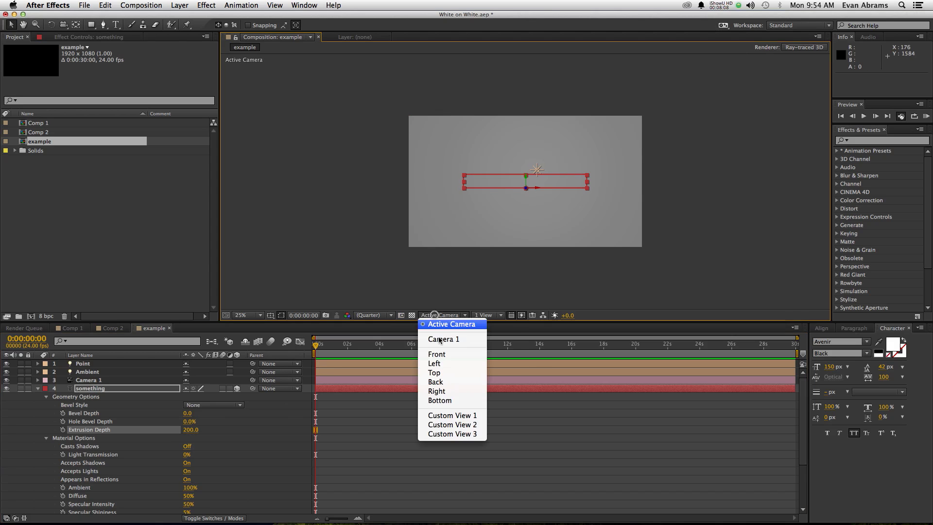
In Custom View 1, set Extrusion Depth to exactly 200 and undo a trial depth move.
left_click(455, 418)
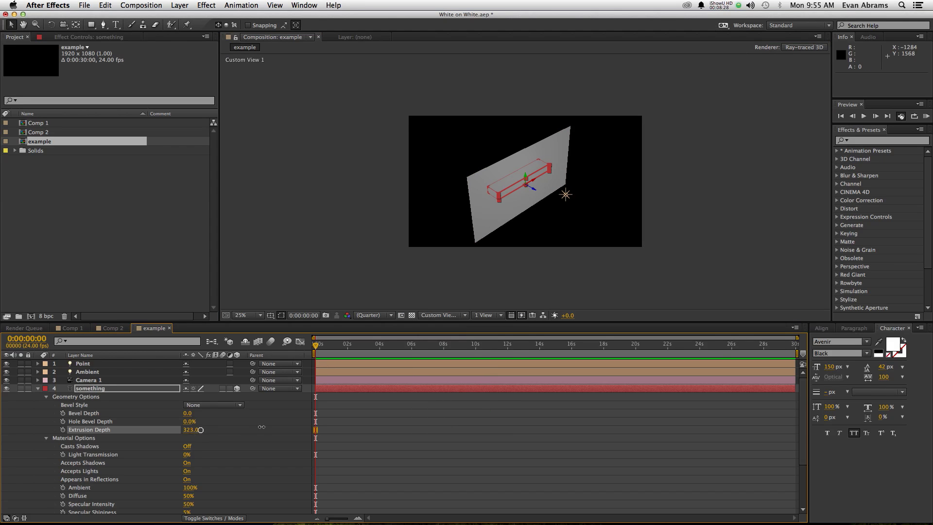
left_click_drag(261, 427, 338, 435)
left_click(190, 430)
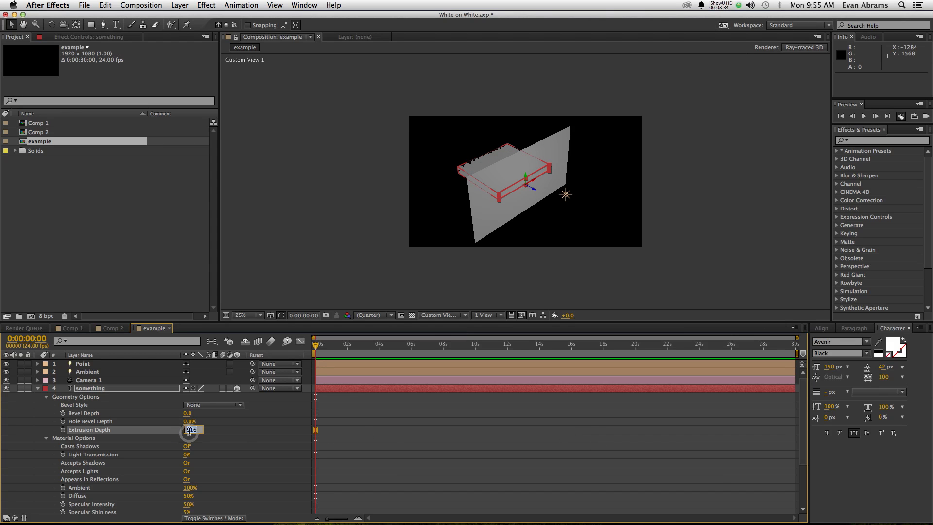
type("200")
key("Return")
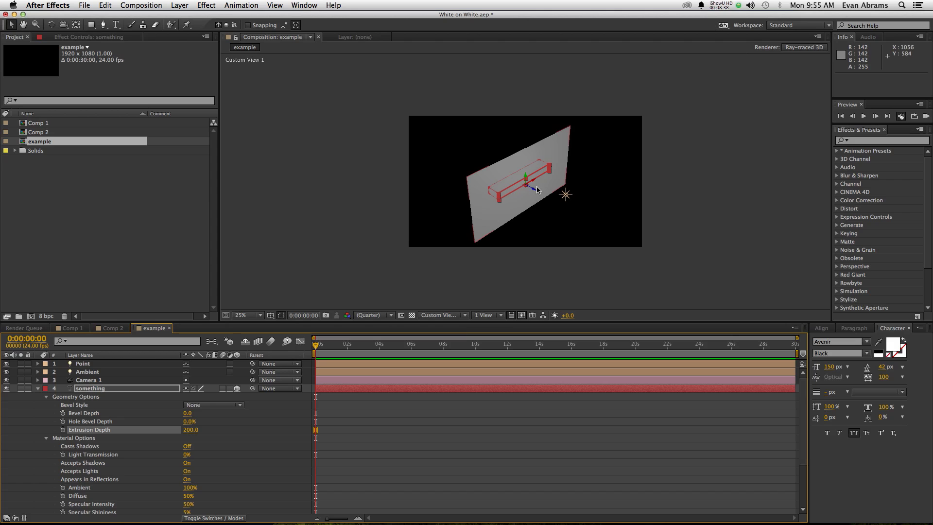
mouse_move(535, 194)
left_mouse_down()
mouse_move(592, 214)
mouse_move(535, 202)
mouse_move(583, 225)
mouse_move(520, 196)
left_mouse_up()
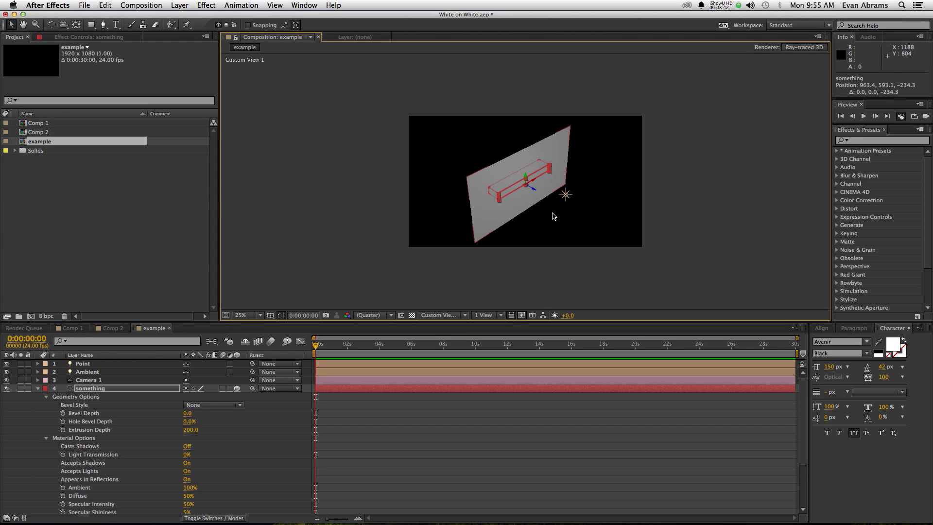
key("super+z")
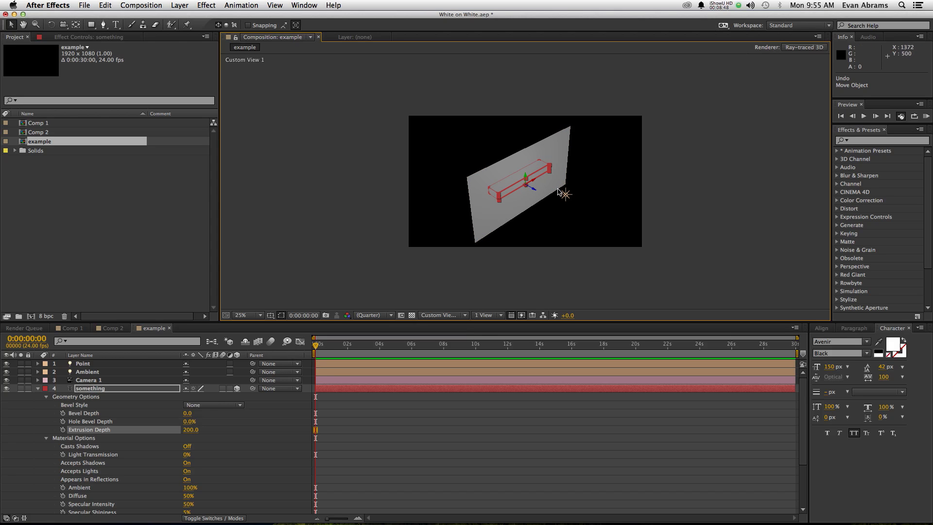
Turn on Casts Shadows in the something text's Material Options.
left_click(216, 450)
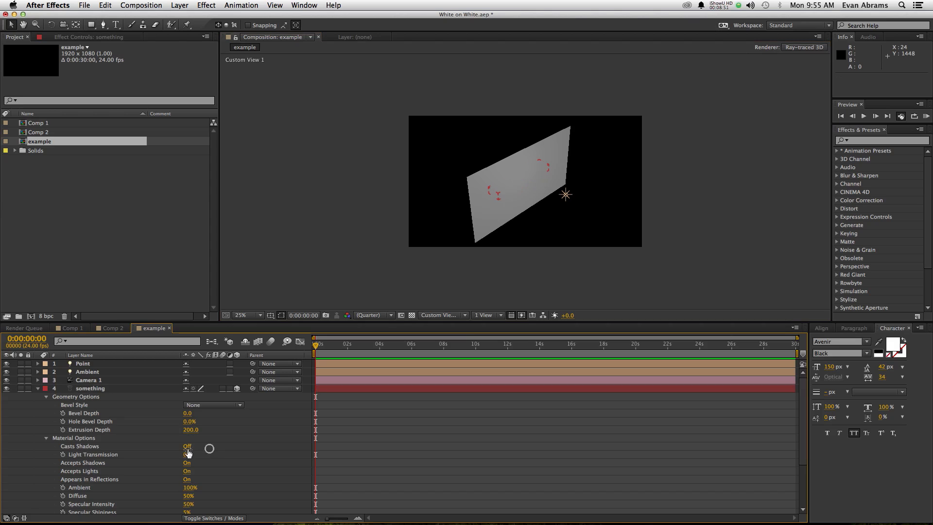
left_click(89, 437)
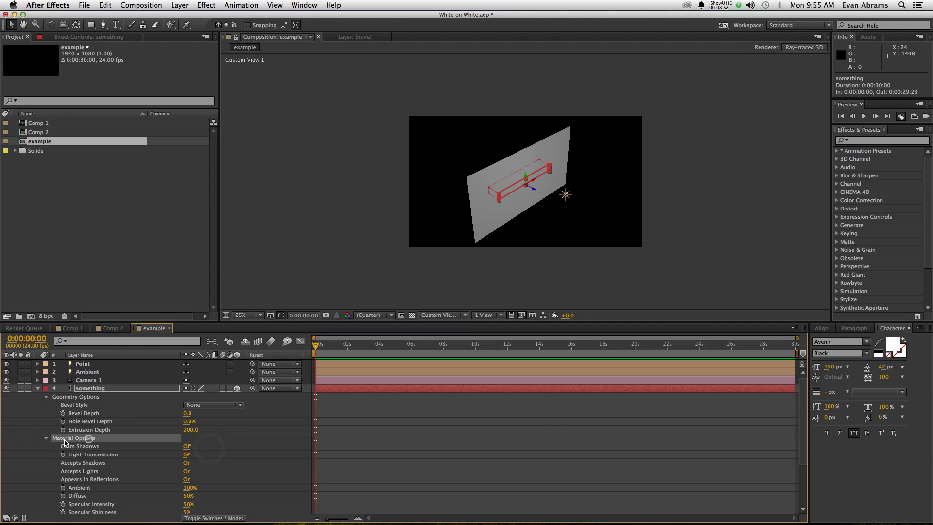
left_click(102, 446)
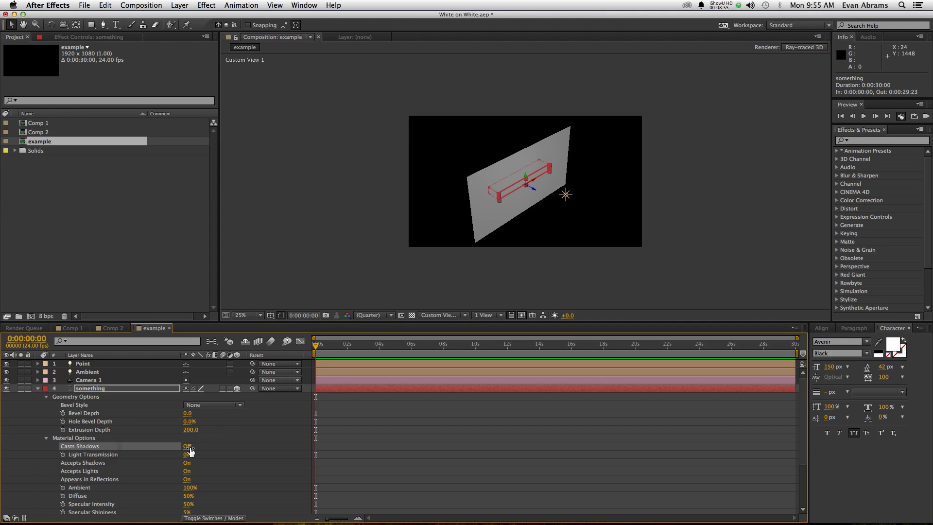
left_click(188, 448)
Pull the text slightly off the white plane and raise the point light higher.
left_click_drag(535, 191, 325, 436)
left_click(562, 192)
scroll(506, 194, "up", 2)
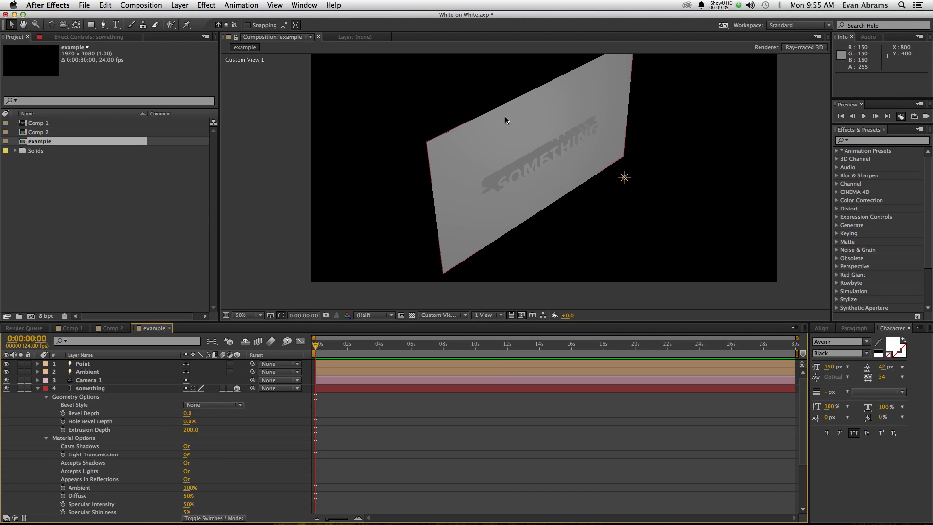
left_click(505, 116)
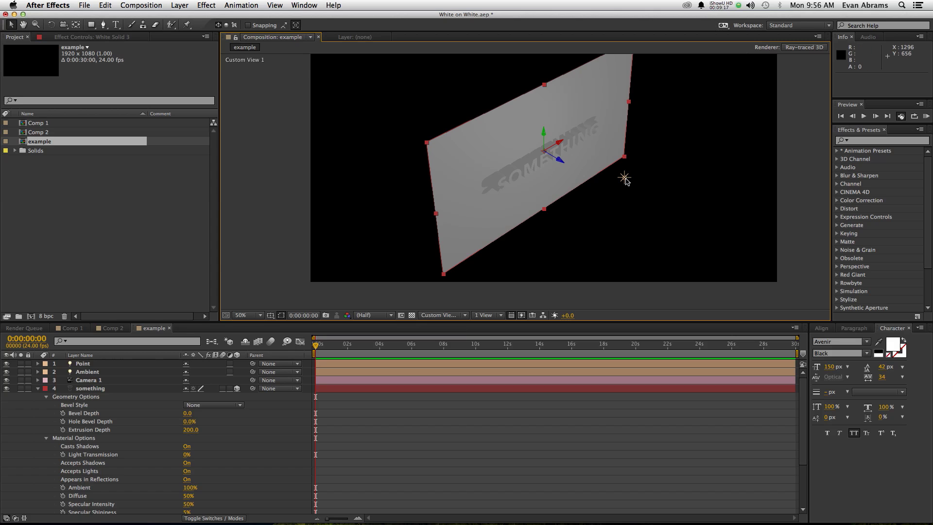
mouse_move(625, 178)
left_mouse_down()
mouse_move(610, 60)
mouse_move(614, 354)
mouse_move(567, 57)
mouse_move(585, 135)
left_mouse_up()
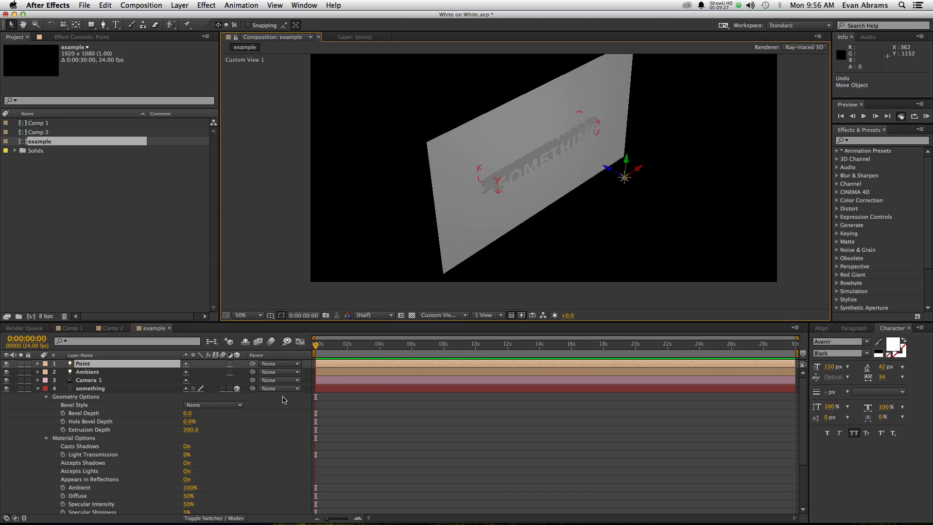
left_click(119, 387)
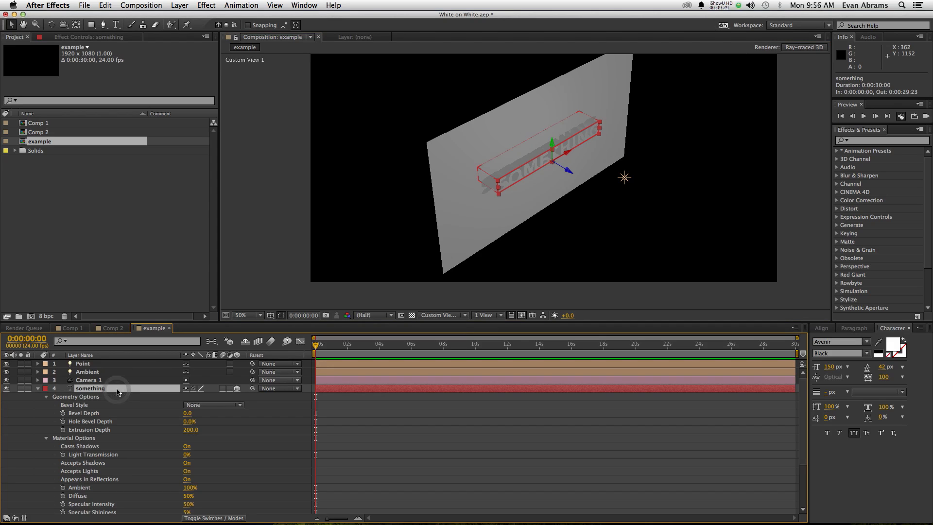
Set the something text layer's Z position to 0.
key("p")
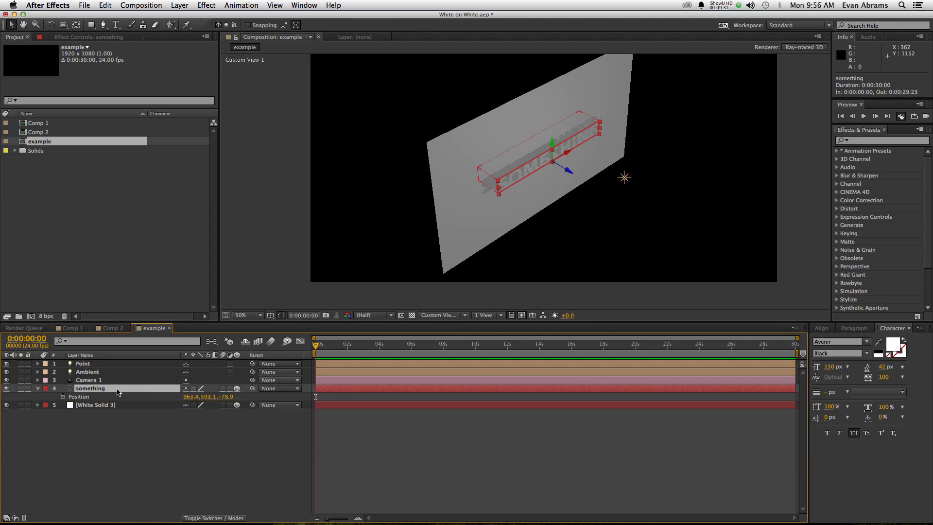
left_click(226, 396)
type("0")
key("Return")
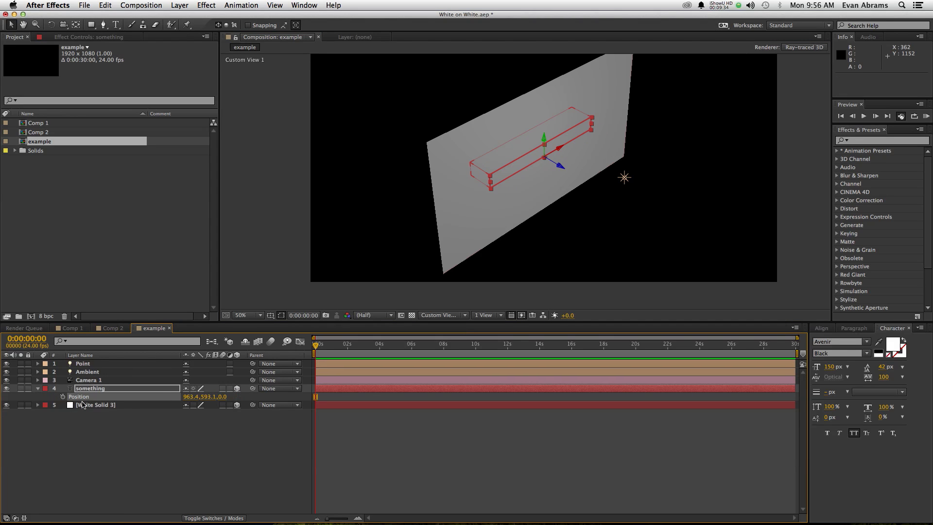
Add Animator 1 with a Position property and enable per-character 3D.
left_click(38, 389)
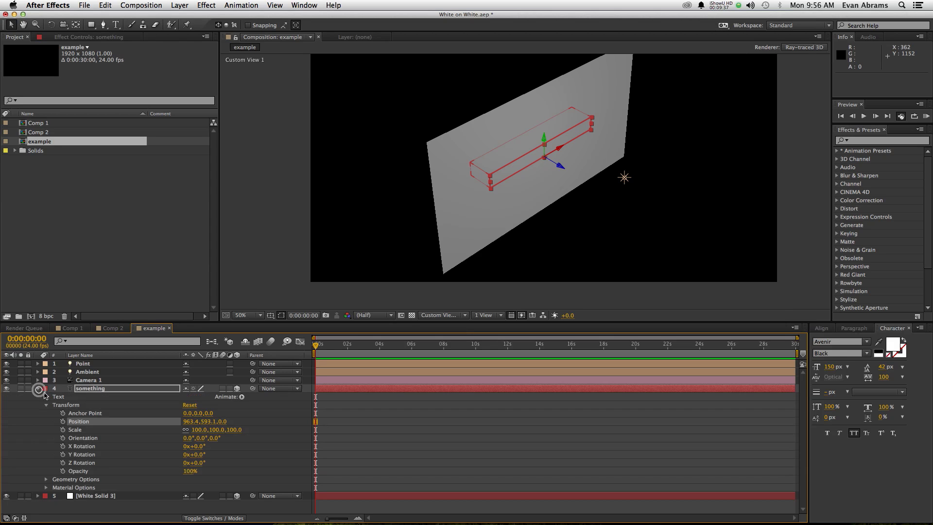
left_click(240, 398)
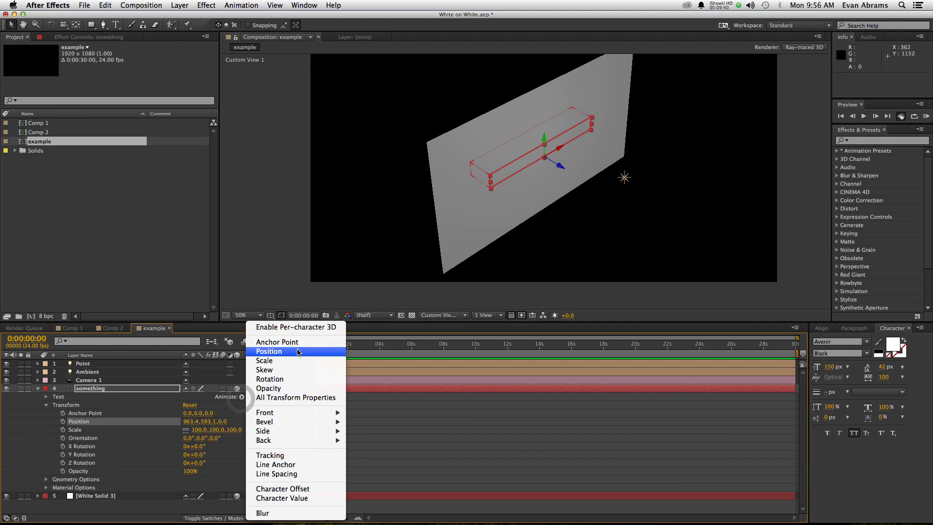
left_click(262, 350)
left_click(241, 397)
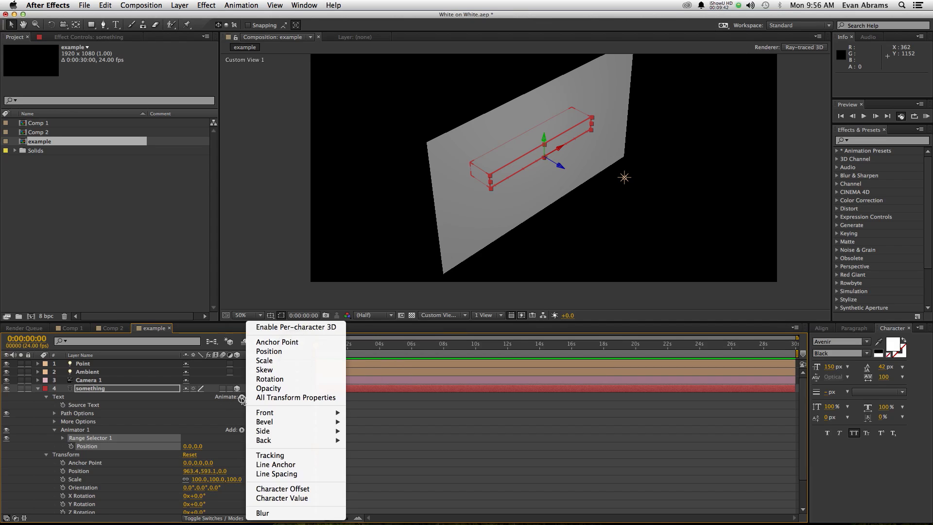
left_click(242, 398)
left_click(242, 430)
mouse_move(262, 430)
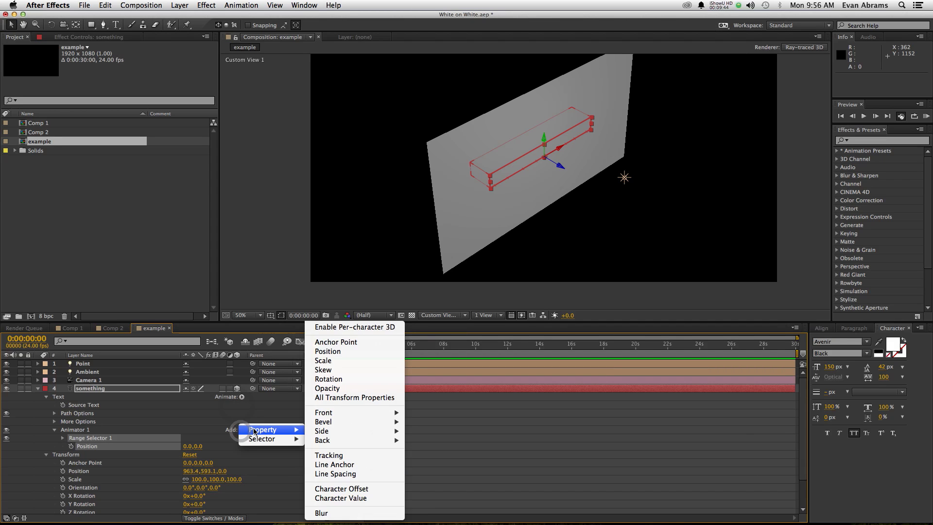
left_click(350, 327)
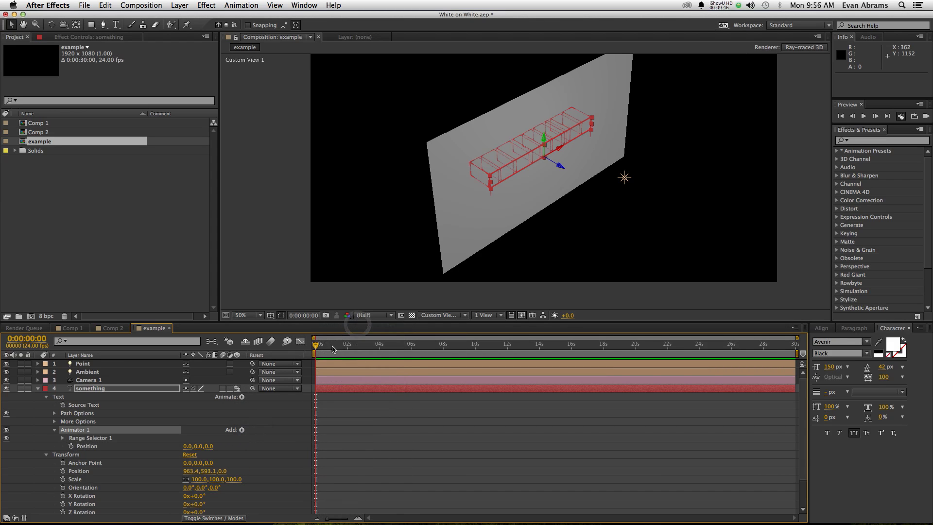
Set Animator 1's Position Z offset to -150.
left_click_drag(209, 447, 151, 466)
left_click(214, 447)
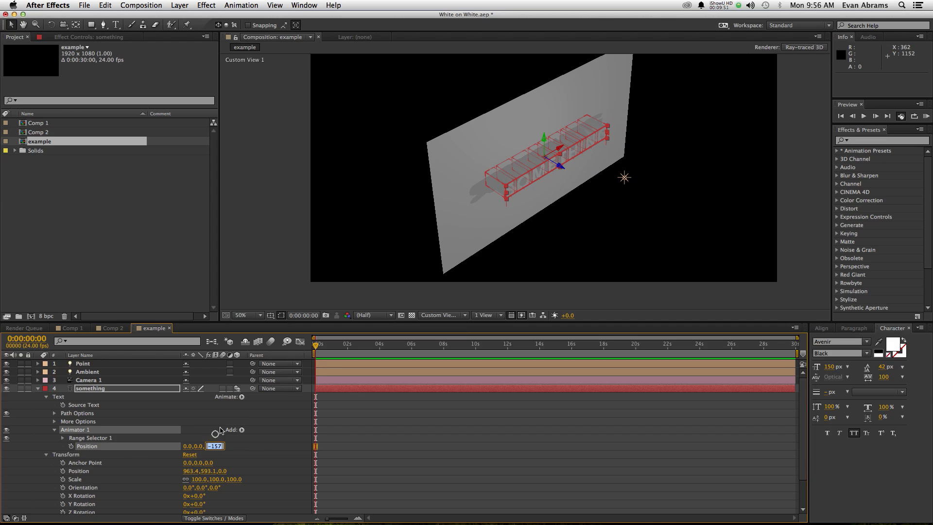
type("-150")
key("Return")
Lower Range Selector 1's End to 0% under its advanced settings, hiding the text.
left_click(192, 444)
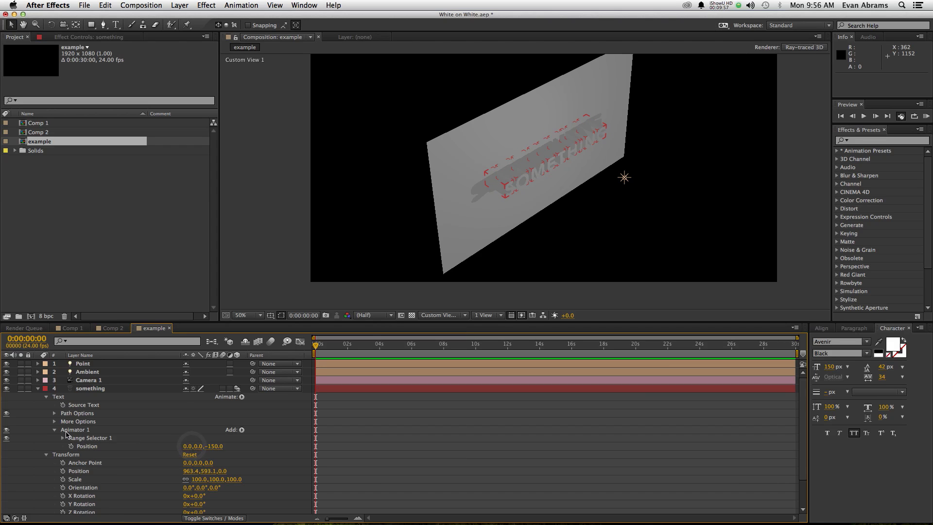
left_click(54, 430)
left_click(54, 430)
left_click(65, 440)
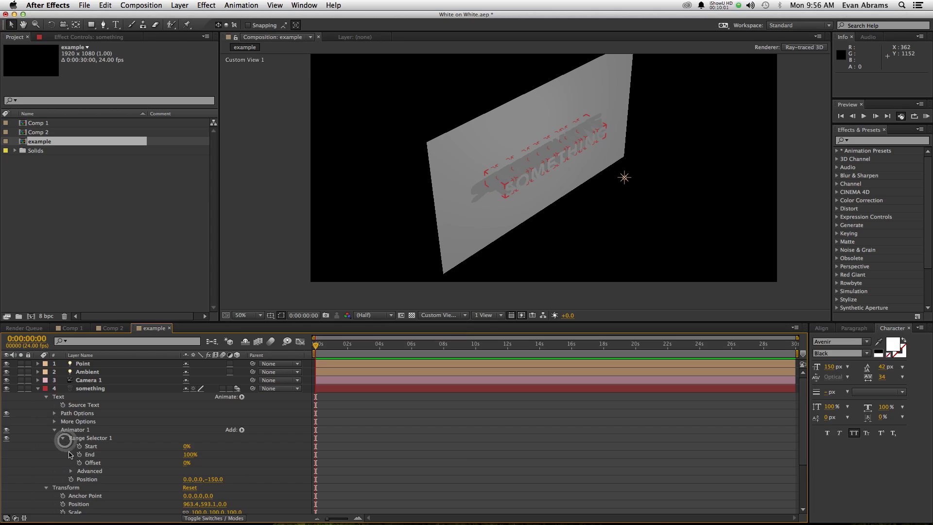
left_click(70, 471)
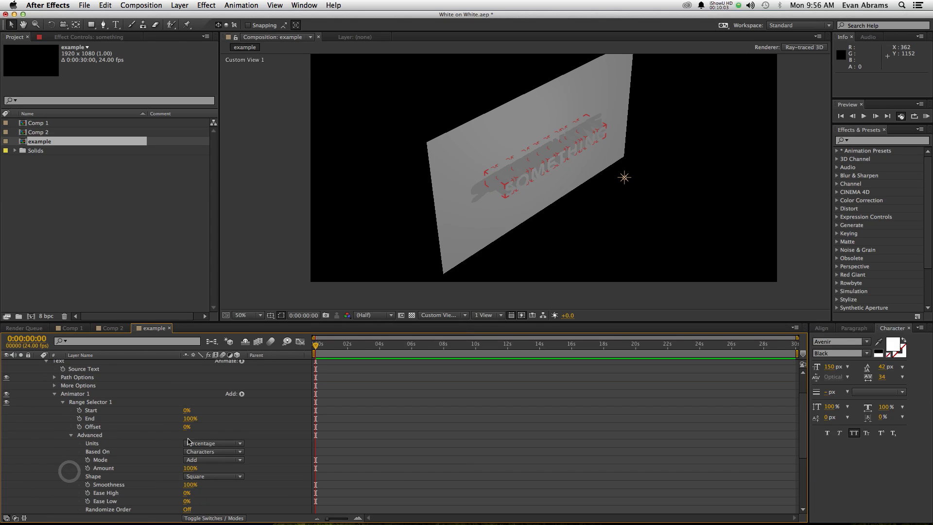
scroll(140, 444, "down", 1)
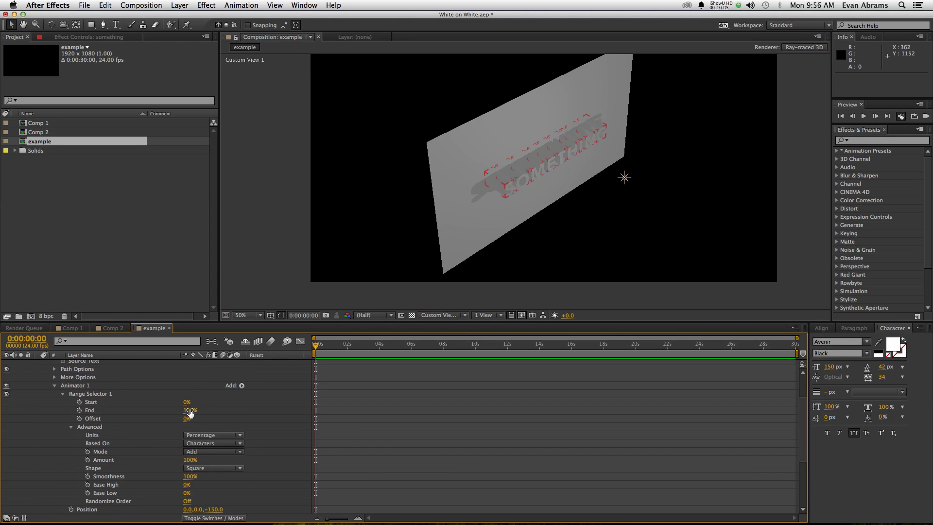
left_click_drag(189, 410, 181, 410)
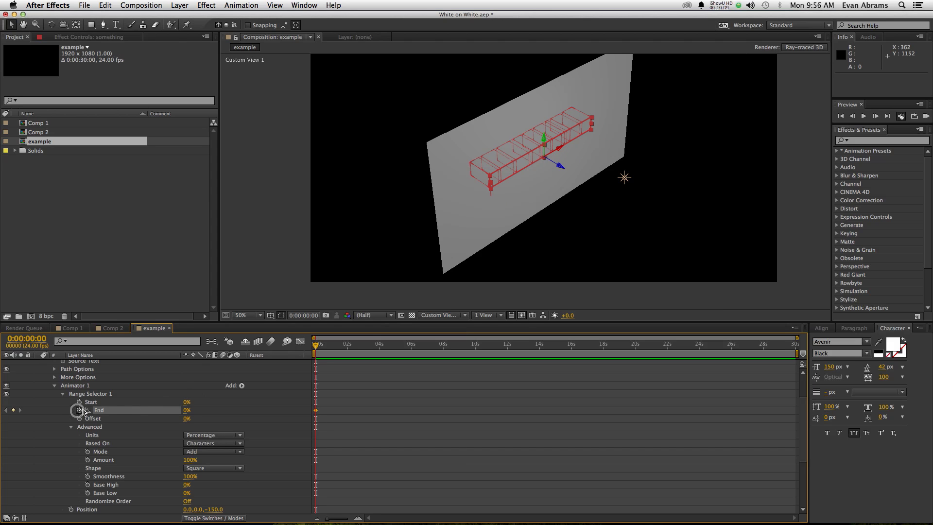
Keyframe Range Selector End at 0% at 0s and 100% at 10 seconds.
left_click(79, 410)
left_click_drag(461, 341, 476, 353)
left_click_drag(184, 412, 261, 411)
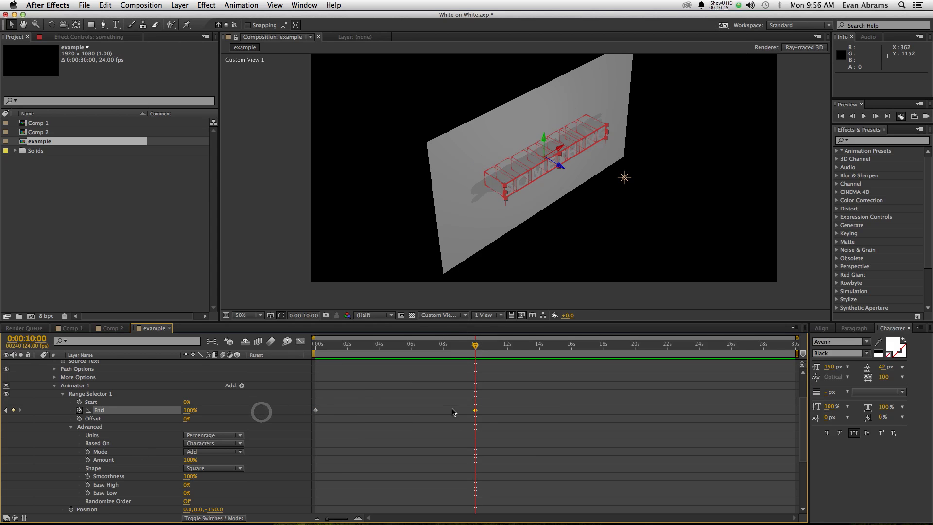
left_click(349, 407)
Preview the letters building on, from about 1.7 seconds and then from the start.
left_click_drag(410, 344, 358, 353)
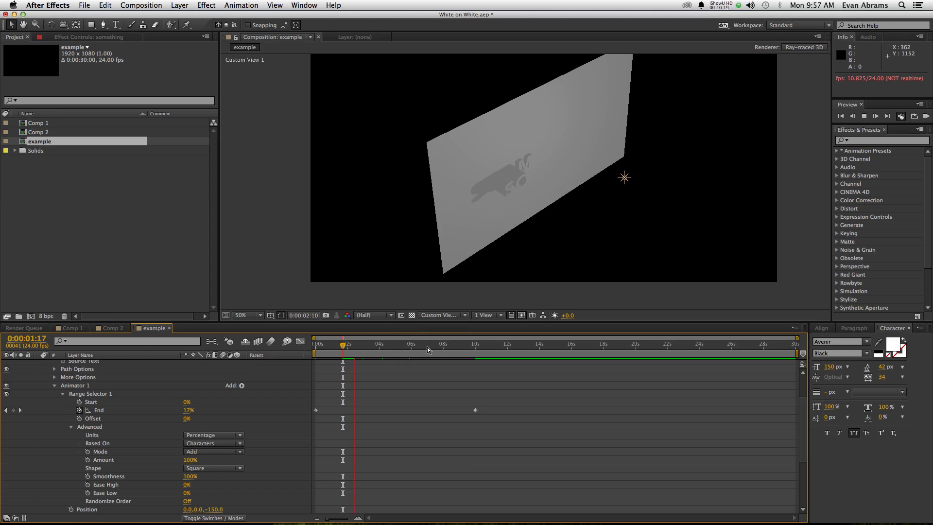
key("space")
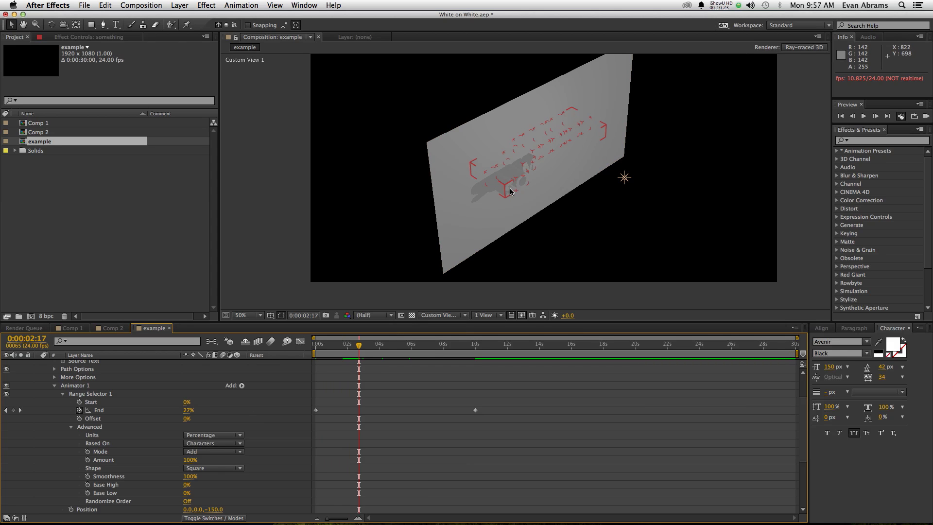
scroll(510, 192, "up", 2)
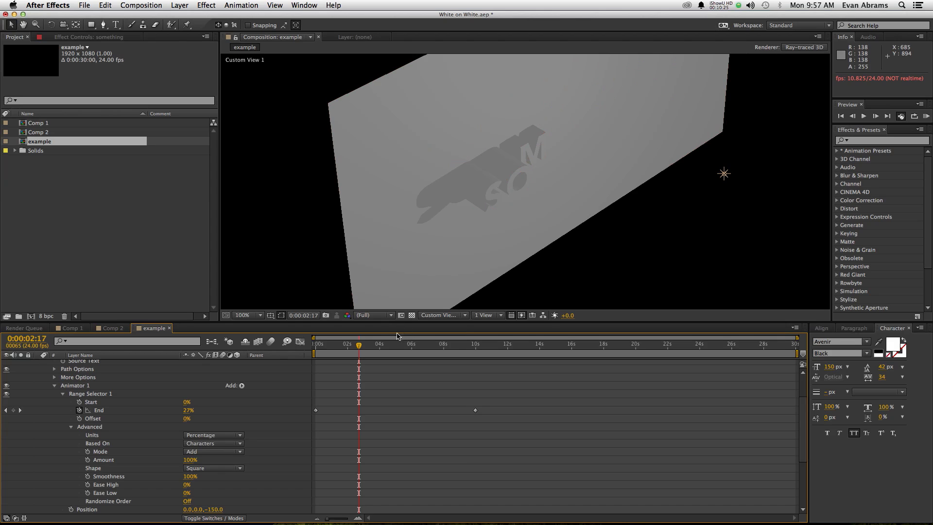
left_click_drag(358, 345, 307, 354)
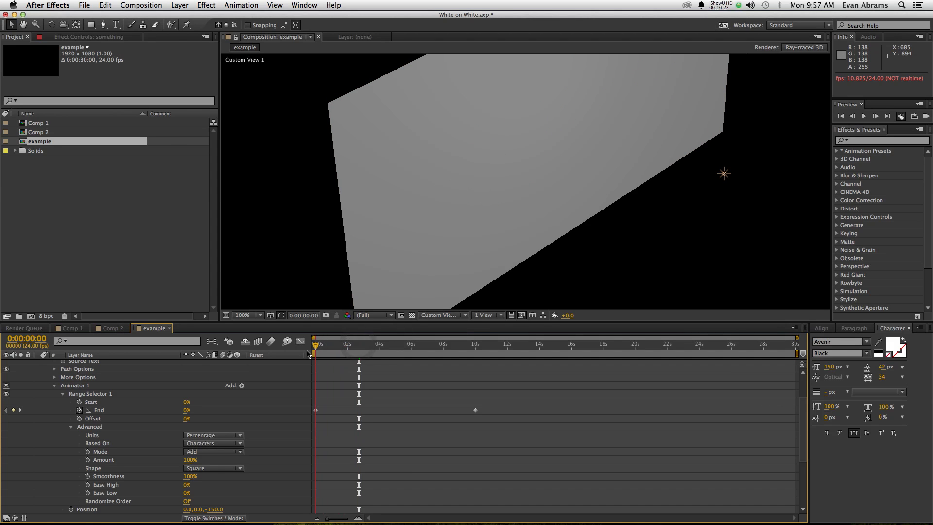
key("space")
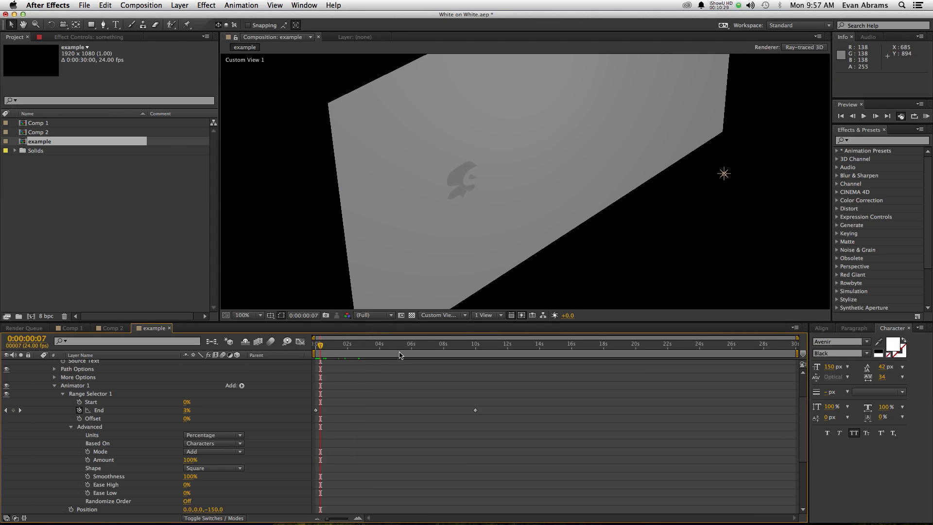
Set Ease Low to 100% and RAM-preview the eased reveal.
left_click(103, 484)
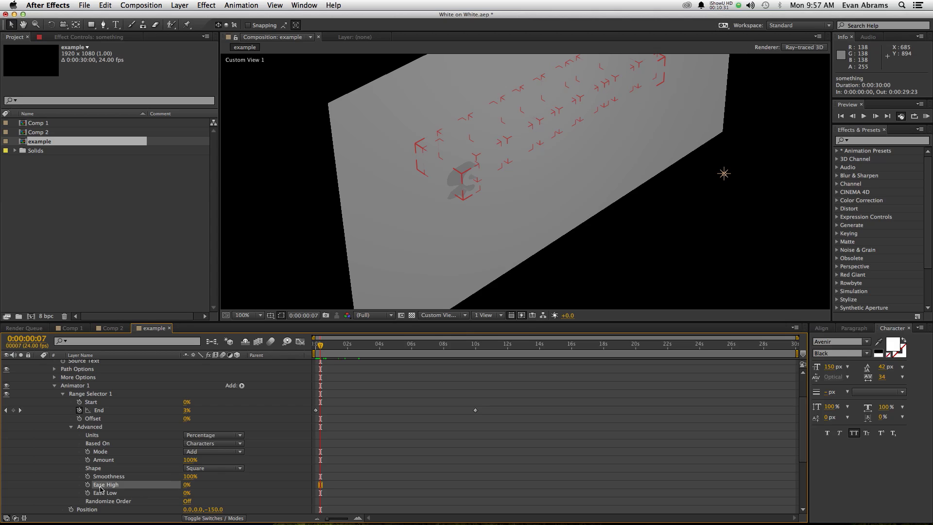
left_click(109, 493)
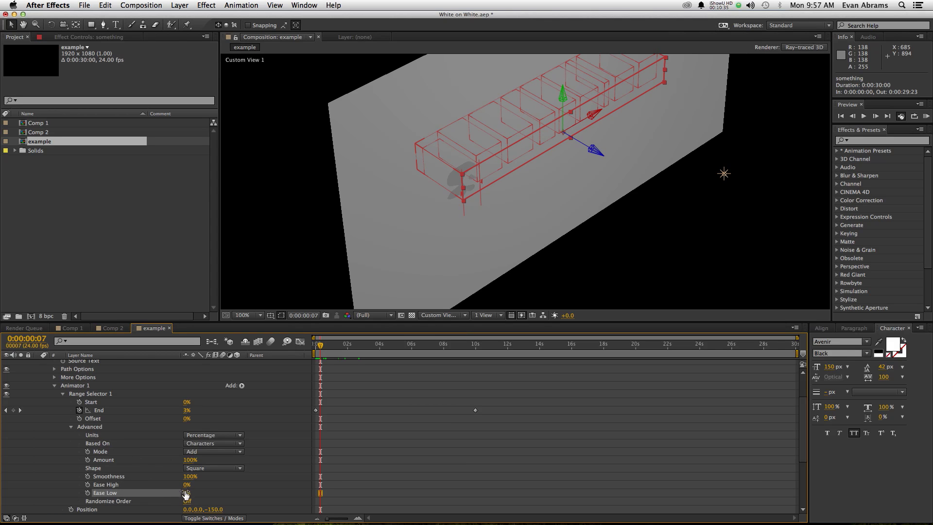
left_click(186, 493)
type("100")
key("Return")
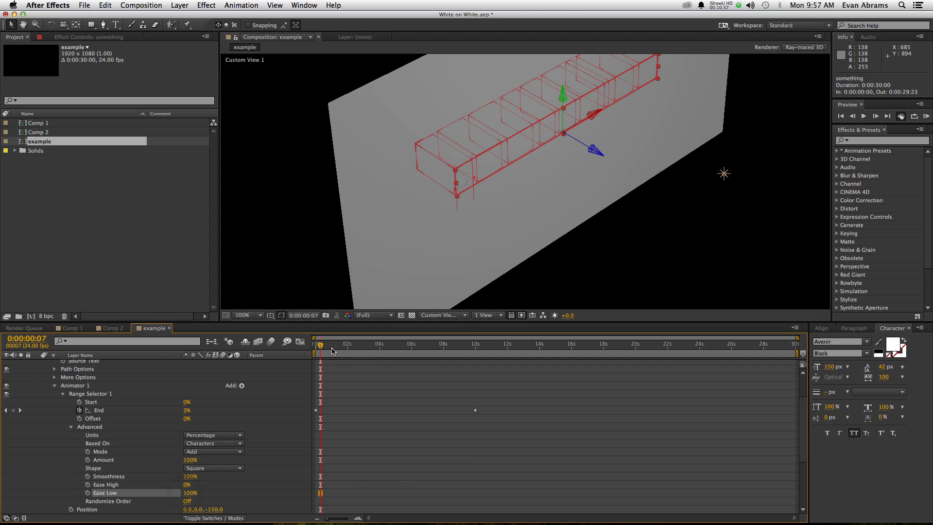
key("KP_0")
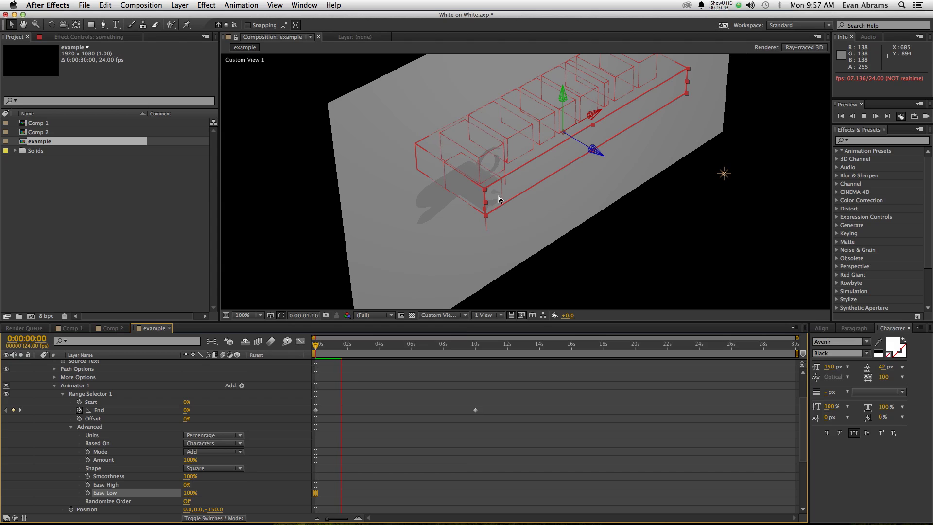
key("space")
Change Ease Low to 50% and select both End keyframes.
left_click(190, 493)
type("50")
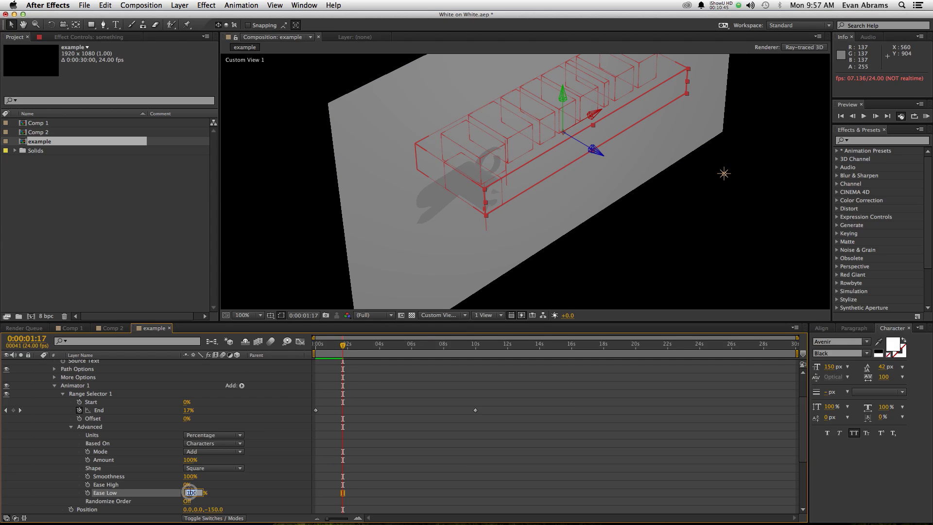
key("Return")
left_click(269, 476)
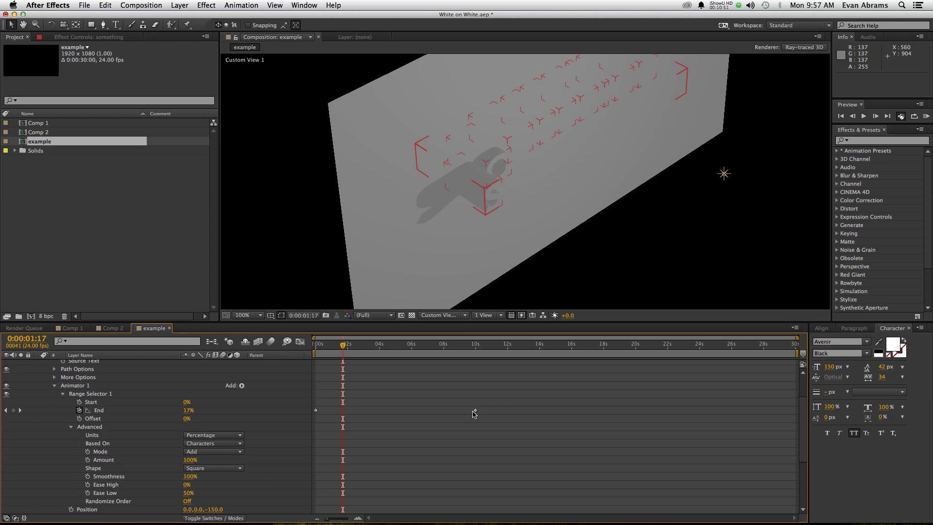
left_click_drag(492, 397, 318, 412)
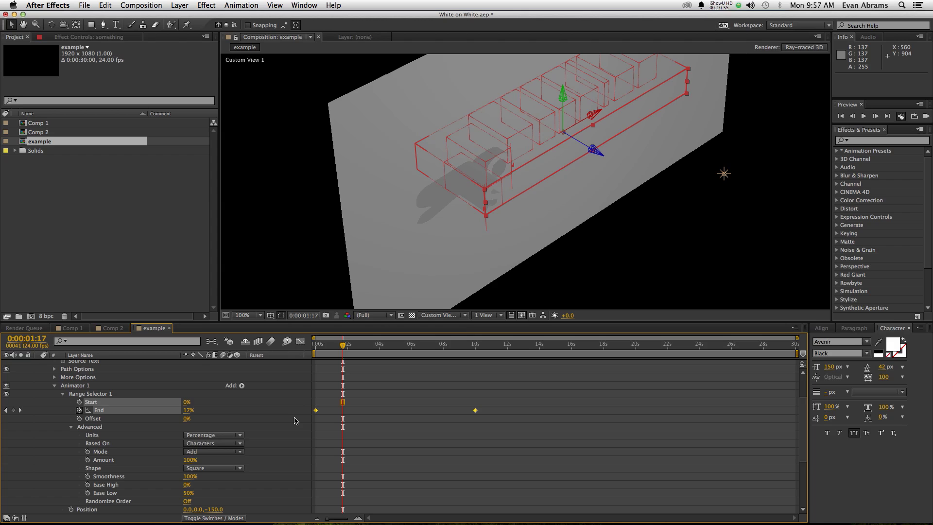
Select the End keyframe at 10 seconds and briefly play the reveal.
left_click(408, 403)
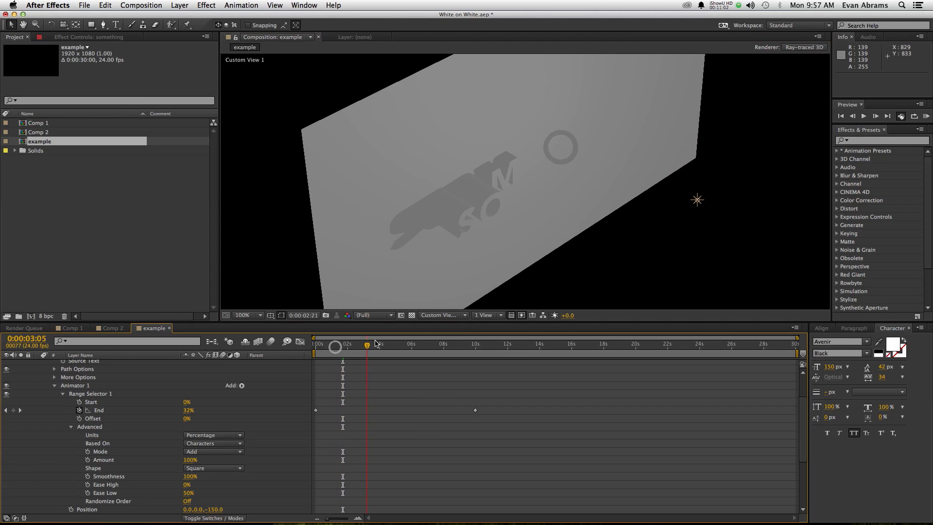
left_click(476, 410)
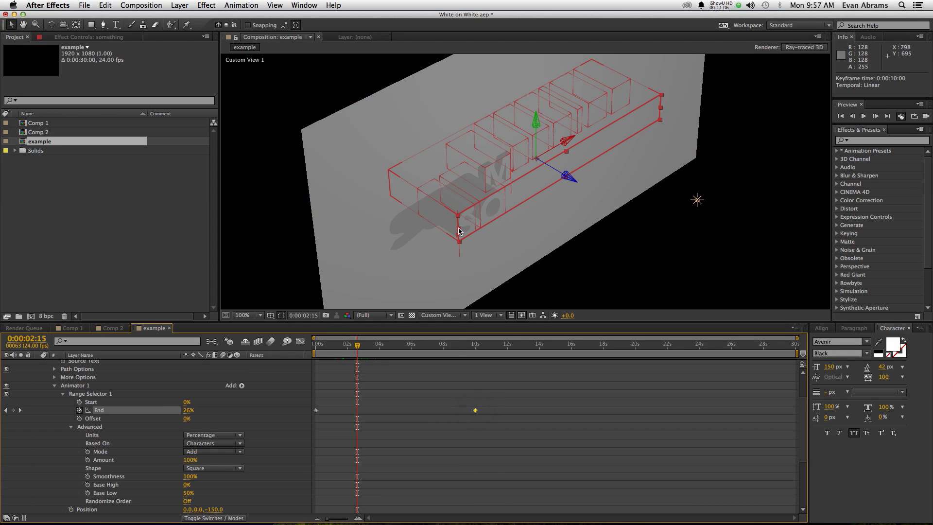
key("space")
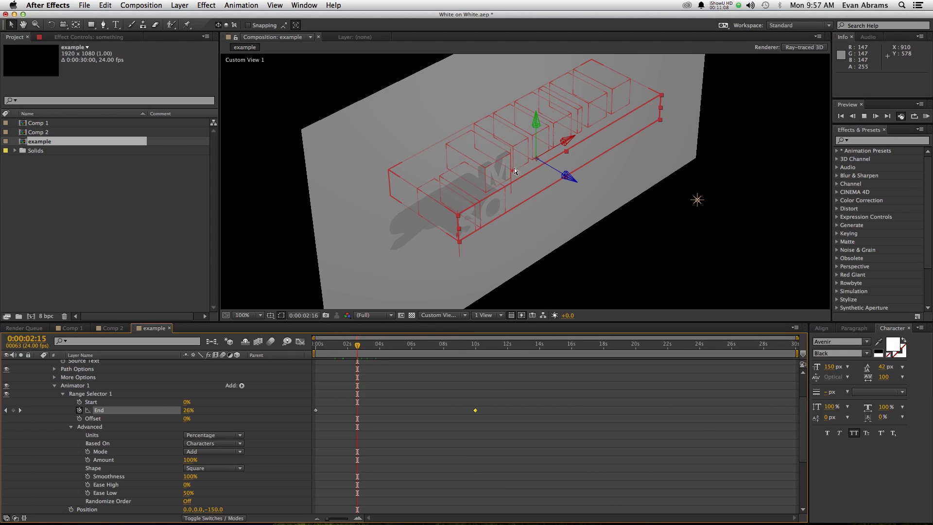
key("space")
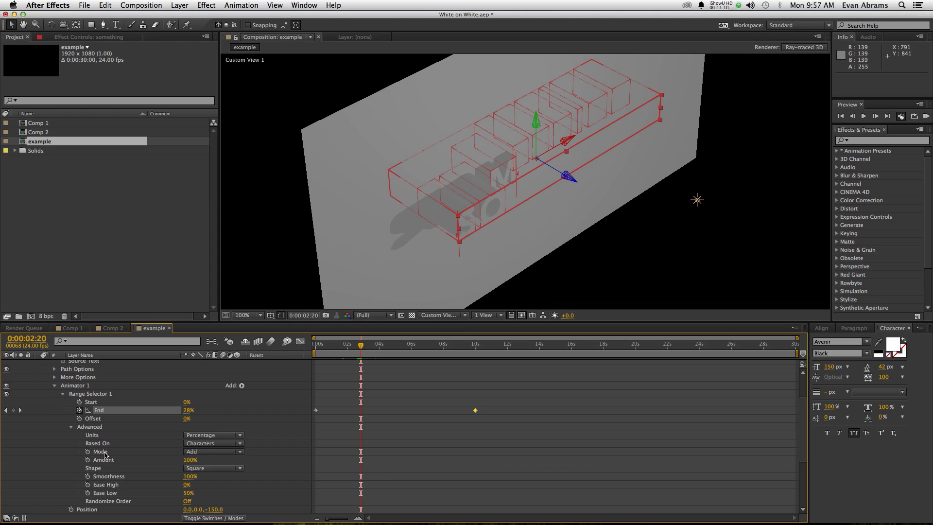
Try the range selector Shape as Ramp Up, then Ramp Down.
scroll(102, 443, "down", 1)
left_click(90, 419)
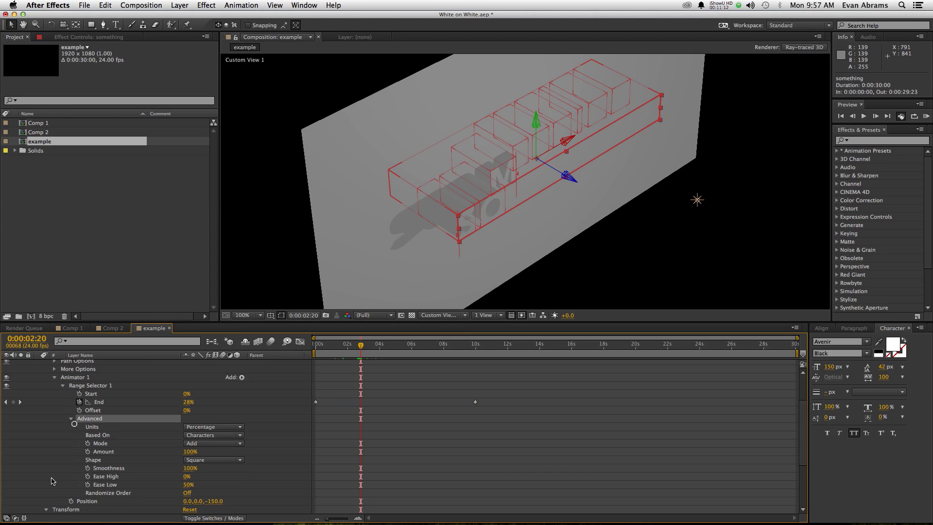
left_click(197, 460)
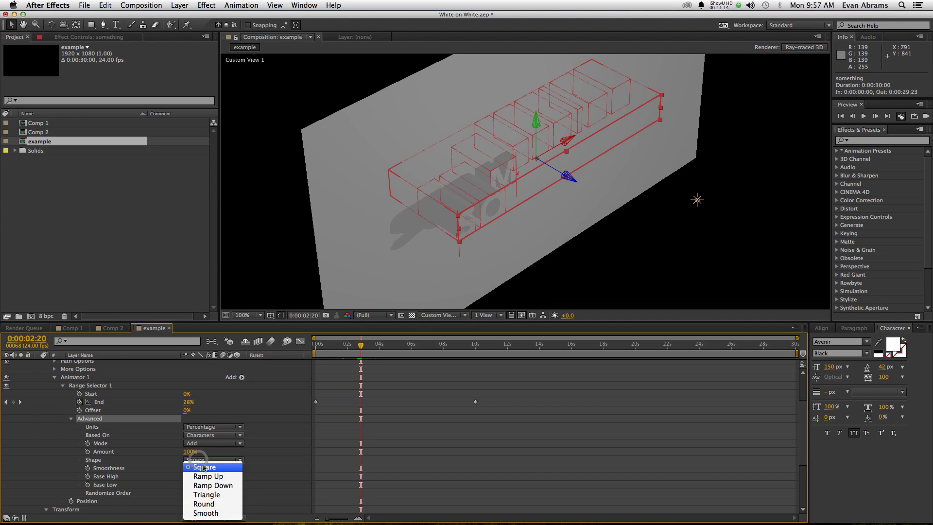
left_click(208, 476)
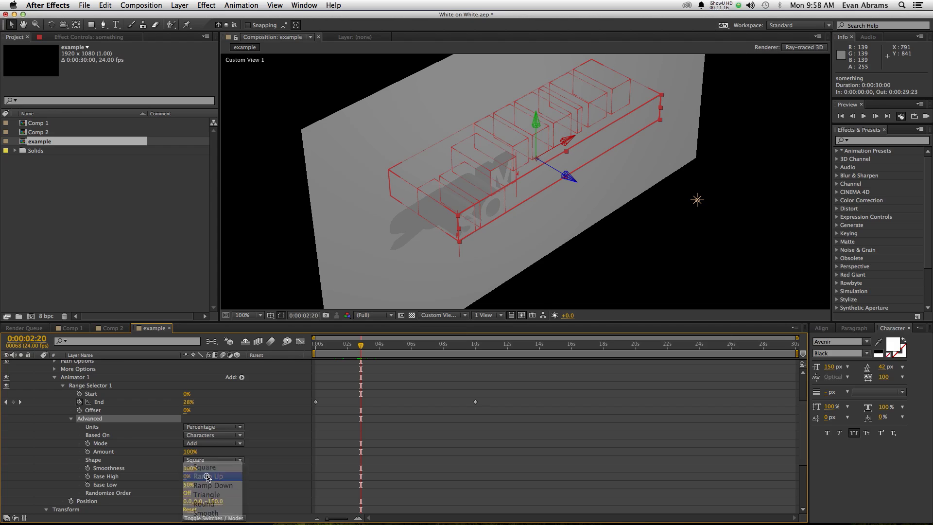
left_click(217, 460)
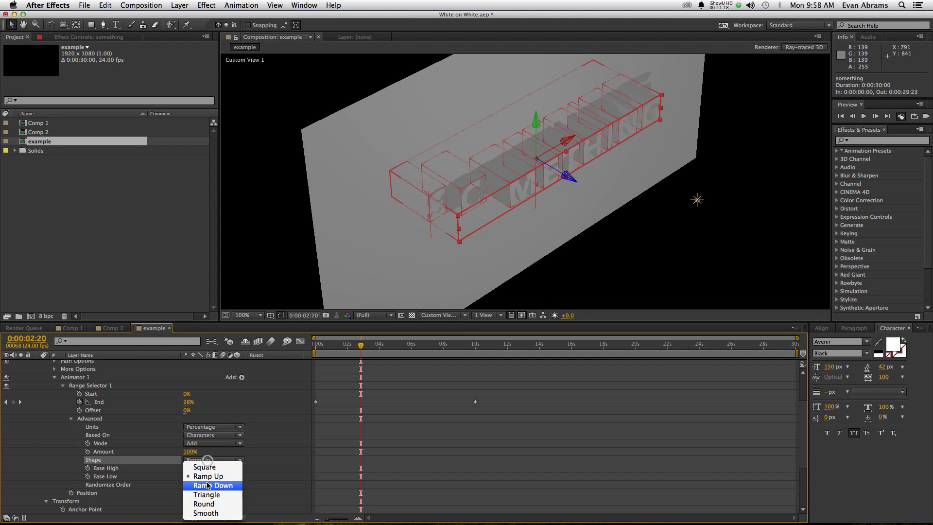
left_click(213, 481)
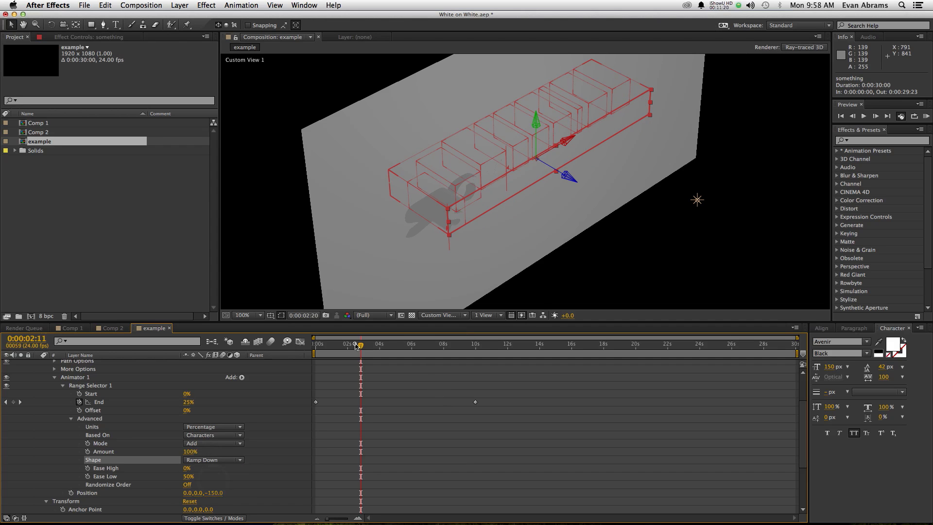
Check the reveal at 7 seconds and preview the build-on from the start.
left_click_drag(358, 343, 494, 346)
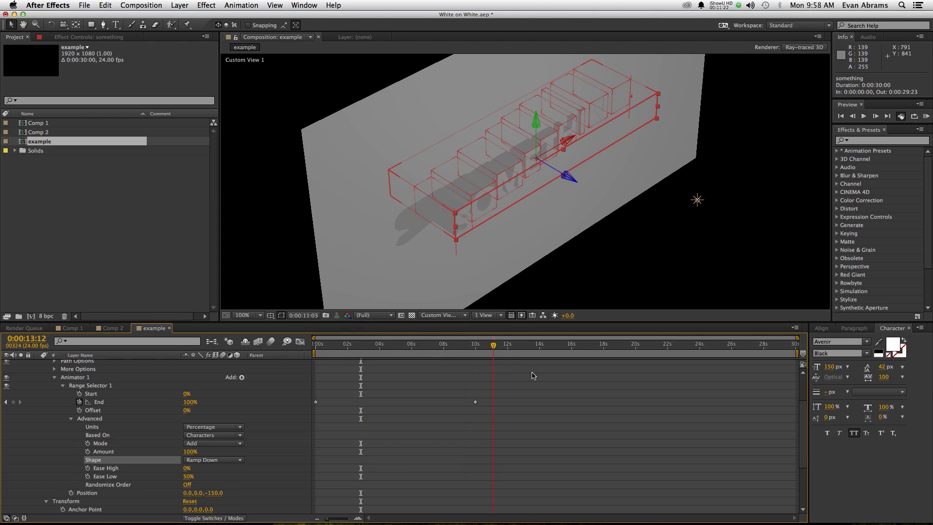
key("Home")
key("space")
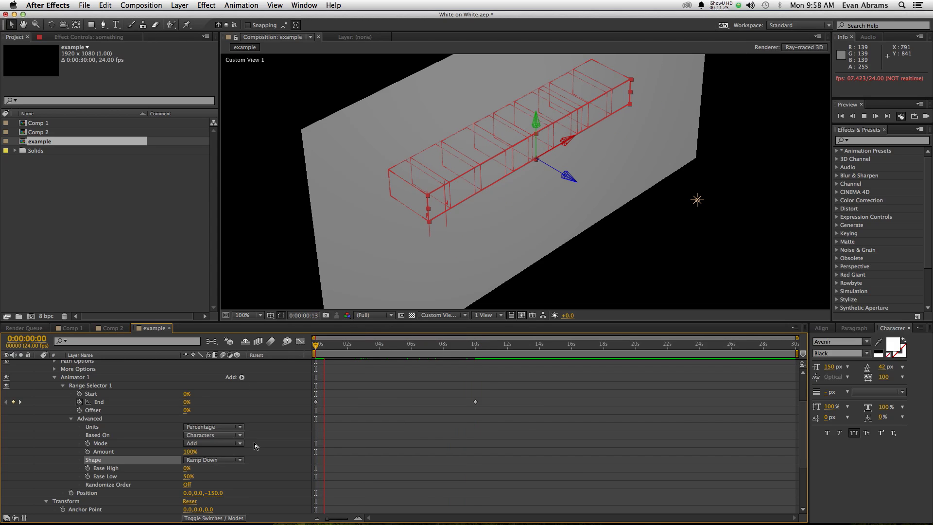
left_click(216, 460)
Set the range Shape to Square, collapse Animator 1 and select the something layer.
left_click(217, 466)
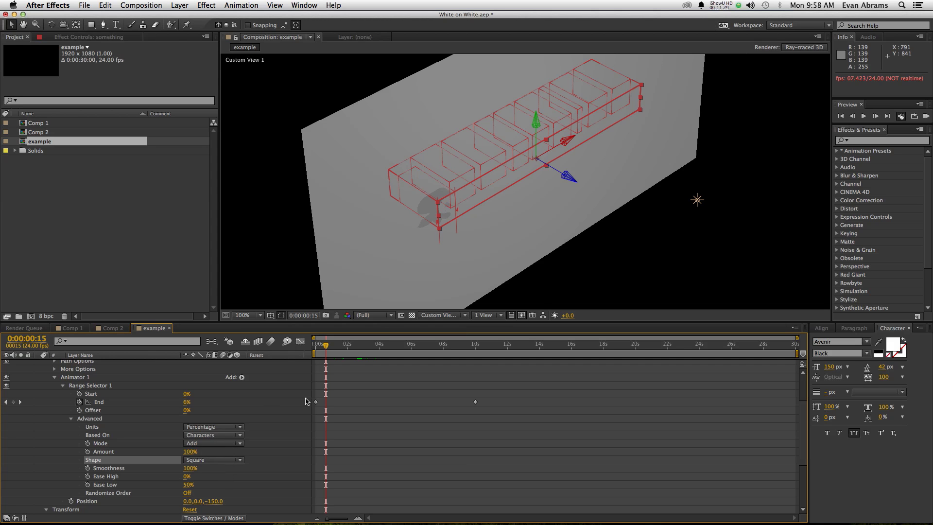
scroll(316, 389, "up", 5)
left_click(326, 373)
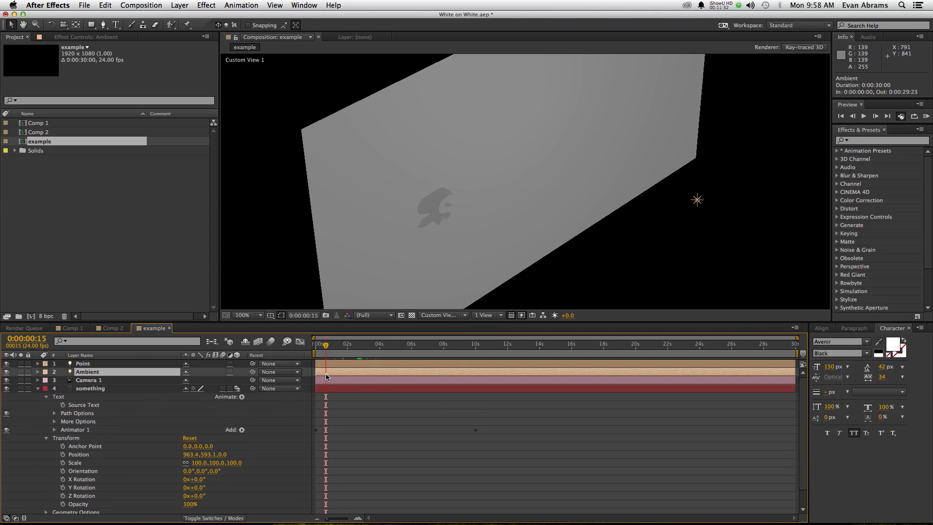
left_click(327, 388)
View the scene at about 5 seconds through the Active Camera.
left_click(343, 344)
left_click_drag(373, 344, 400, 346)
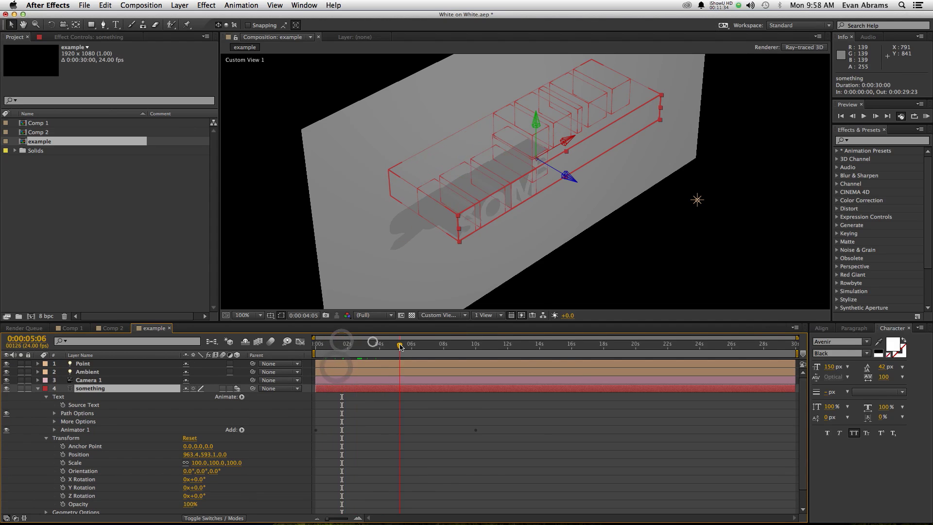
left_click(454, 316)
left_click(450, 324)
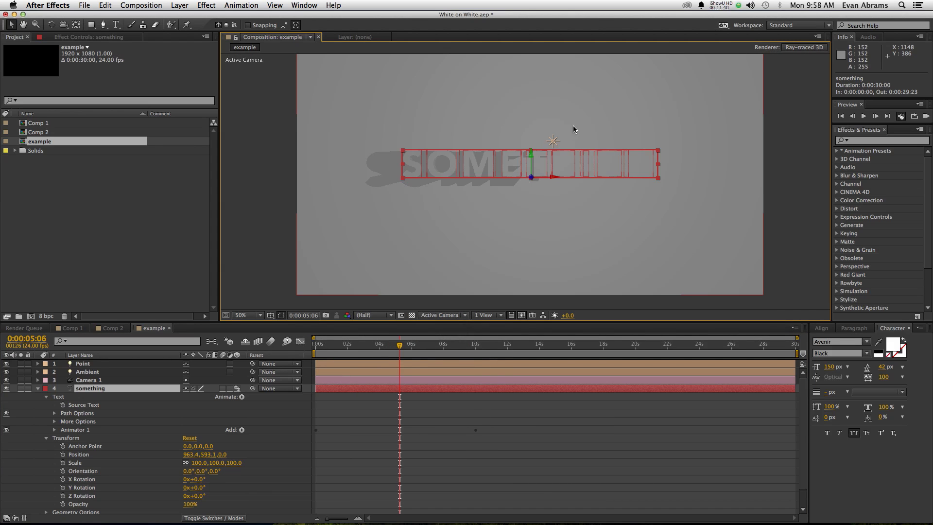
Raise the Point light higher above the something text.
left_click(553, 142)
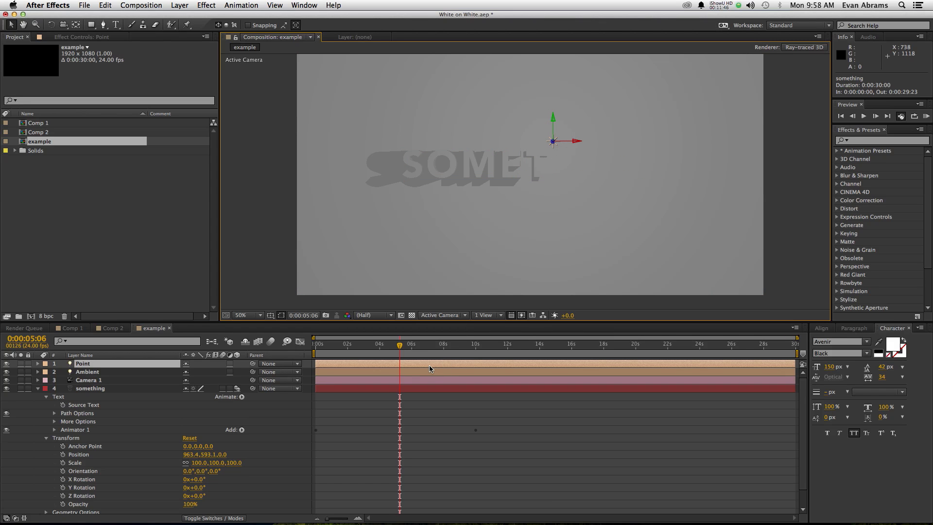
key("p")
key("comma")
key("comma")
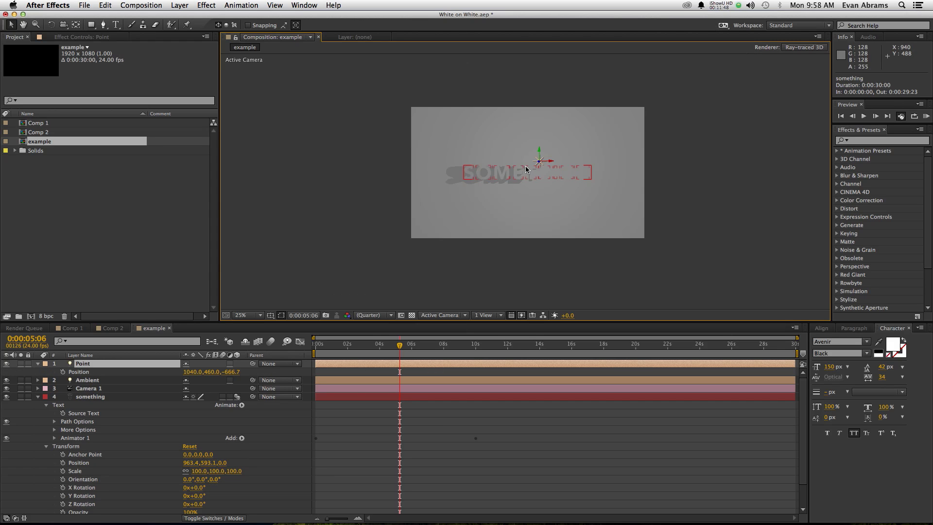
mouse_move(541, 151)
left_mouse_down()
mouse_move(540, 96)
mouse_move(552, 101)
left_mouse_up()
left_click(555, 99)
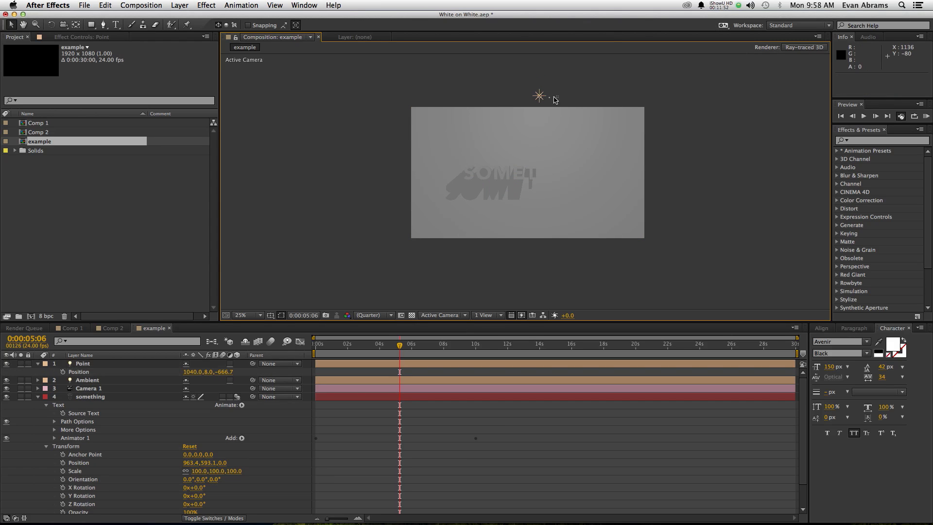
left_click(539, 96)
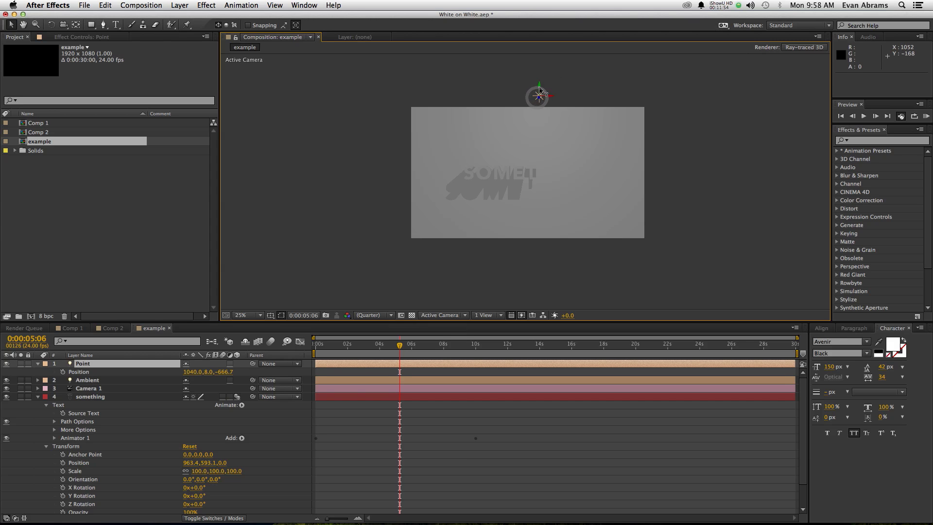
left_click_drag(537, 94, 538, 85)
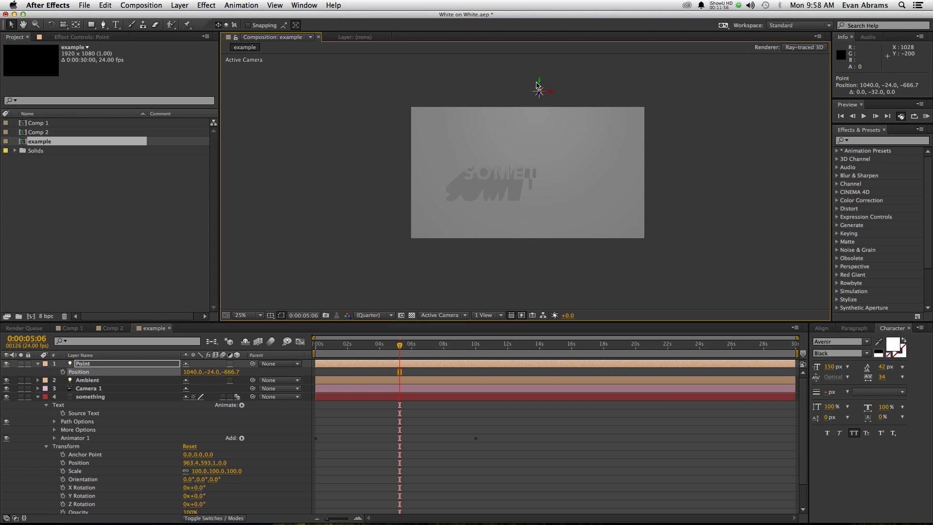
Duplicate the light as Point 2 and move it far to the upper left.
key("super+d")
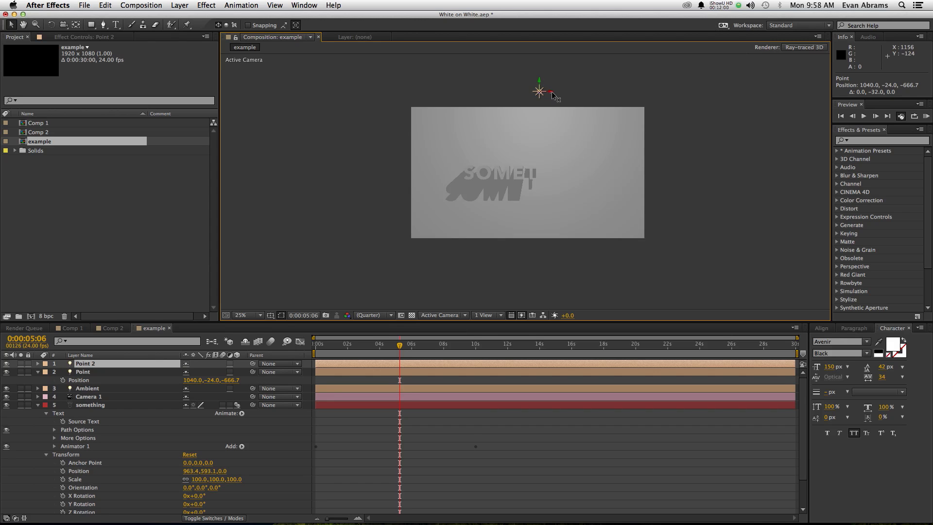
left_click_drag(553, 93, 408, 94)
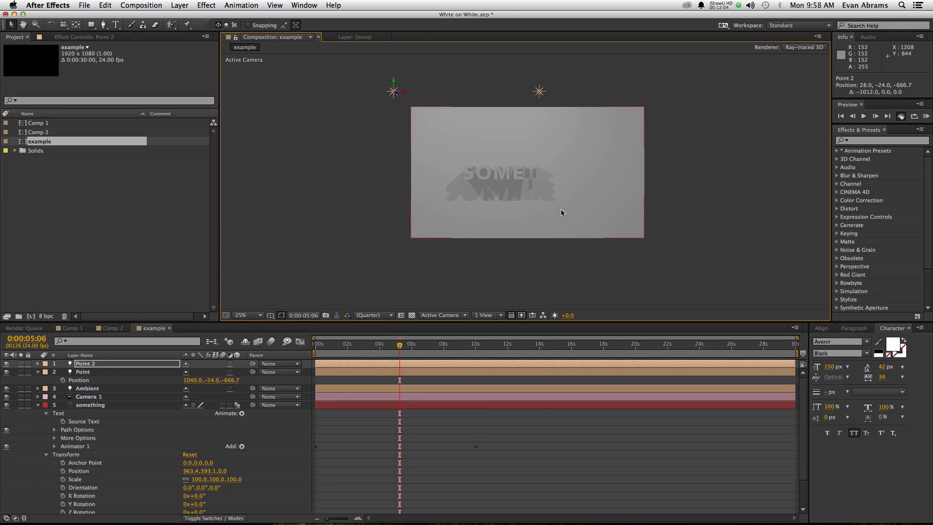
left_click_drag(395, 88, 393, 71)
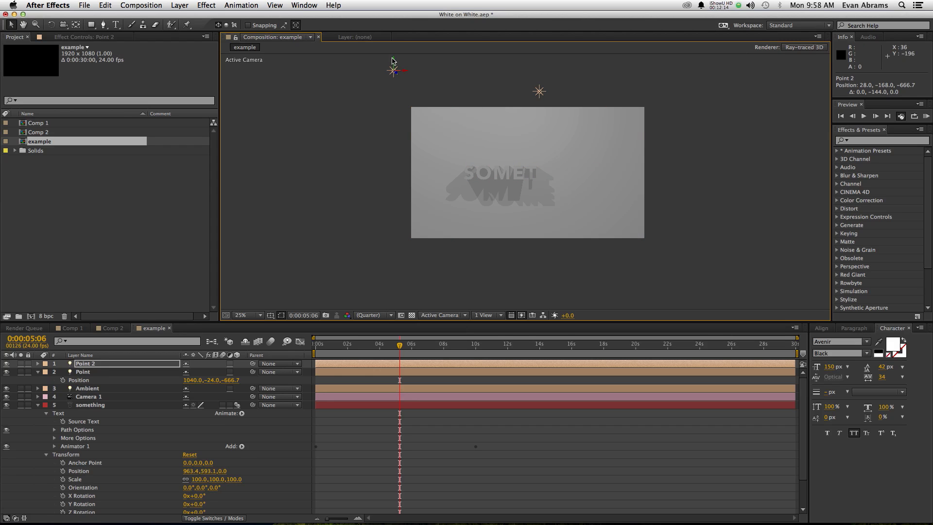
Duplicate the second light into Point 3 and Point 4, placing one lower and one higher.
key("super+d")
left_click_drag(392, 66, 329, 122)
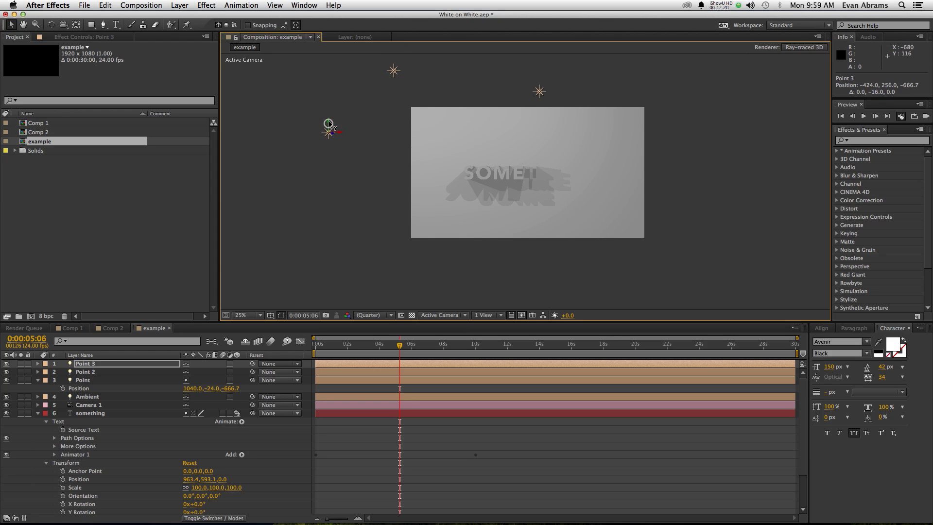
key("ctrl+d")
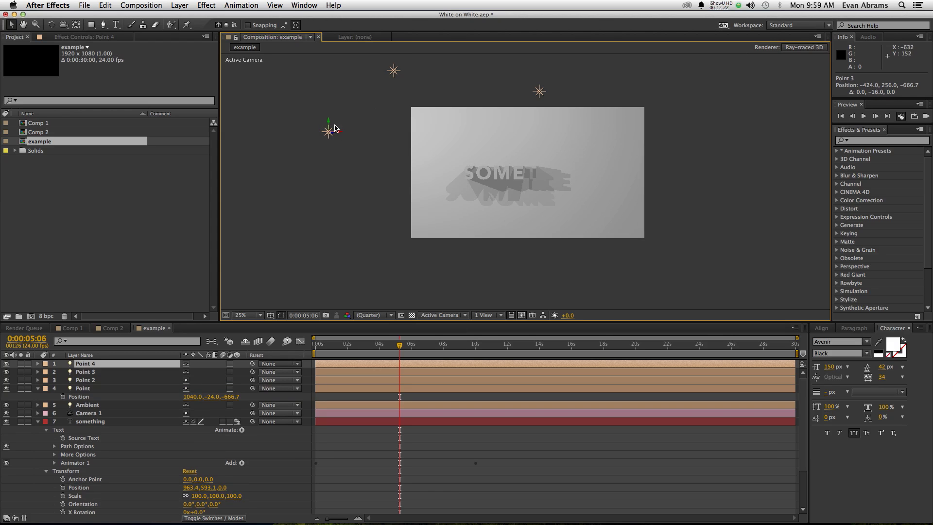
left_click_drag(328, 124, 450, 74)
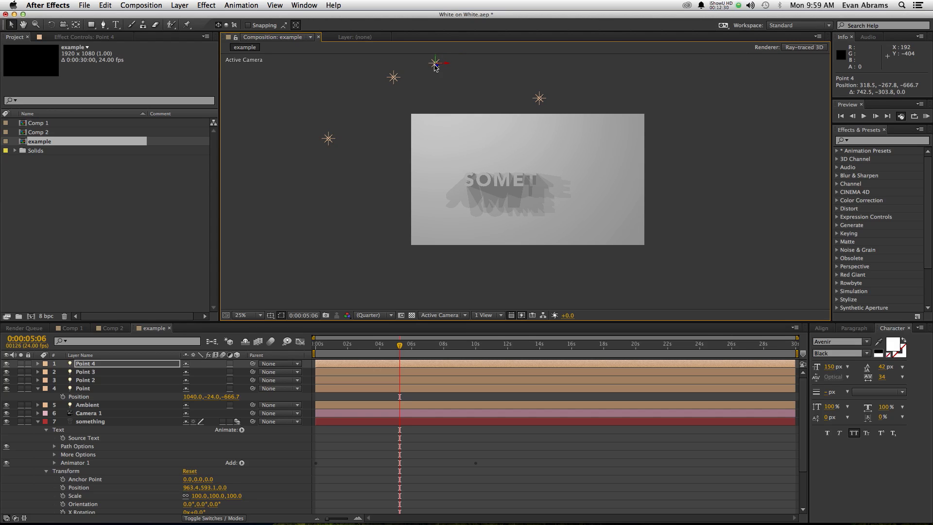
Add Point 5 below the comp at 1754.5, 1564.3, -666.7, and shift Point 2 down-left.
key("super+d")
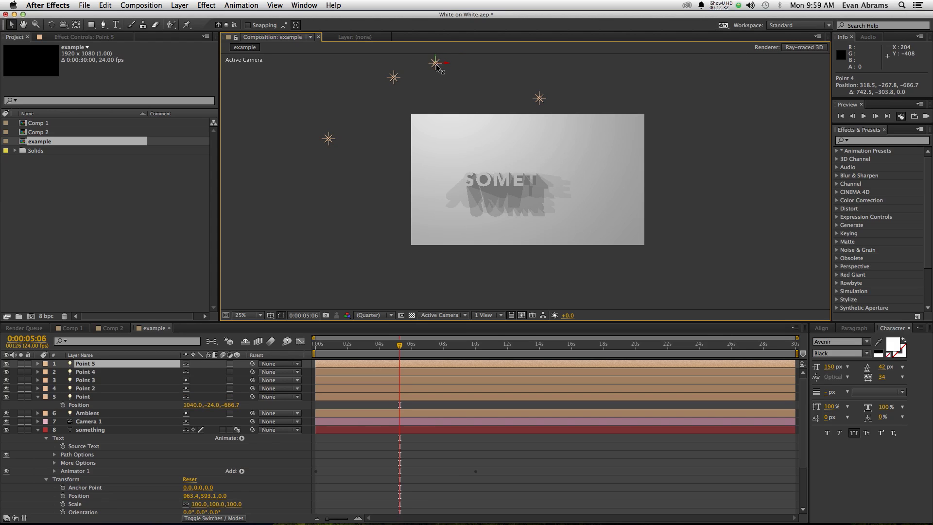
left_click_drag(436, 65, 646, 296)
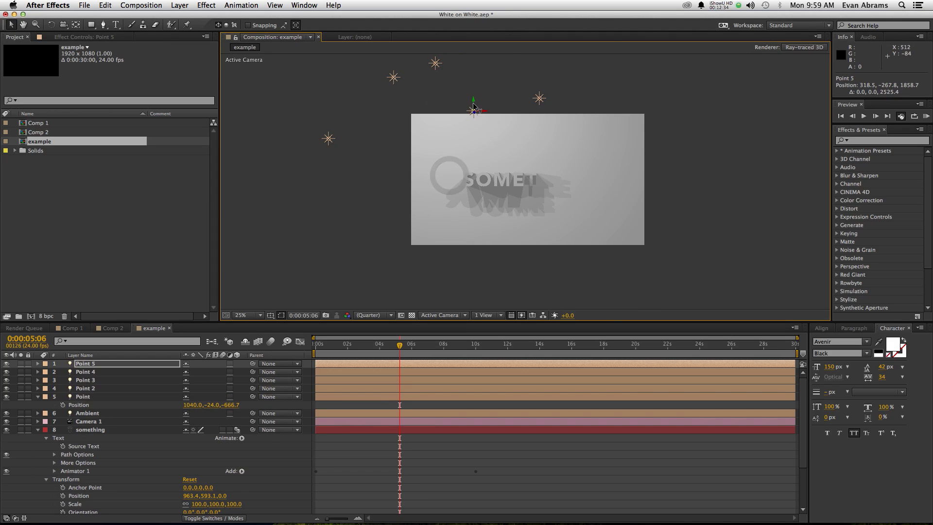
key("super+z")
left_click_drag(436, 61, 650, 306)
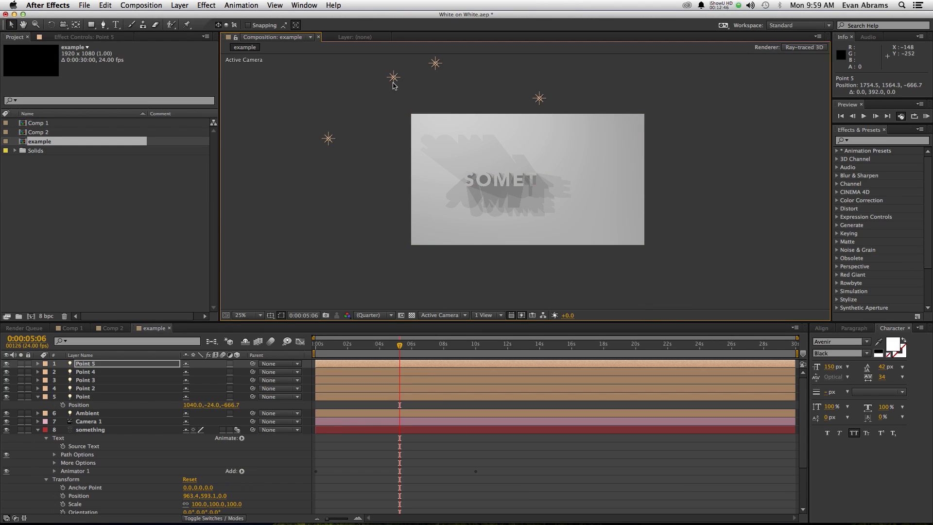
left_click_drag(394, 86, 376, 92)
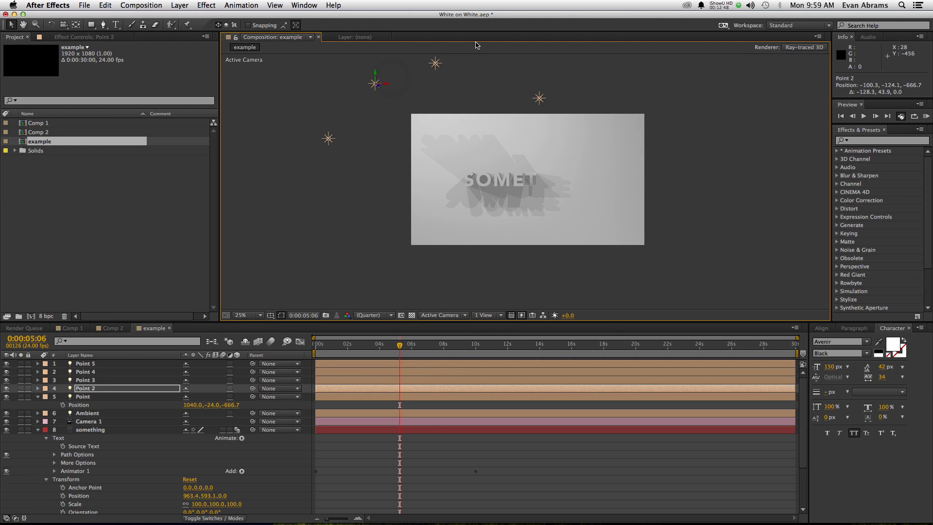
Nudge Point 4 up-left and raise the original Point light slightly.
left_click_drag(441, 64, 438, 61)
left_click_drag(541, 102, 545, 85)
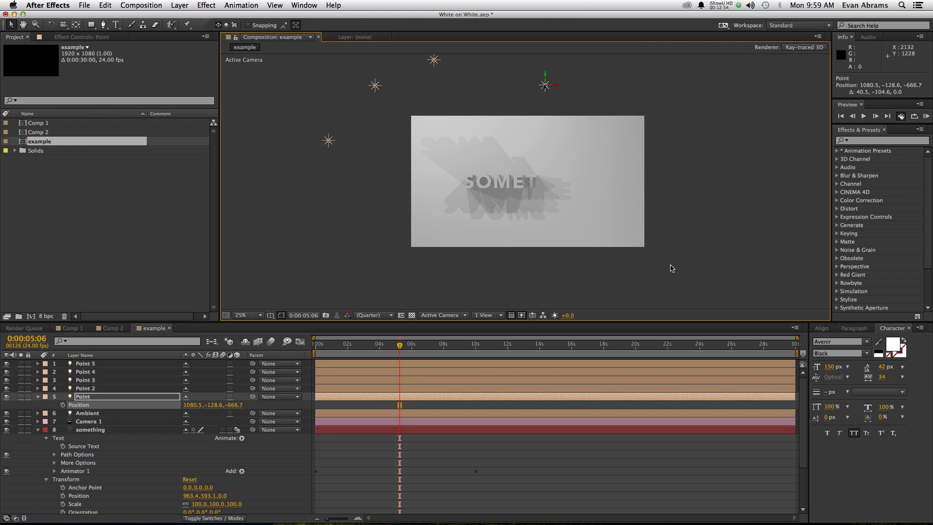
left_click_drag(671, 268, 601, 165)
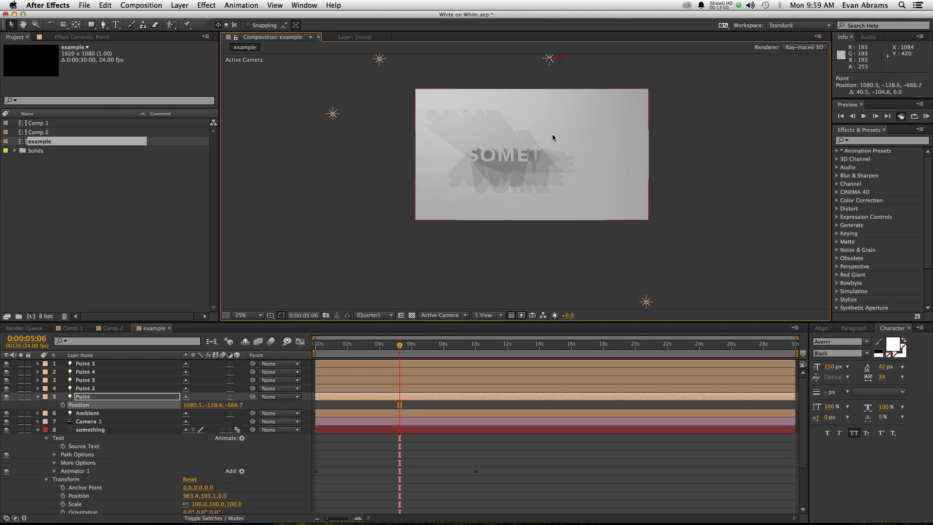
Duplicate the Point light into Point 6, moving it far right and toward the camera.
key("ctrl+d")
scroll(549, 121, "up", 3)
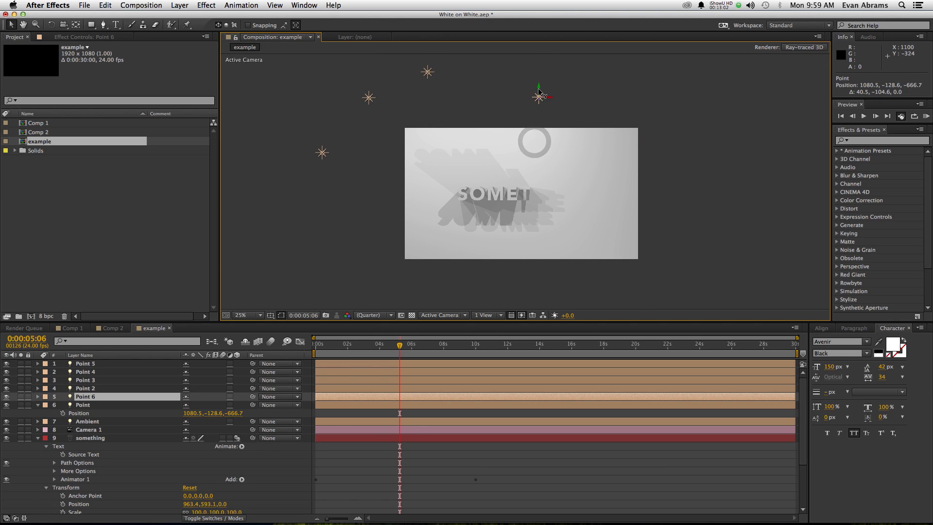
left_click_drag(550, 99, 695, 119)
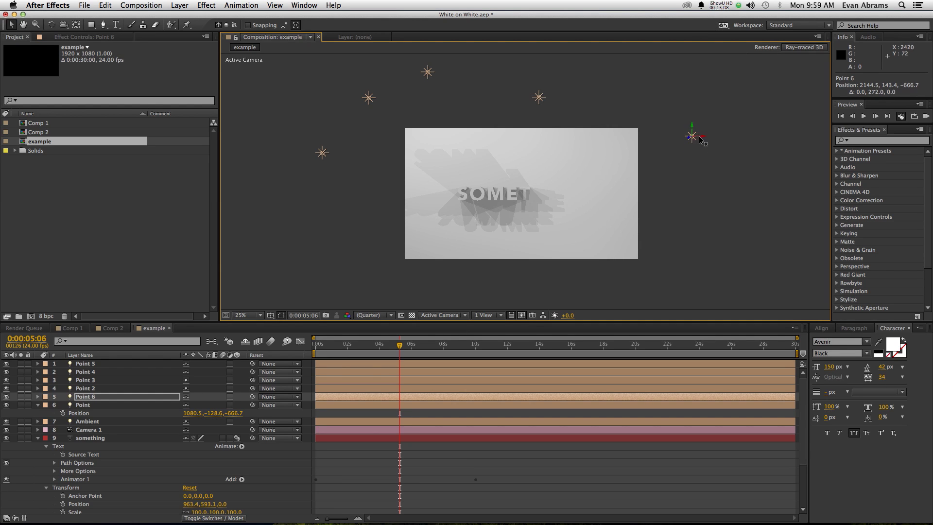
left_click_drag(702, 137, 640, 204)
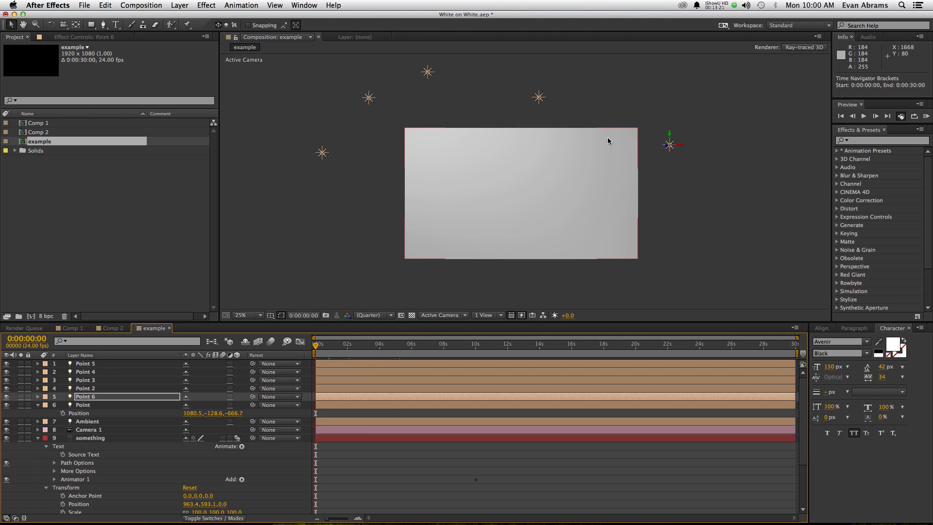
Check the viewer at 50% then 25%, and collapse the Point and something layers' properties.
key("period")
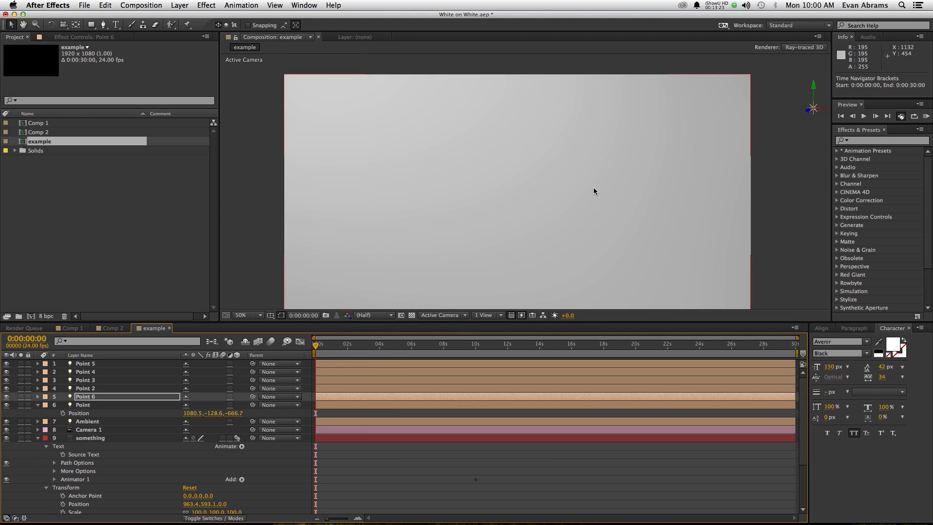
key("comma")
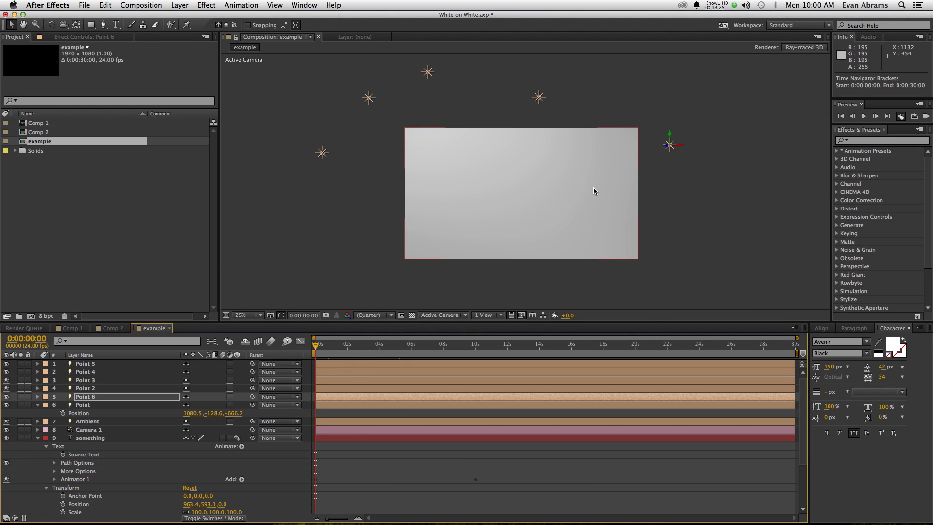
left_click(85, 421)
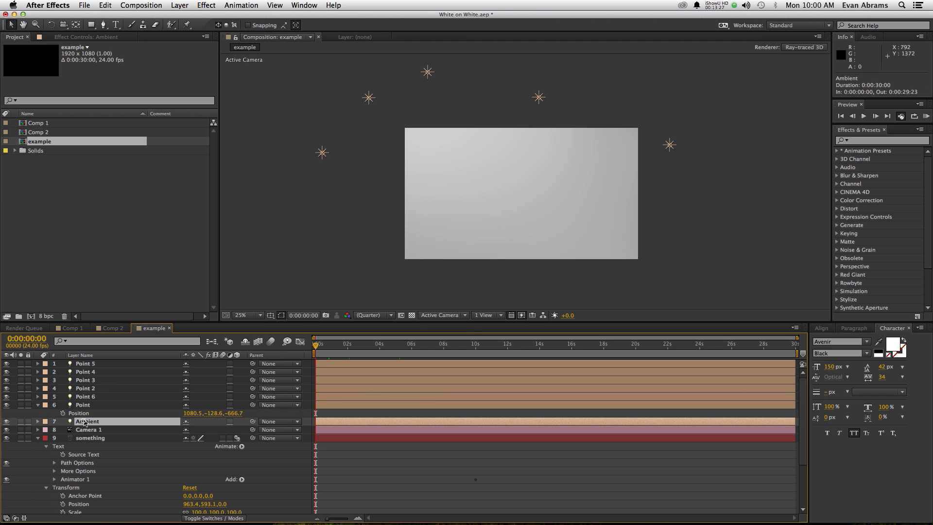
left_click(37, 405)
left_click(38, 429)
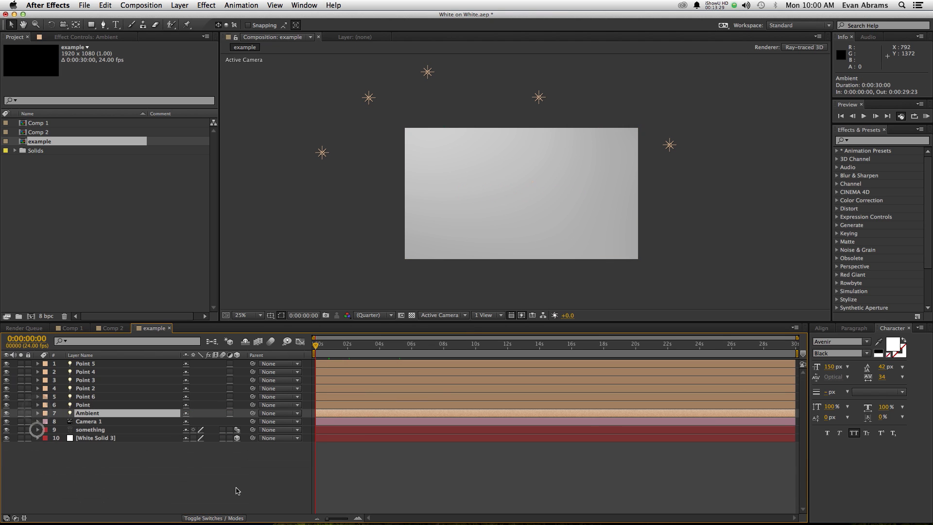
Preview the example comp from the start and set the current time to 0:00:01:12.
left_click(255, 504)
key("space")
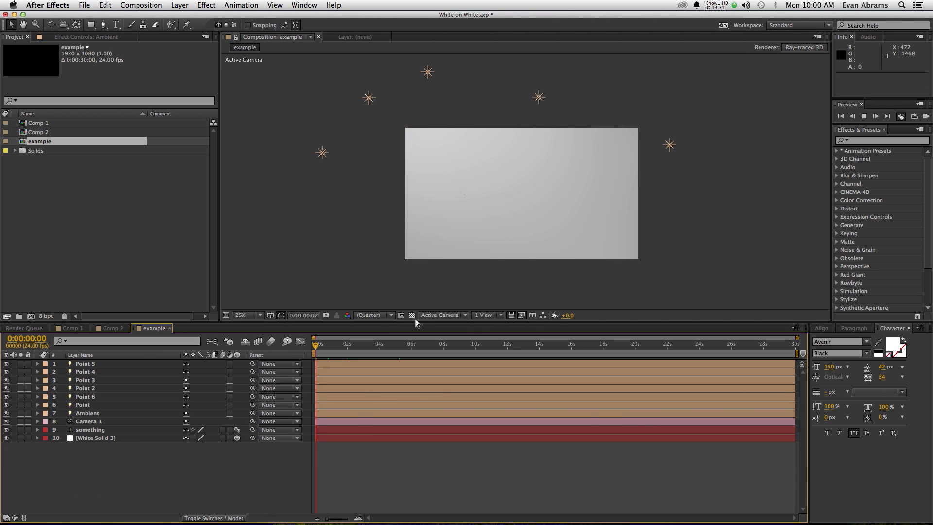
key("space")
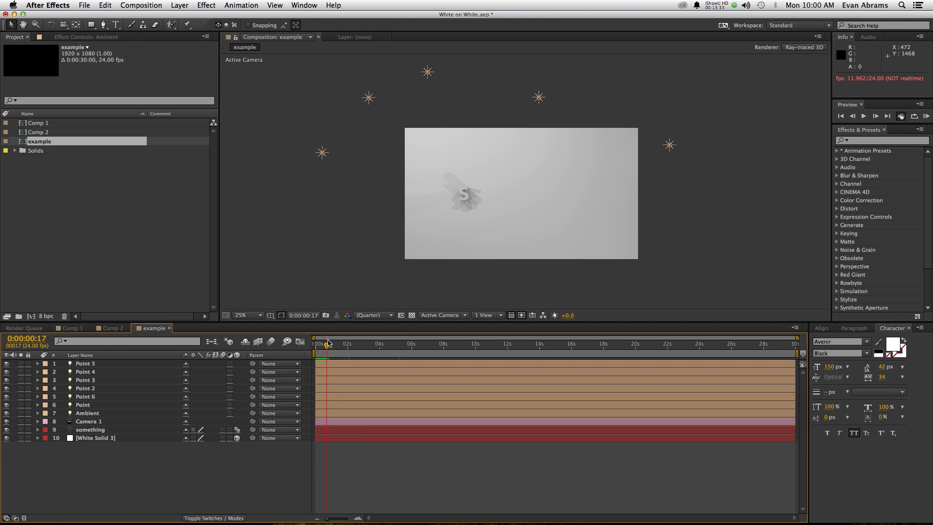
left_click_drag(328, 342, 339, 343)
Add a new adjustment layer and apply the Curves effect to it, found by searching 'curve'.
right_click(180, 464)
mouse_move(223, 463)
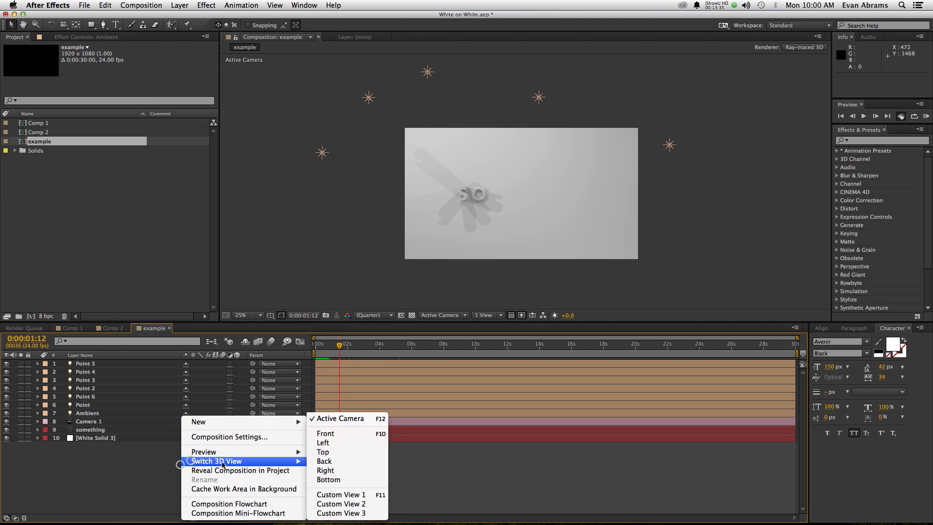
mouse_move(229, 421)
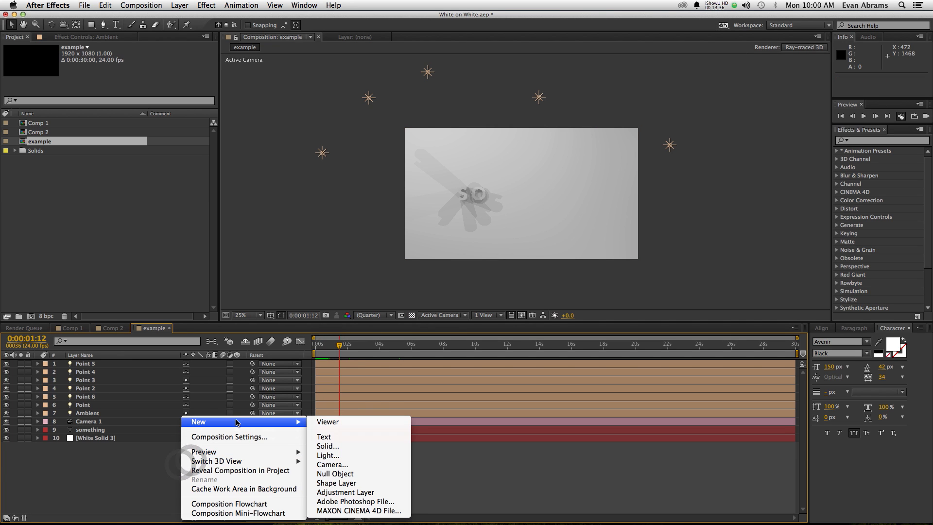
left_click(340, 491)
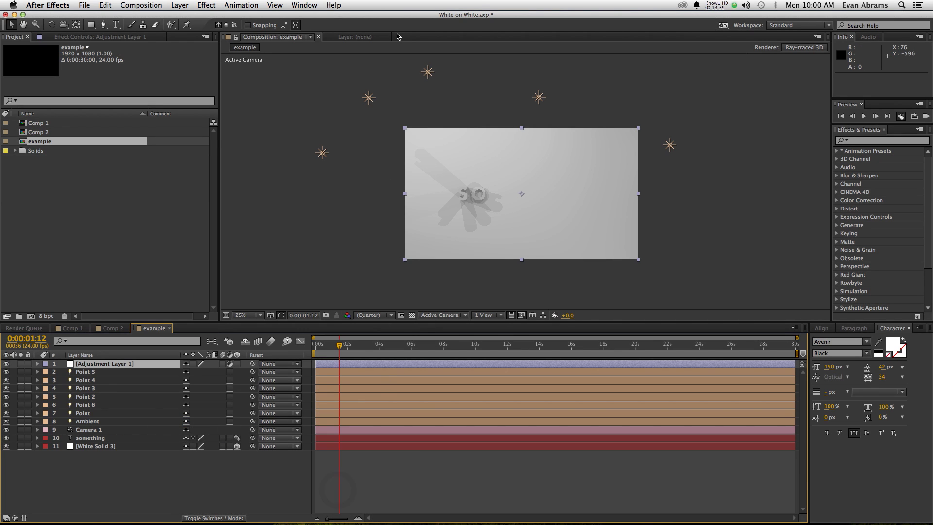
left_click(906, 140)
type("curve")
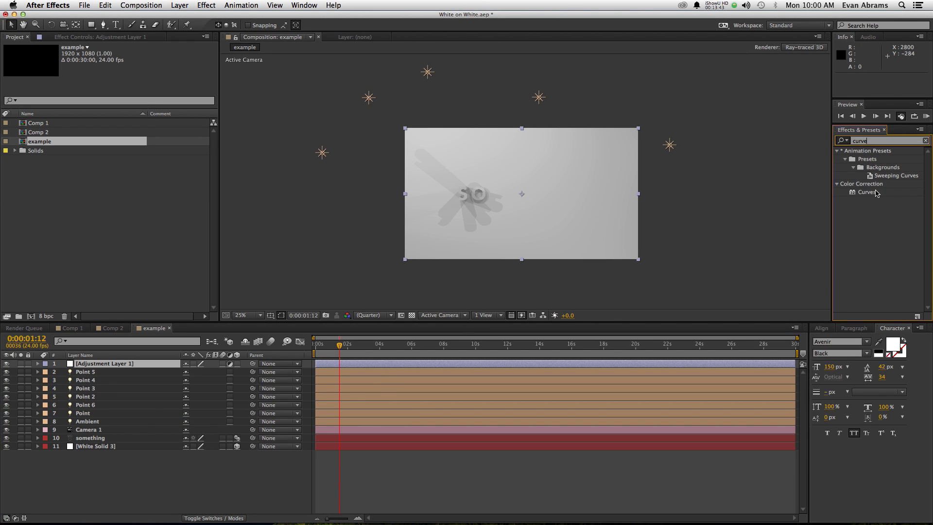
double_click(867, 192)
Bow the Curves graph upward with added points to lighten the white plane and shadows.
left_click(90, 104)
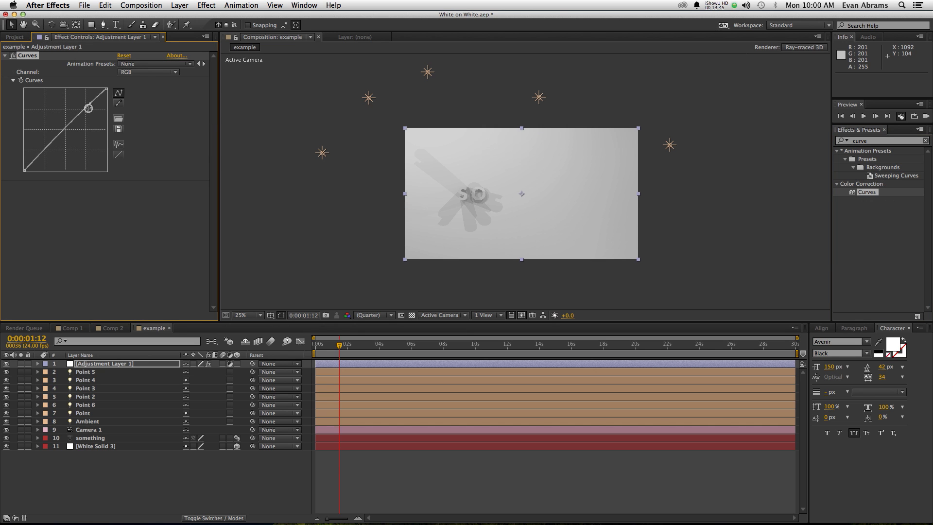
mouse_move(44, 151)
left_mouse_down()
mouse_move(57, 161)
mouse_move(41, 151)
left_mouse_up()
left_click(63, 128)
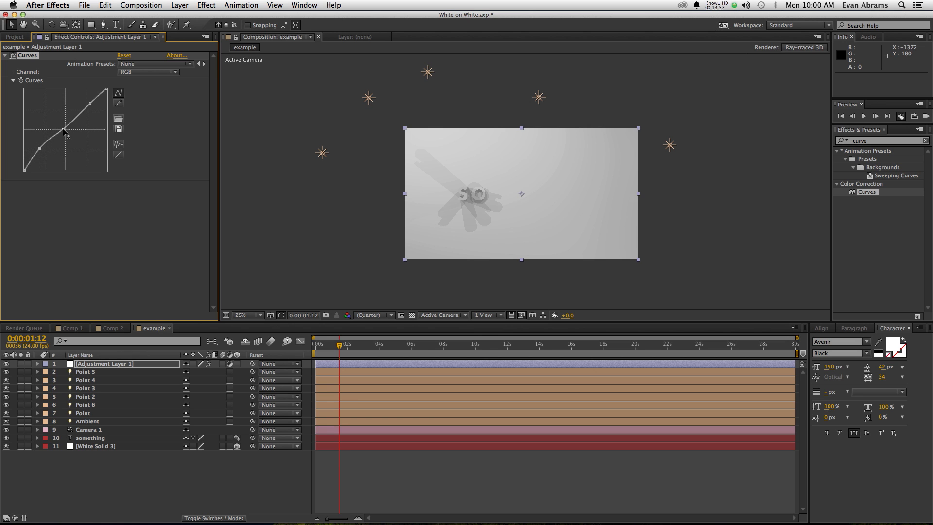
left_click_drag(63, 130, 61, 126)
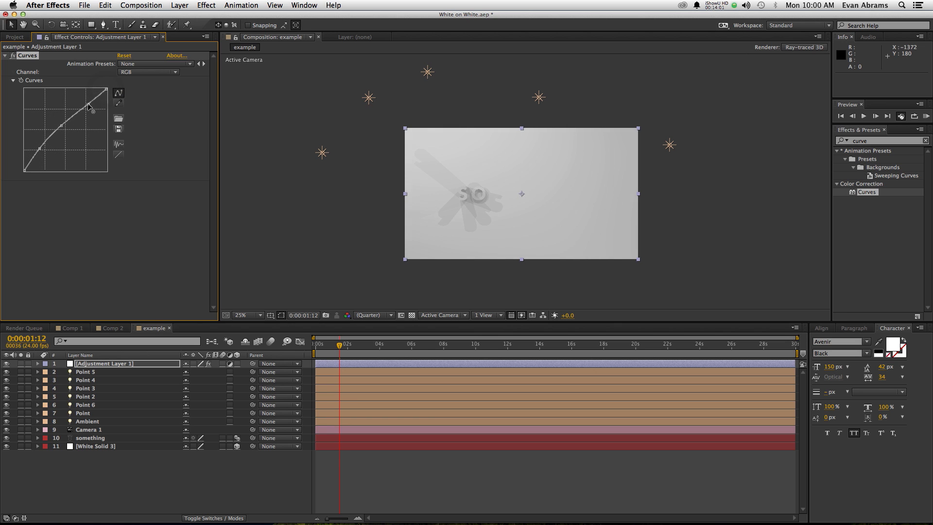
left_click_drag(89, 106, 88, 104)
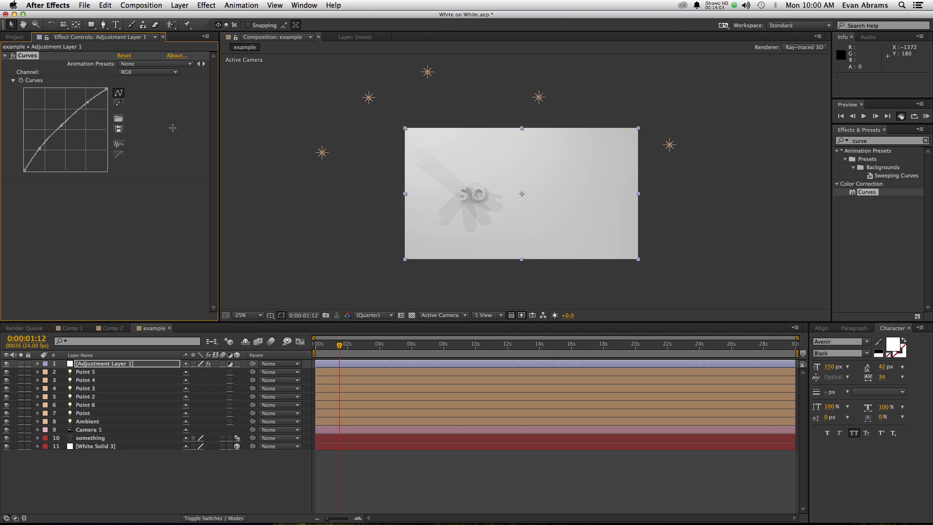
left_click(213, 468)
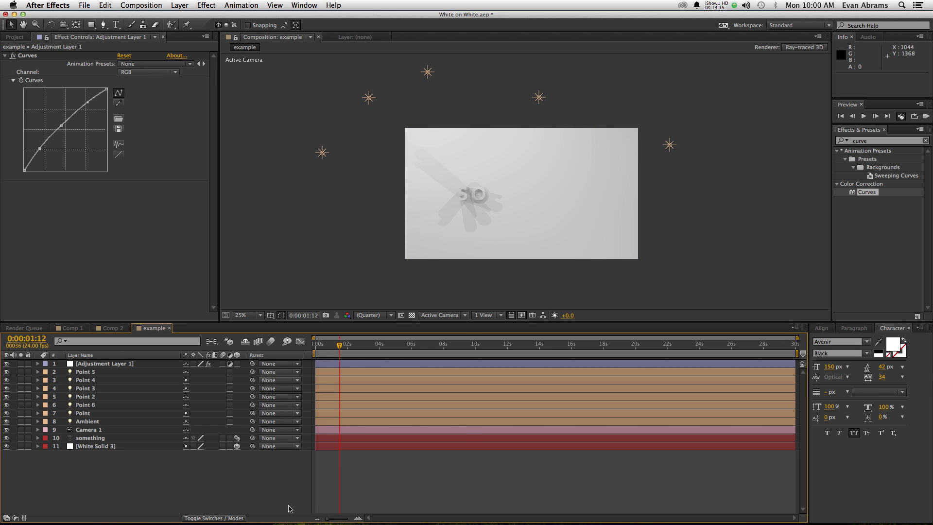
Scrub ahead to 0:00:03:01, where the text reads SOME.
left_click(249, 506)
left_click_drag(342, 344, 375, 346)
left_click_drag(347, 346, 364, 346)
scroll(511, 184, "up", 2)
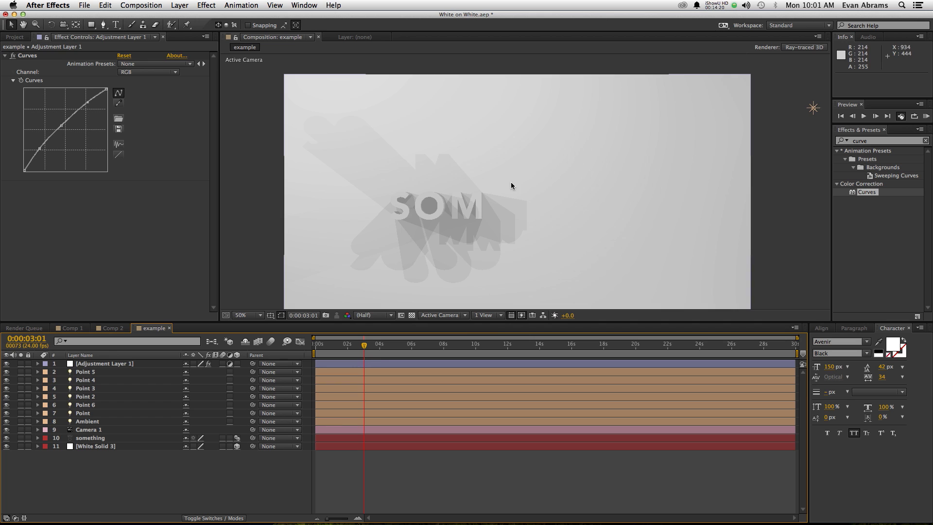
Set the ray-traced renderer's Ray-tracing Quality to 10.
left_click(814, 47)
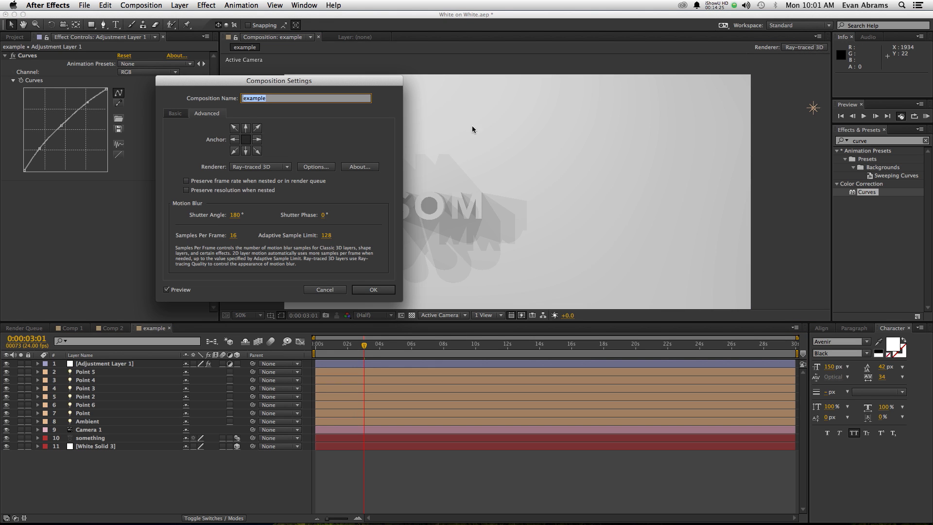
left_click(334, 166)
left_click_drag(362, 83, 234, 76)
left_click(731, 129)
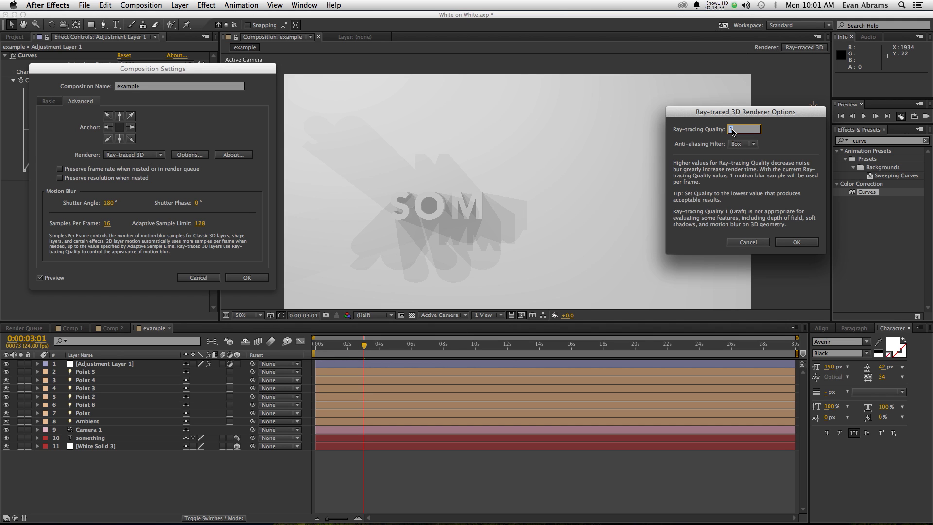
type("10")
key("Return")
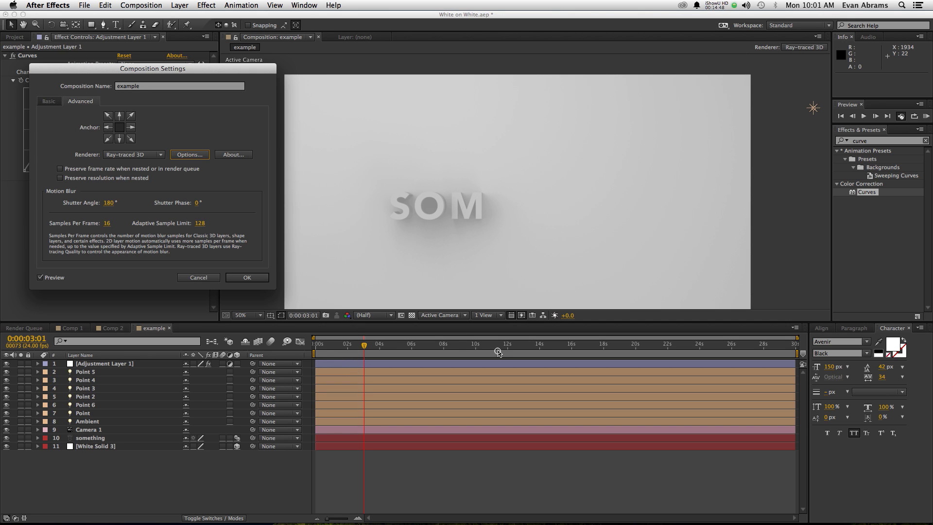
Revise the Ray-tracing Quality to 2 and apply the composition settings.
left_click(192, 155)
double_click(734, 129)
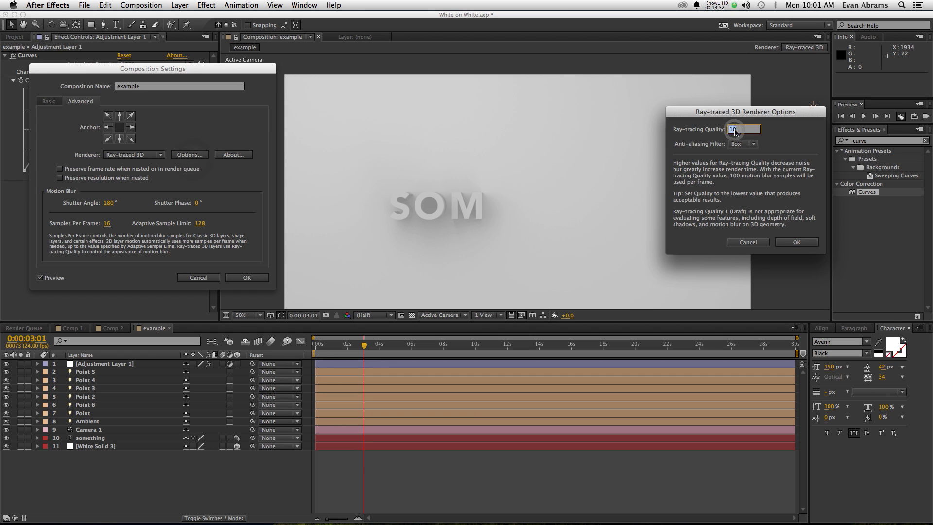
type("2")
key("Return")
left_click(242, 276)
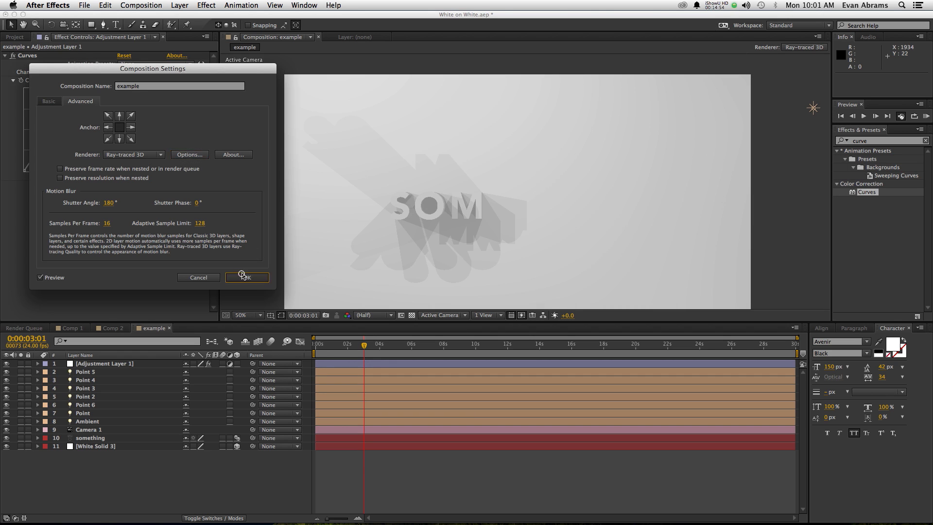
Turn the adjustment layer's effects back on and scrub ahead to check the text's shading.
key("comma")
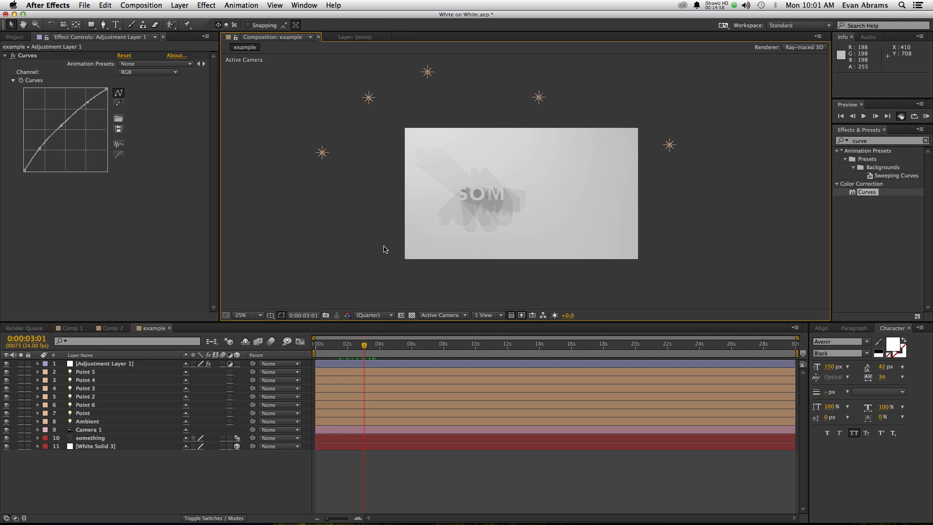
left_click(364, 462)
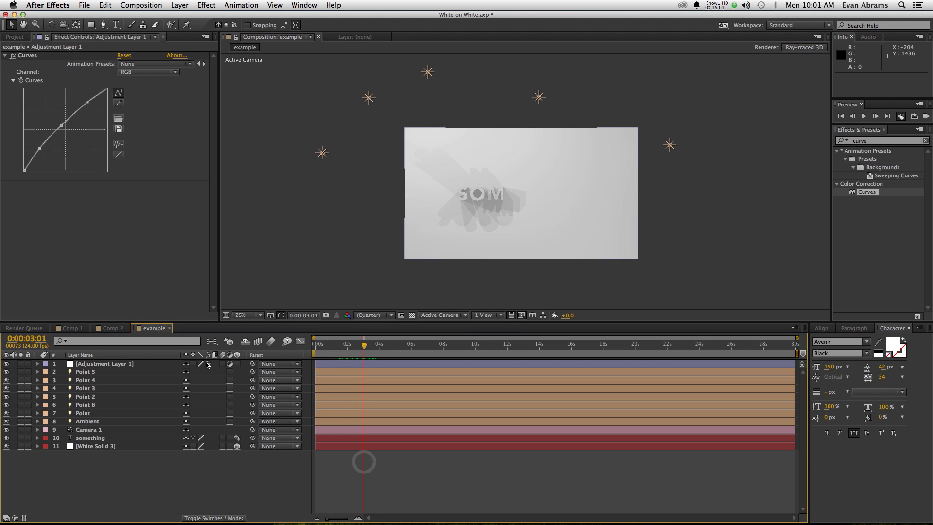
left_click(208, 364)
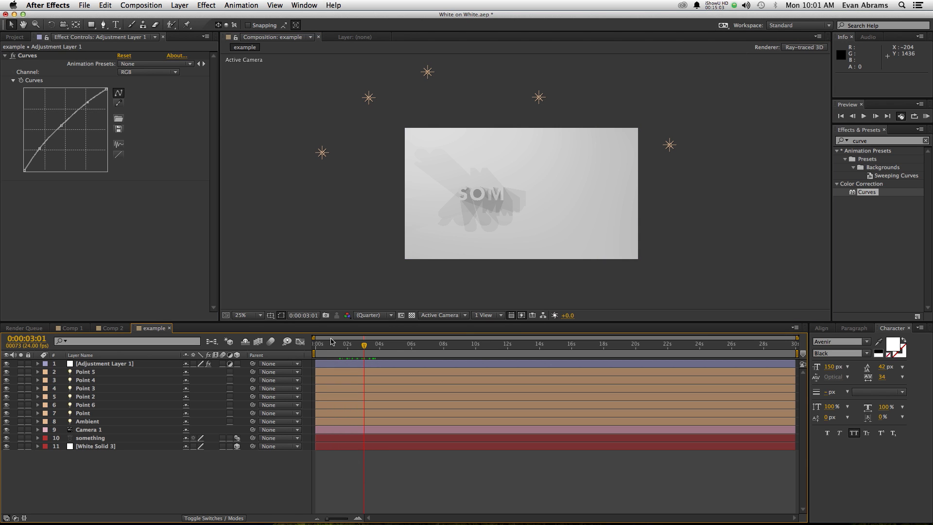
left_click_drag(331, 345, 399, 350)
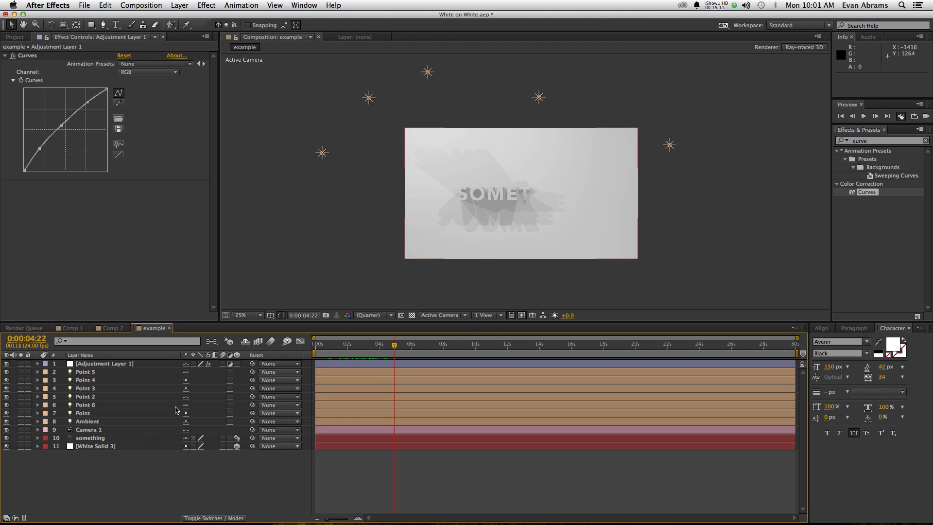
In Comp 1, select Shape Layer 1 and reveal its geometry and material options.
left_click(83, 329)
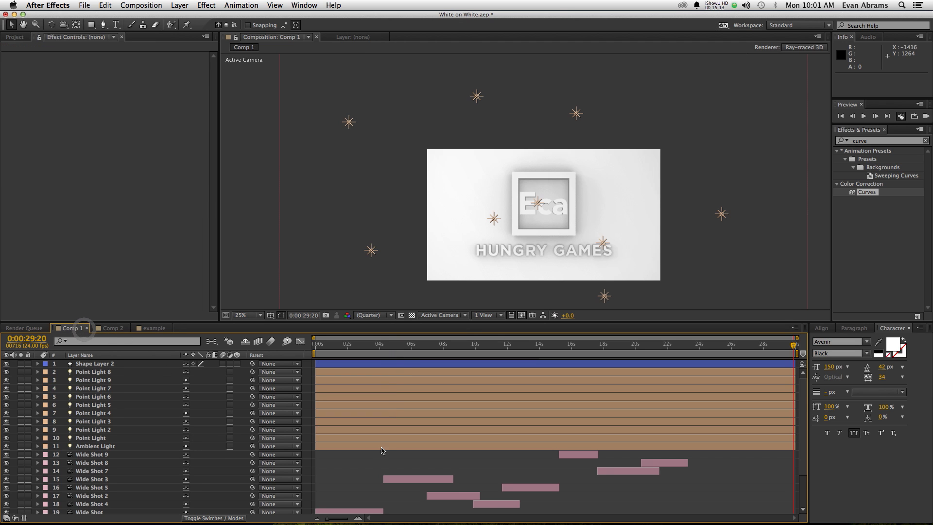
scroll(381, 447, "down", 3)
left_click(364, 485)
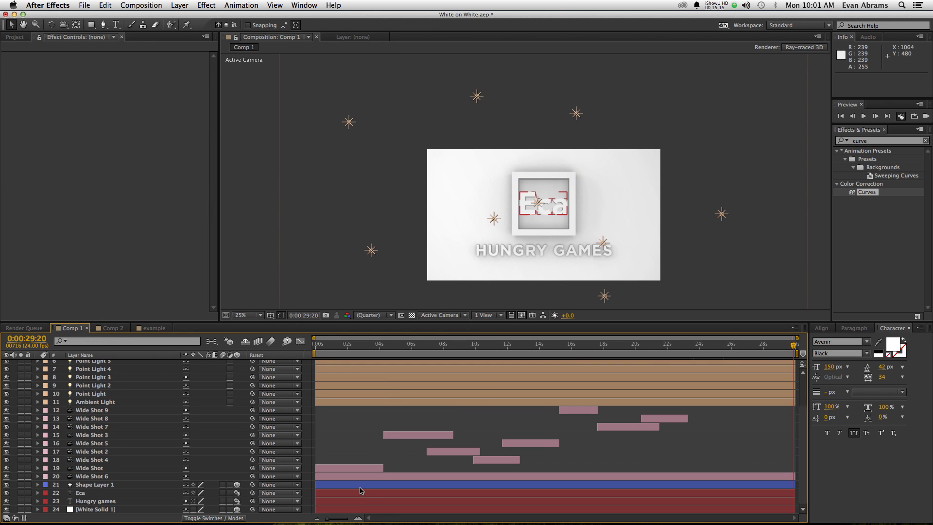
left_click(361, 486)
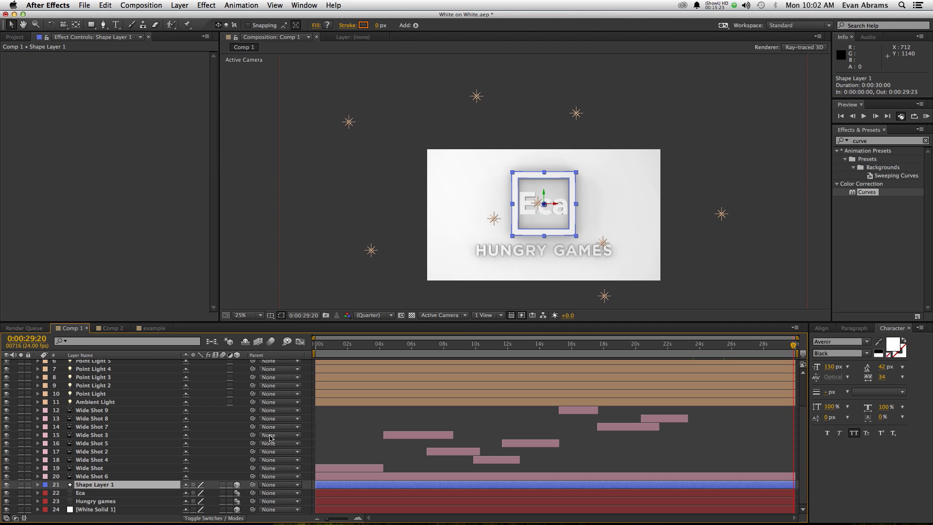
key("a")
key("a")
scroll(243, 452, "down", 3)
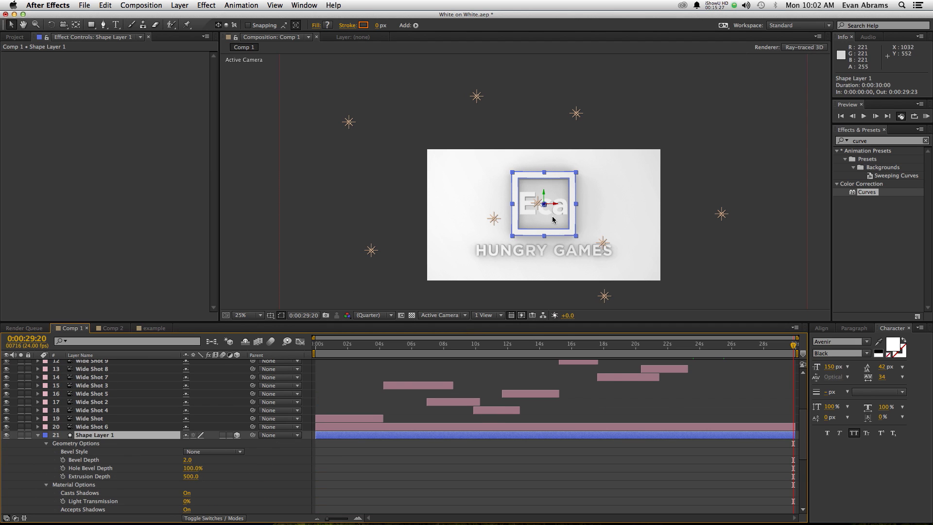
Back in the example comp, move the current time to 0:00:06:08.
left_click(152, 329)
left_click(430, 456)
left_click_drag(406, 353, 446, 340)
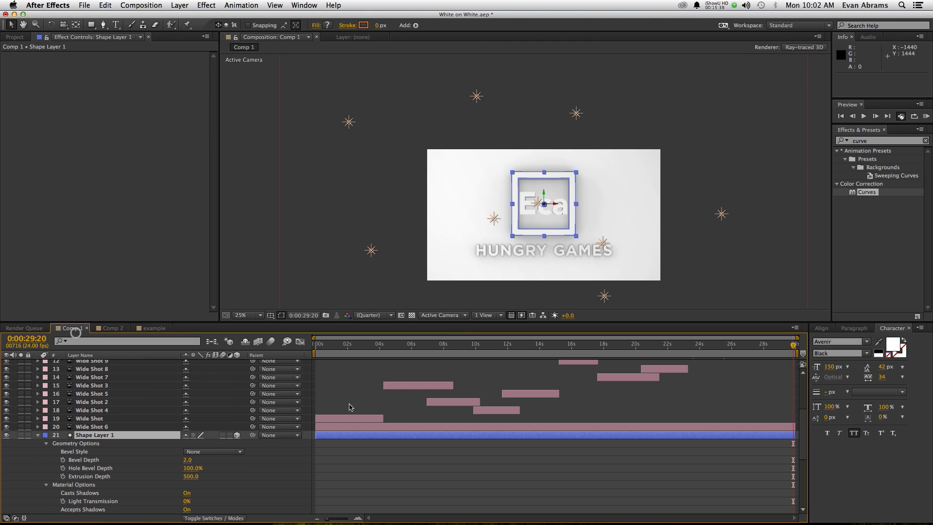
scroll(351, 409, "up", 2)
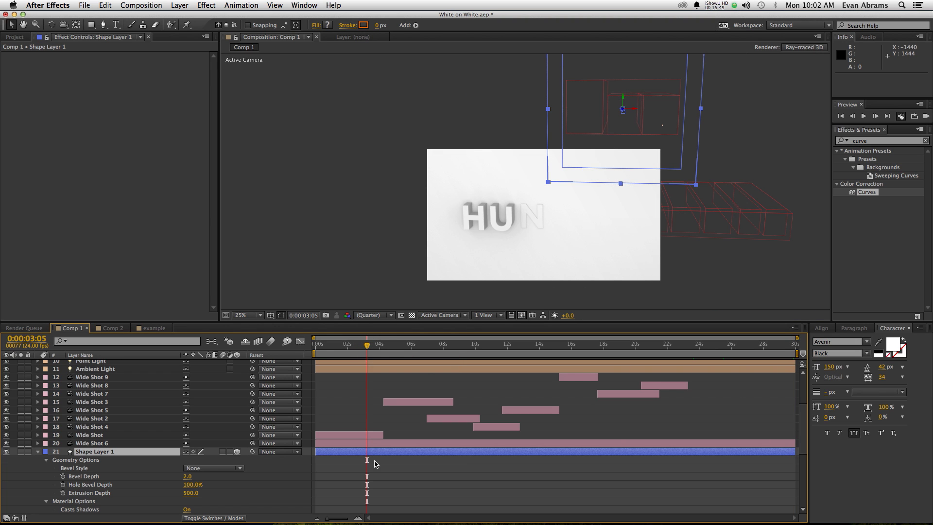
Inspect the Wide Shot 6 and Wide Shot 3 camera layers around 0:00:05:08.
left_click(365, 443)
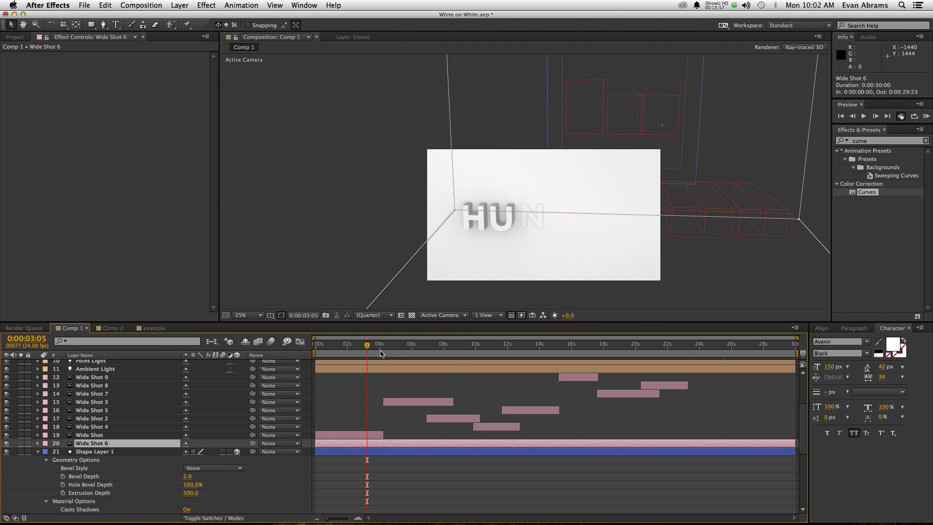
left_click(401, 346)
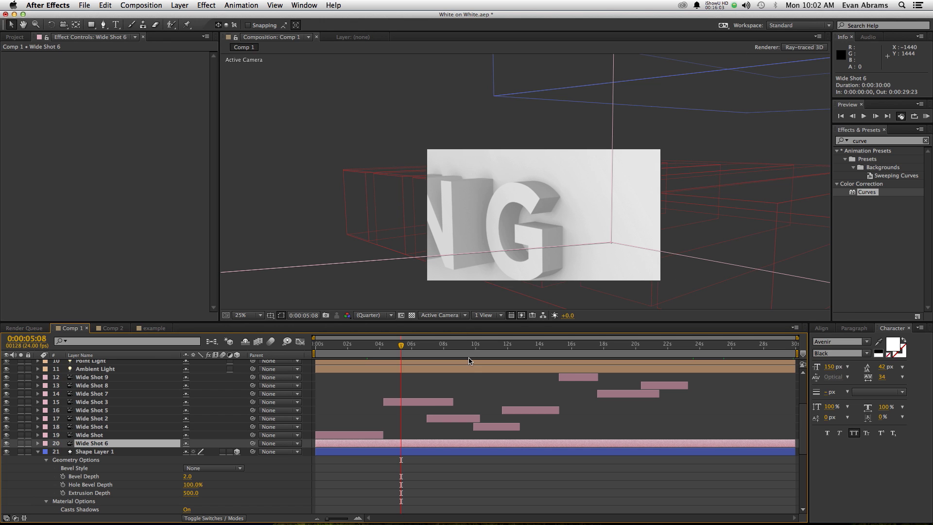
left_click(435, 412)
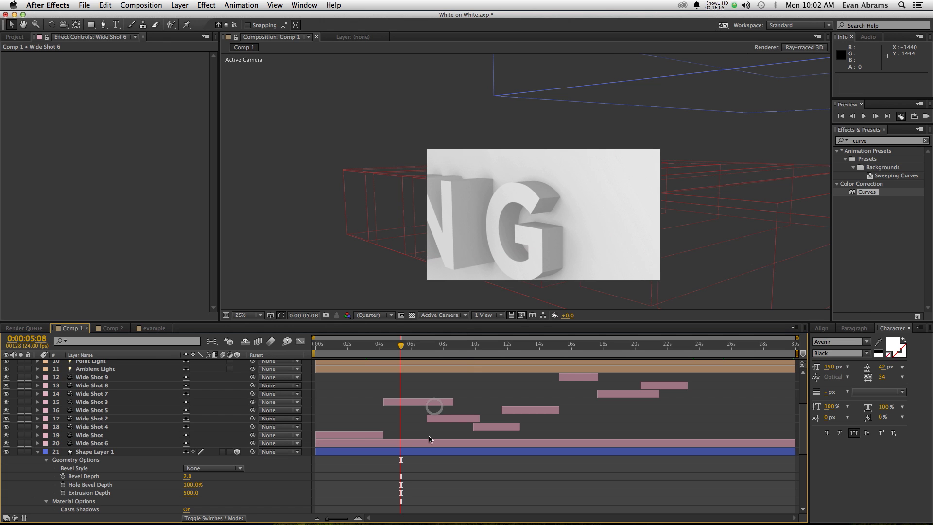
left_click(427, 402)
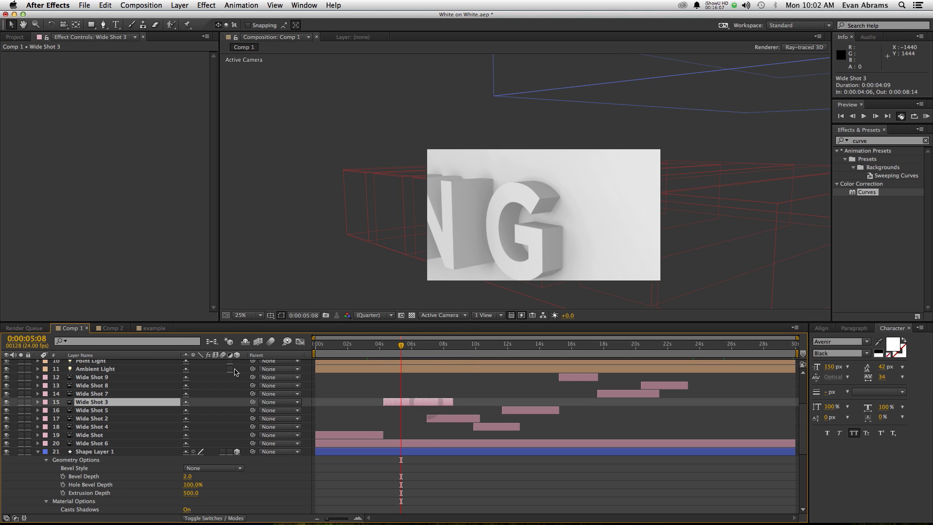
left_click(160, 328)
Keyframe Camera 1's Position dollied in at 0s and pulled back at the last frame.
left_click(422, 430)
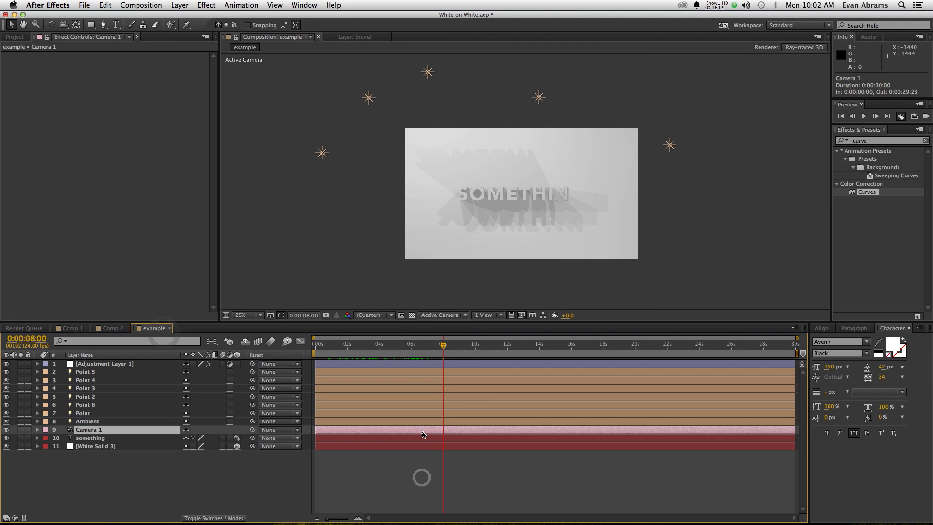
key("p")
left_click_drag(342, 344, 316, 343)
key("c")
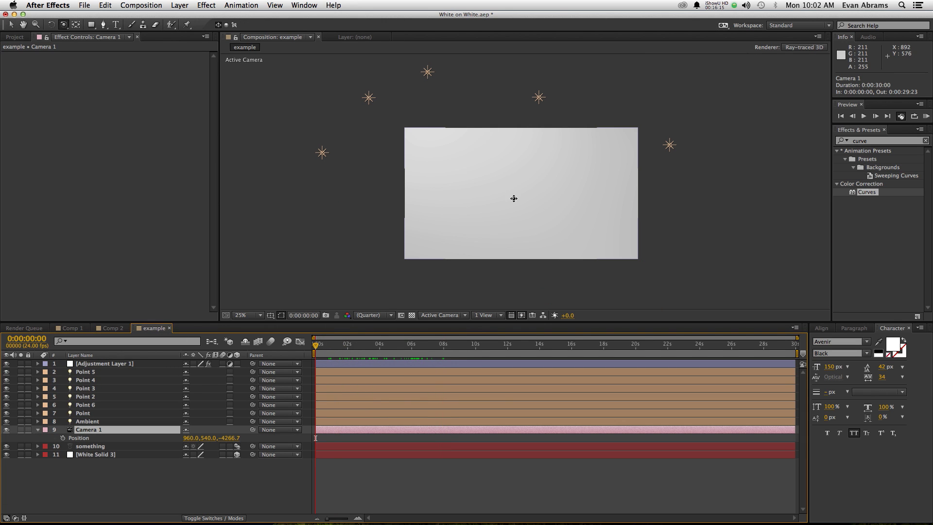
left_click_drag(513, 199, 512, 167)
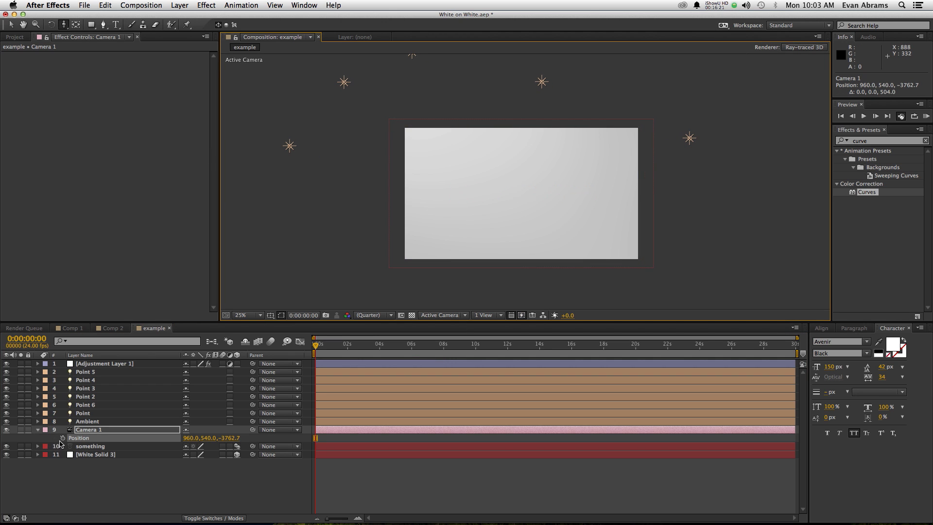
left_click(62, 438)
left_click_drag(717, 343, 821, 340)
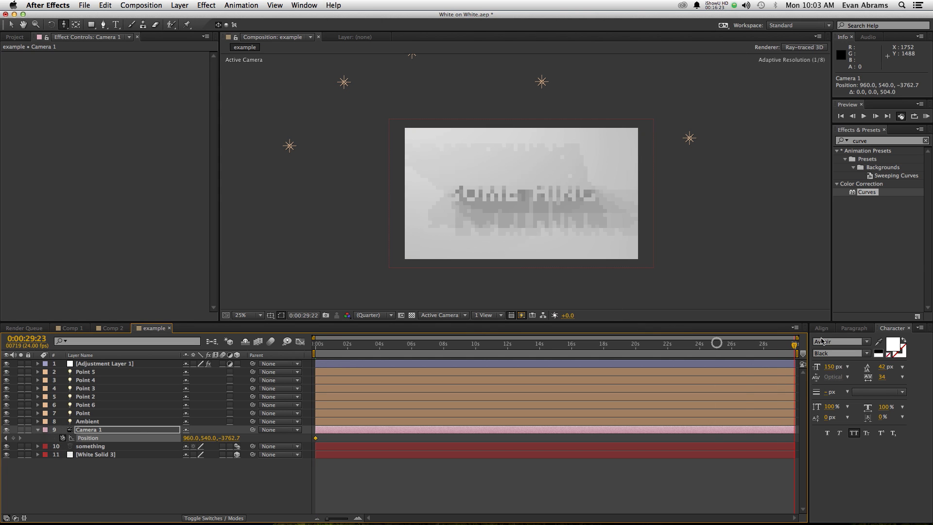
left_click_drag(546, 211, 568, 285)
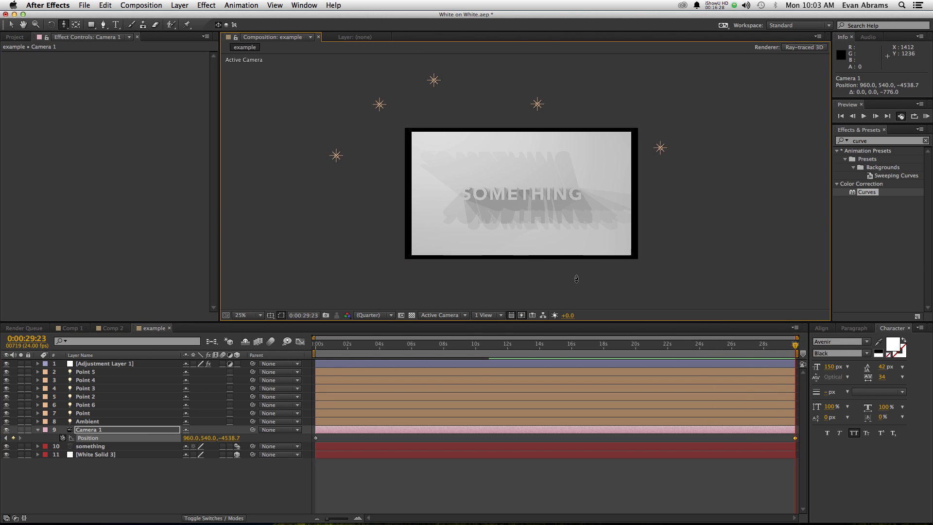
Scale White Solid 3 up to 271% by 349%, well beyond the frame.
key("v")
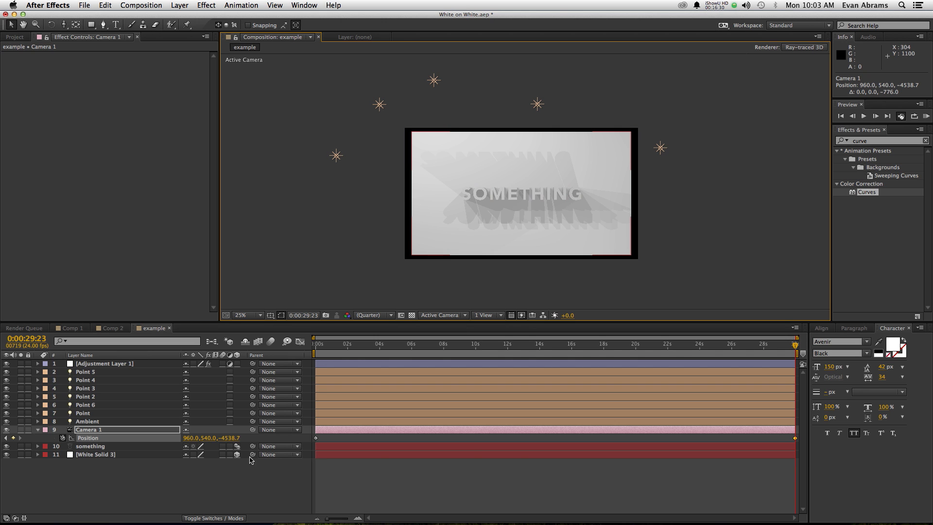
left_click(127, 455)
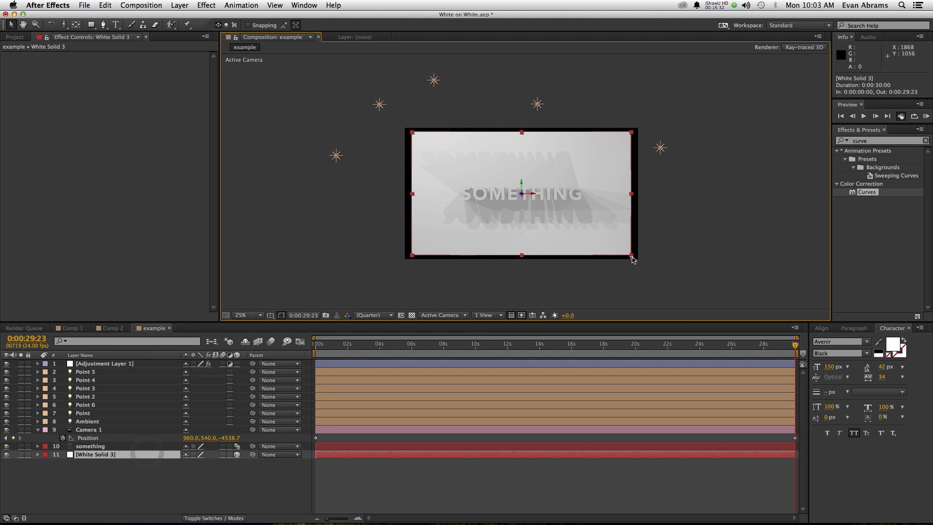
left_click_drag(632, 255, 675, 299)
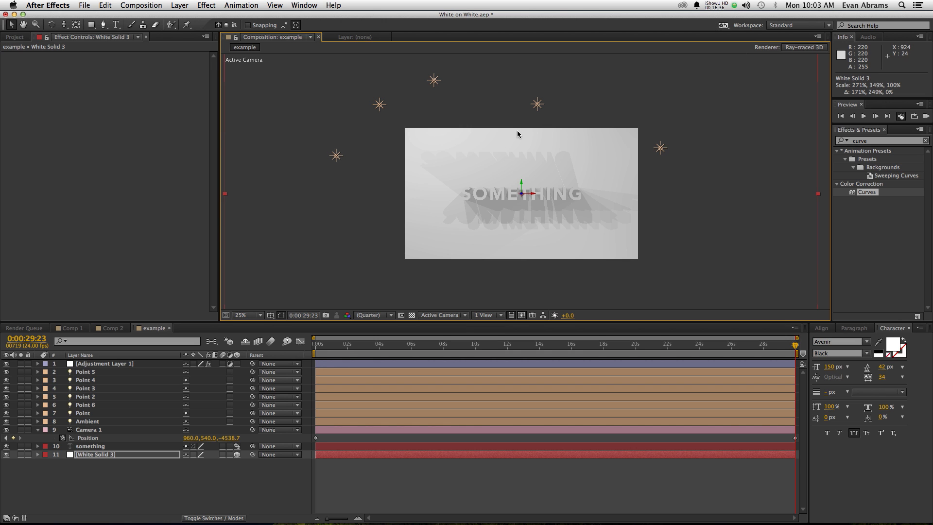
left_click_drag(454, 346, 350, 385)
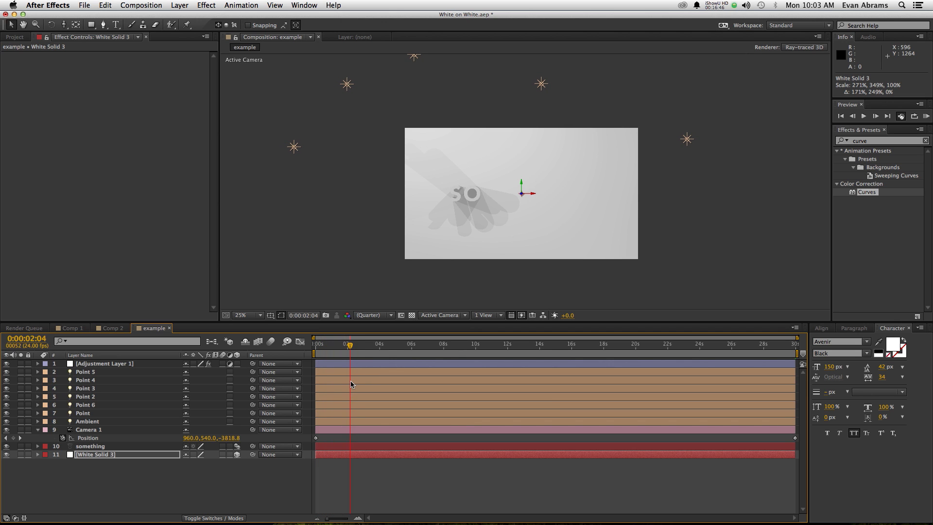
Create a new Camera 2 layer via Layer > New > Camera, placed directly above Camera 1.
left_click(320, 431)
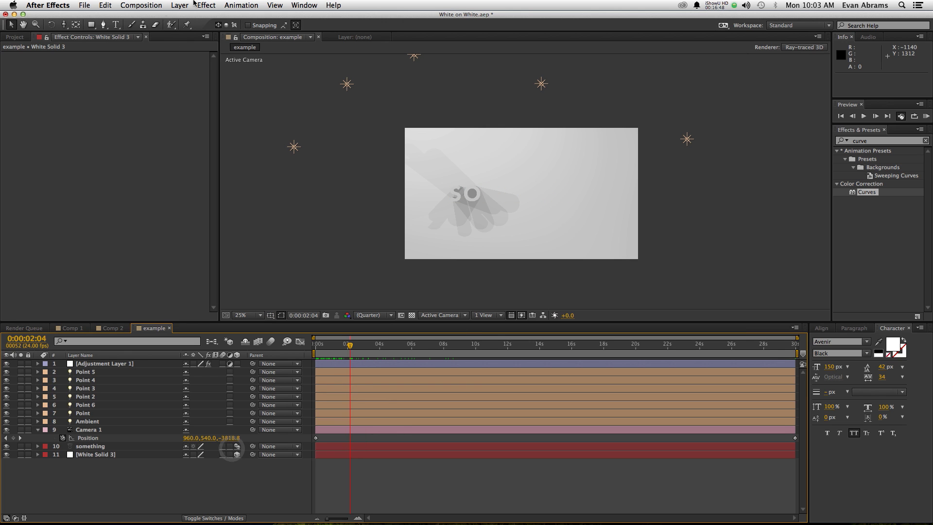
left_click(179, 5)
mouse_move(187, 17)
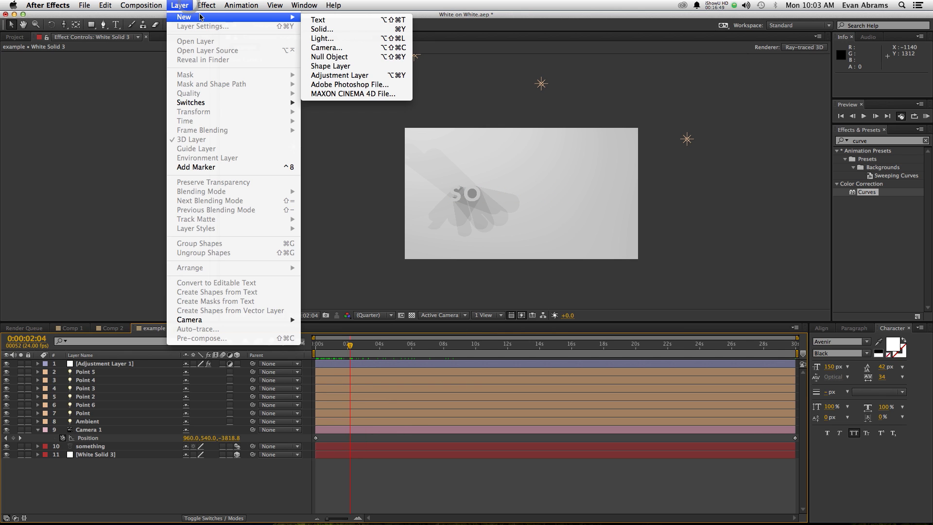
left_click(360, 49)
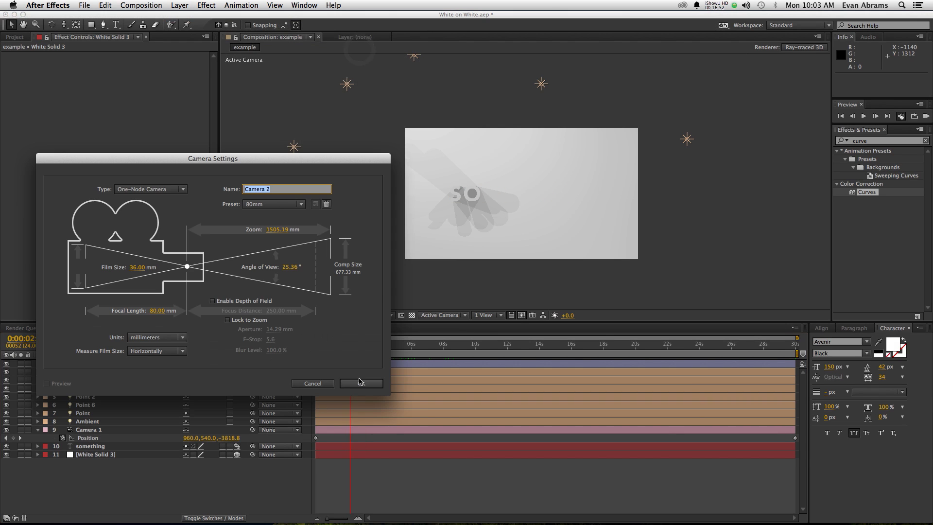
left_click(357, 384)
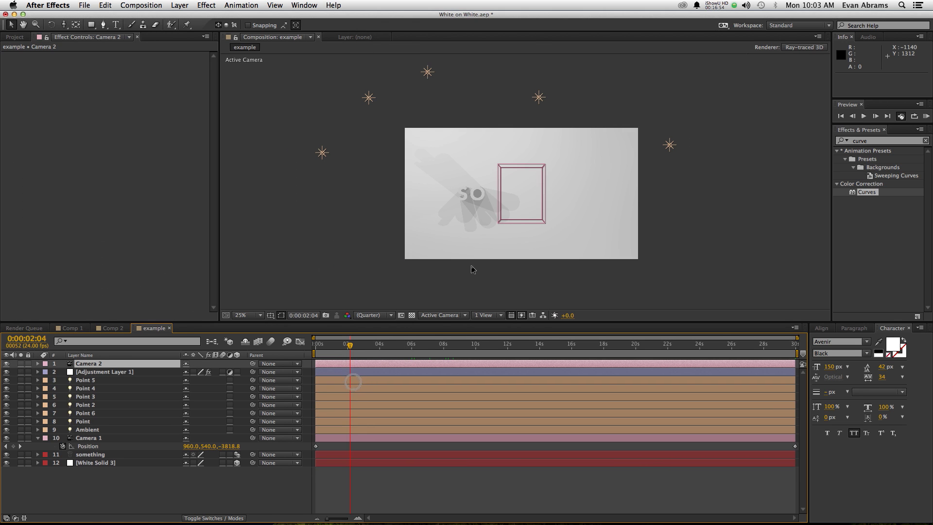
left_click_drag(141, 363, 141, 434)
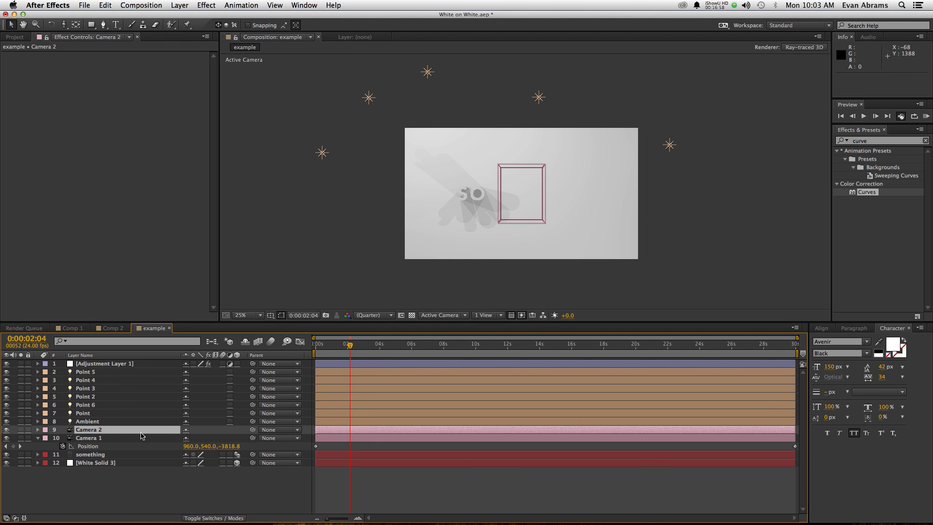
Trim Camera 2 to run only from 0:00:02:04 to 0:00:04:11.
key("alt+bracketleft")
left_click_drag(352, 347, 388, 349)
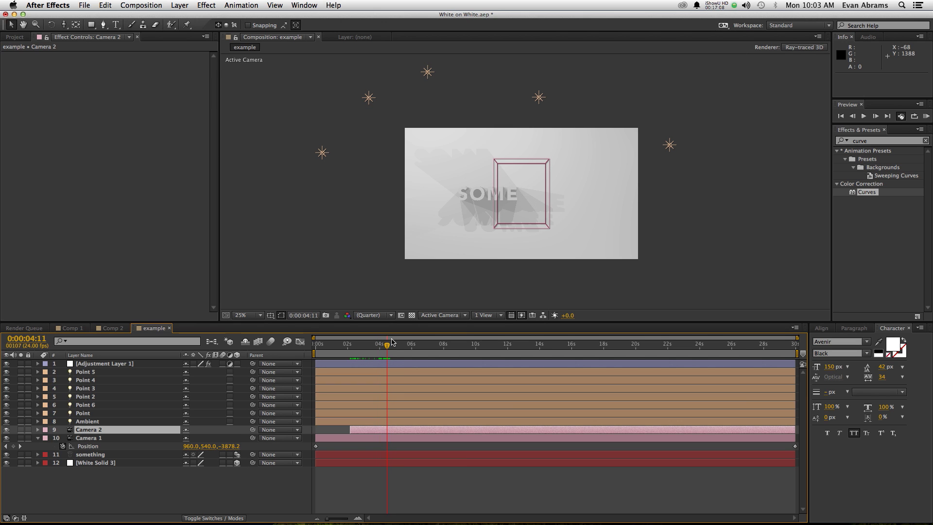
key("alt+bracketright")
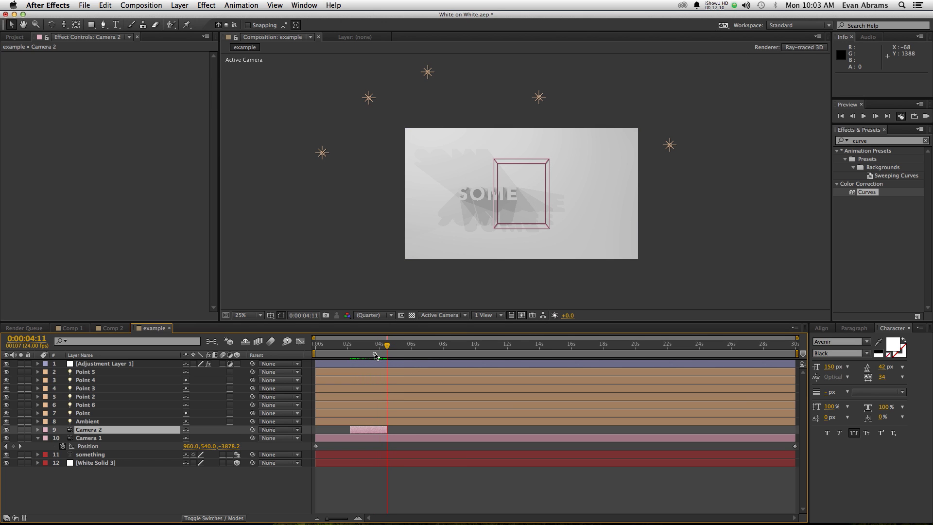
left_click(373, 349)
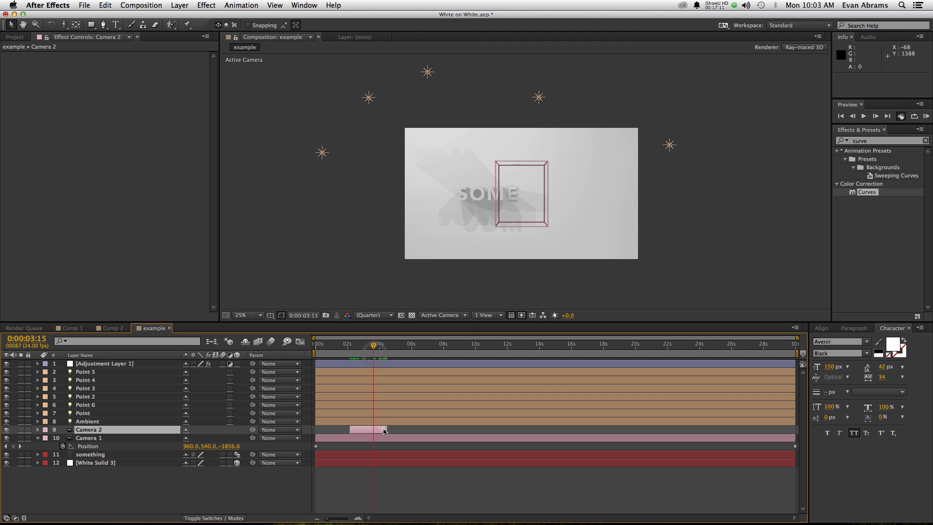
Dolly Camera 2 closer to the text.
left_click(382, 430)
key("c")
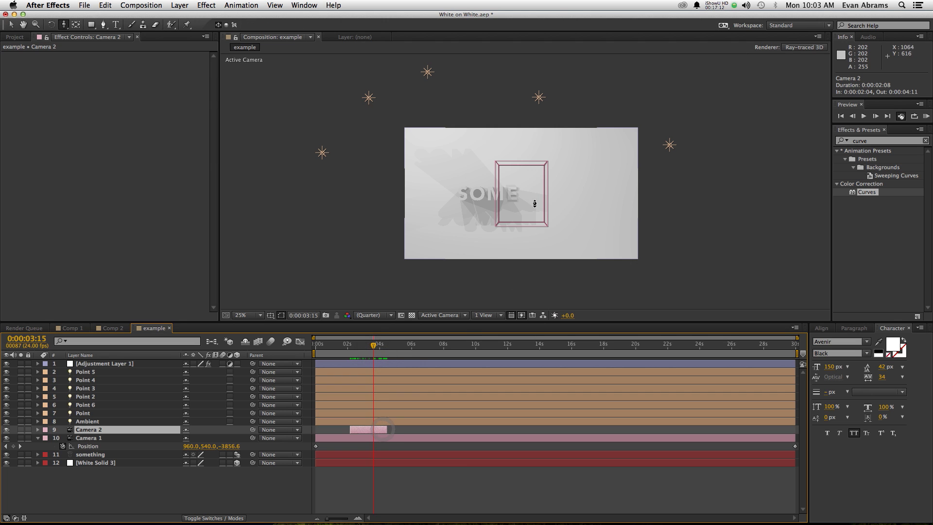
left_click_drag(535, 203, 532, 167)
Looking through Camera 2, dolly and orbit it to a close angled view at 1608.7, 295.6, -1010.4.
left_click(448, 316)
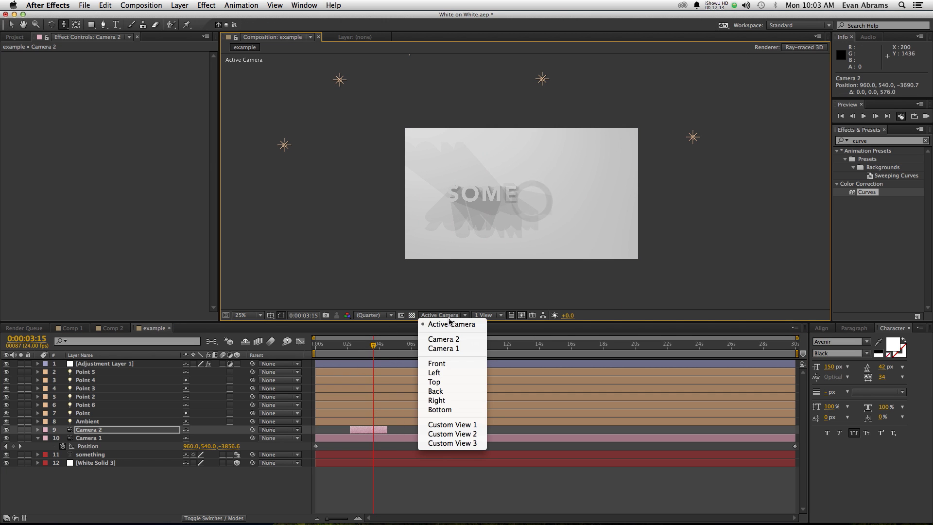
left_click(444, 339)
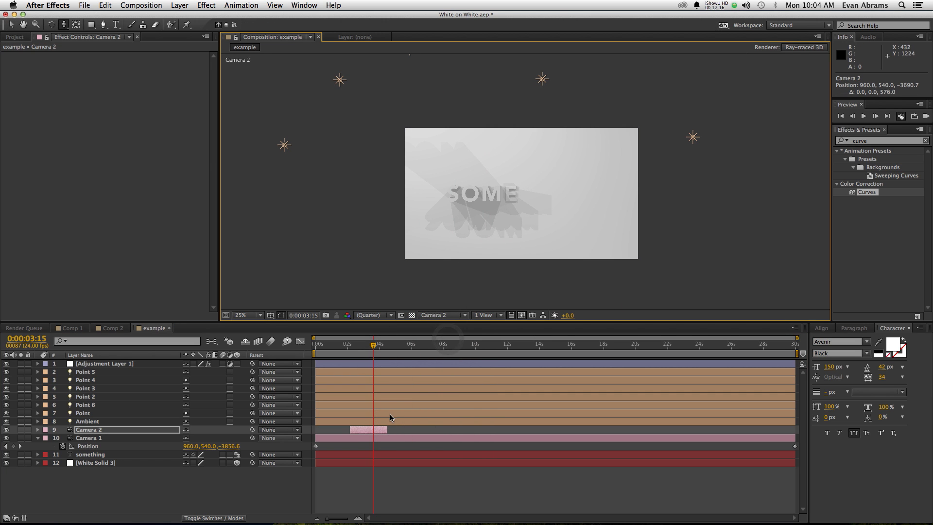
key("c")
left_click_drag(531, 229, 491, 181)
key("c")
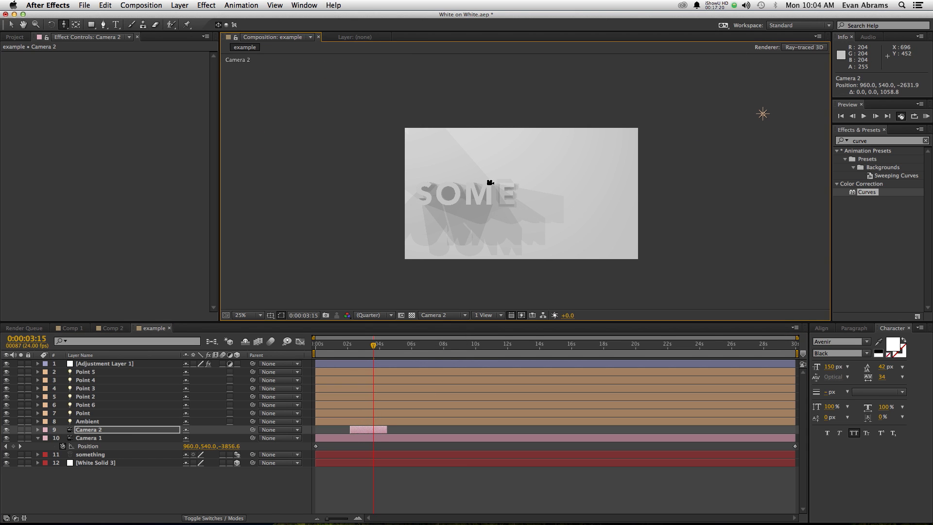
left_click_drag(489, 185, 537, 177)
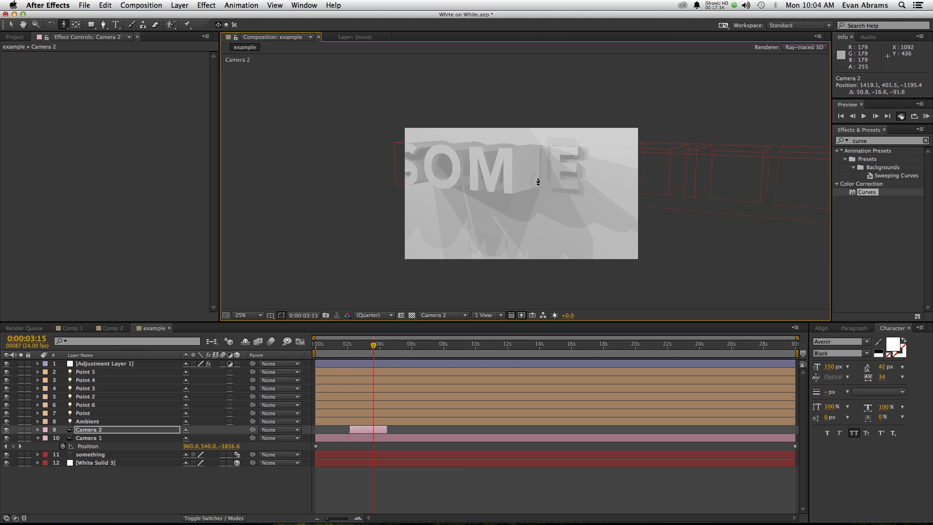
key("c")
left_click_drag(536, 180, 469, 204)
left_click_drag(349, 346, 335, 344)
left_click(461, 315)
Preview the Camera 1 to Camera 2 cut through the Active Camera view.
left_click(461, 323)
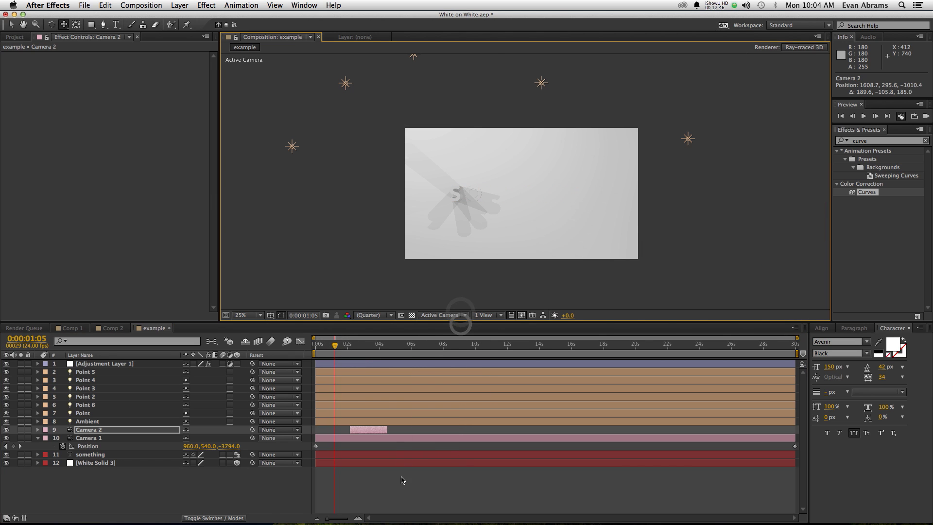
key("space")
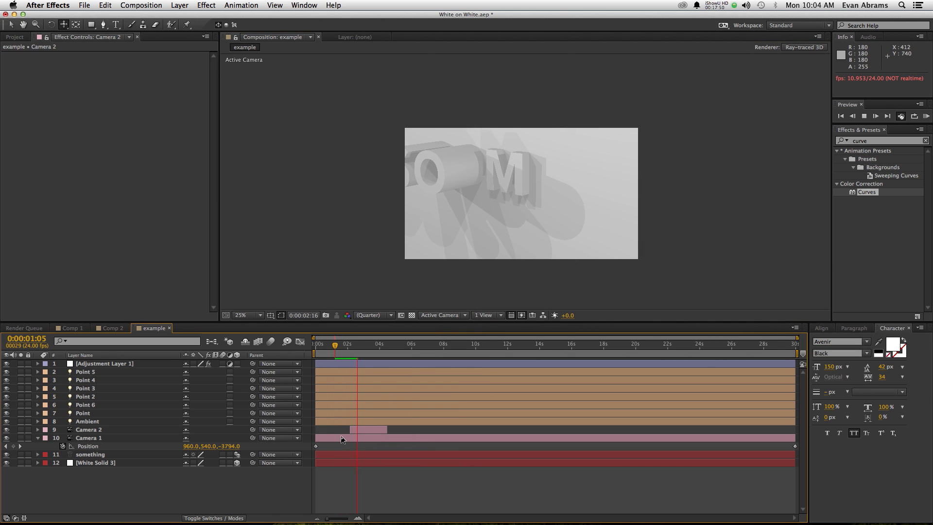
key("space")
left_click(341, 355)
key("space")
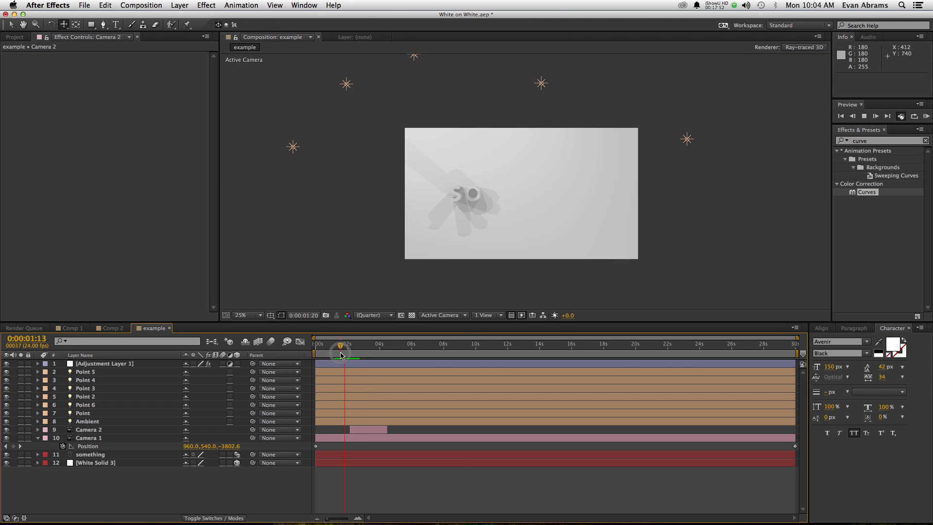
Slide Camera 2 to run 0:00:02:06–0:00:04:13 and preview the adjusted cut.
left_click_drag(356, 431, 358, 431)
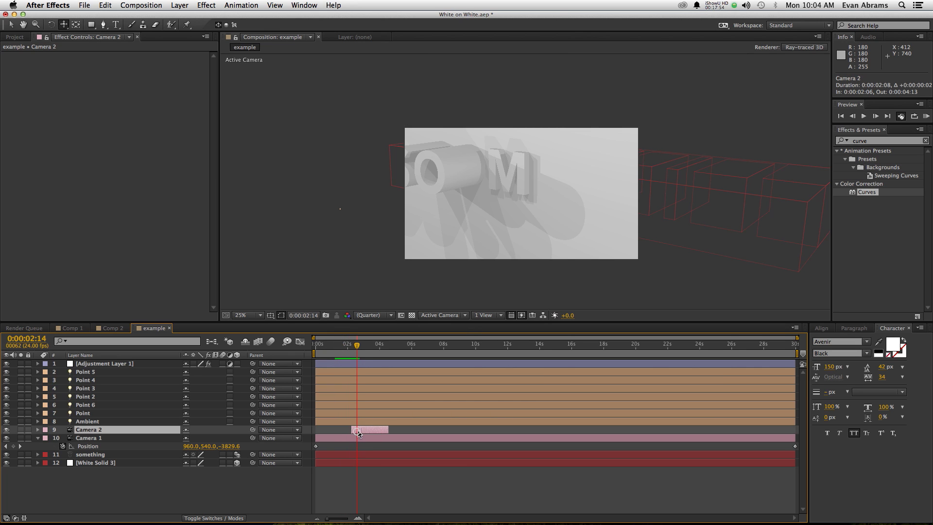
left_click(345, 345)
key("space")
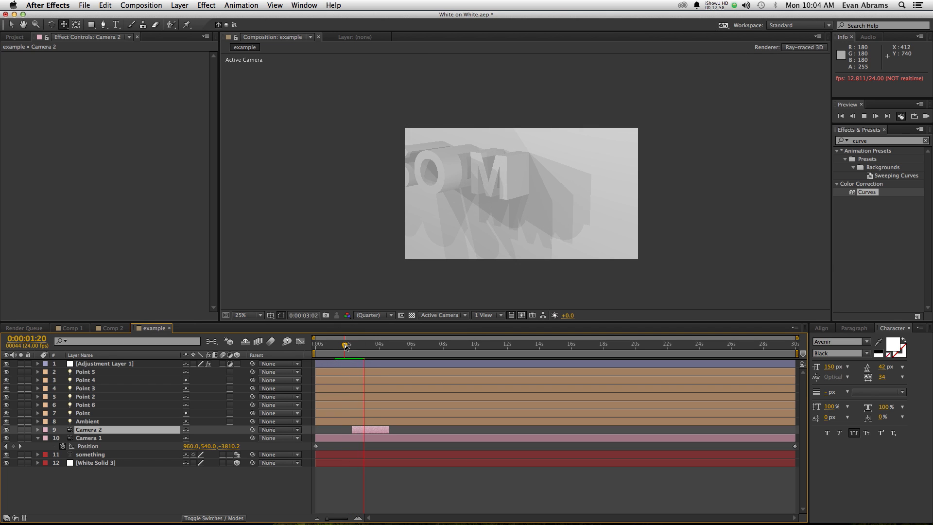
key("space")
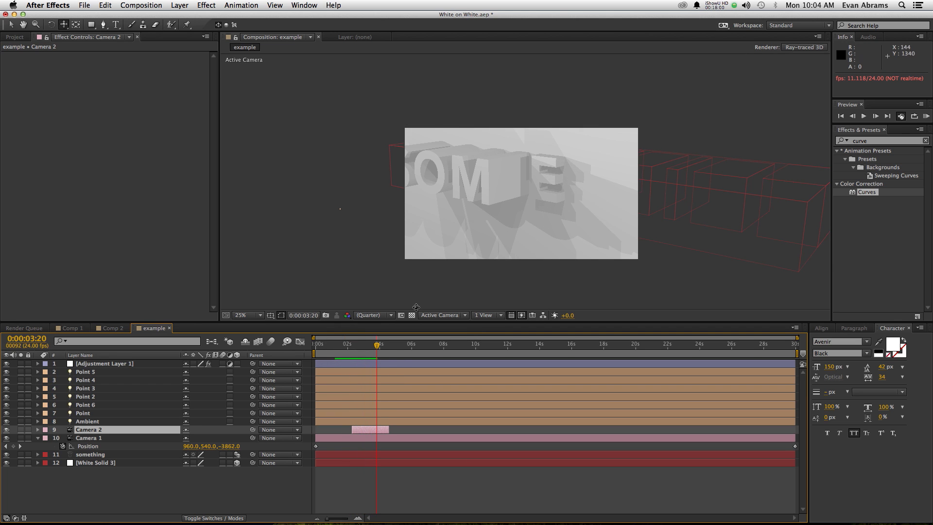